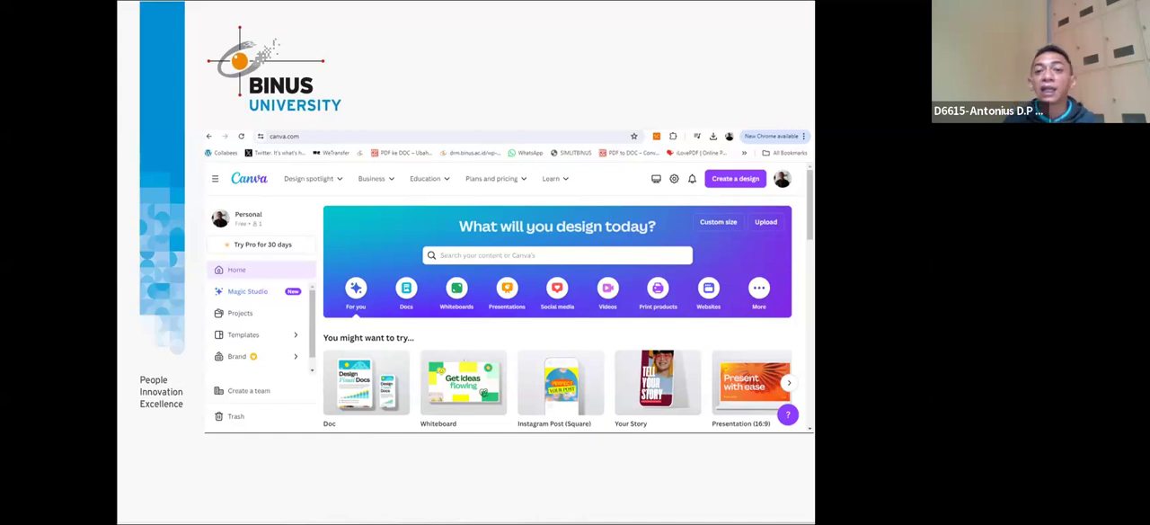
pyautogui.press('Right')
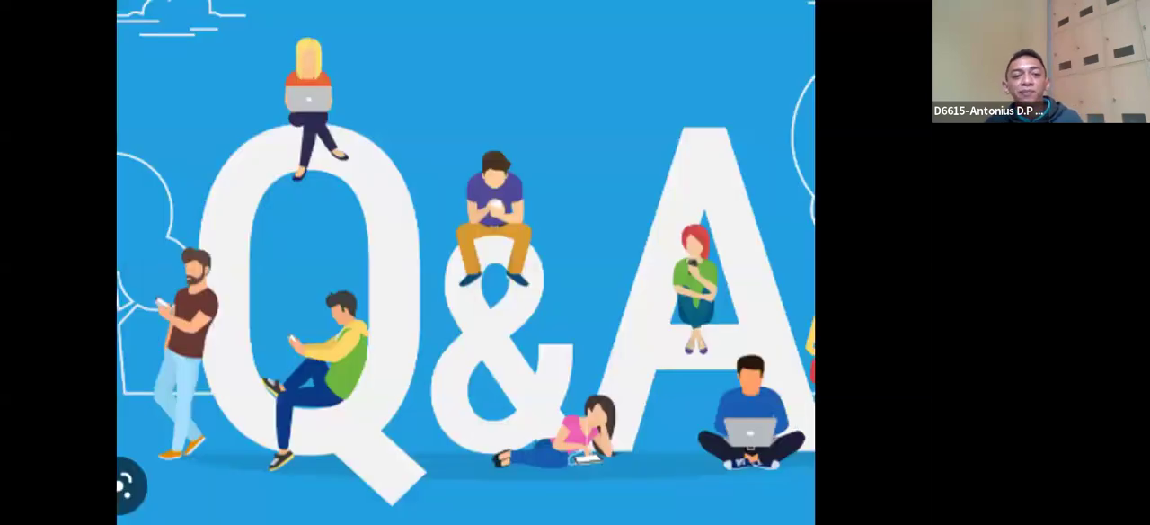
pyautogui.press('Left')
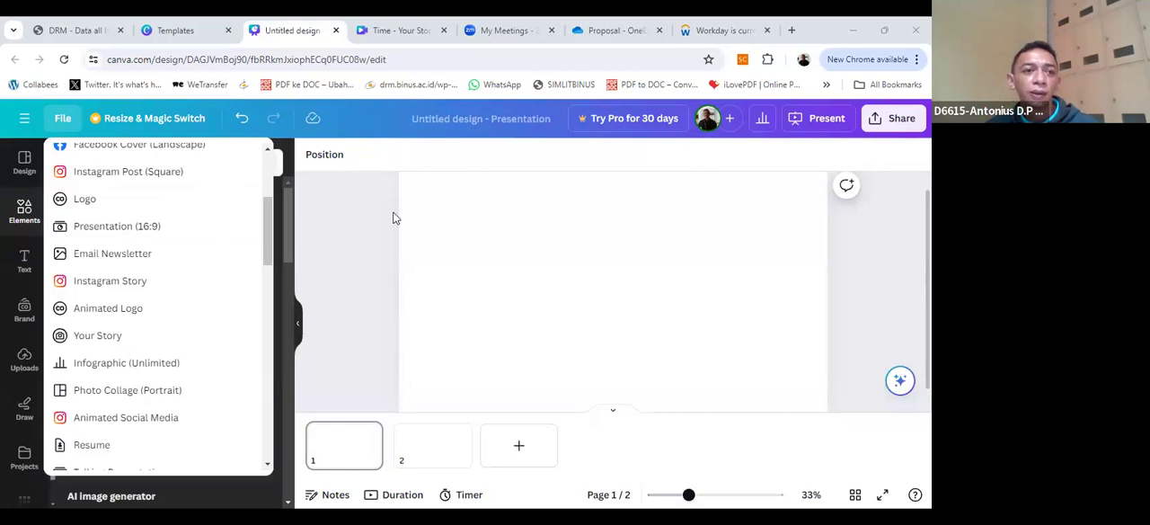
# Step: Leave the blank presentation for the Canva home page and dismiss the glow up announcement
pyautogui.click(311, 162)
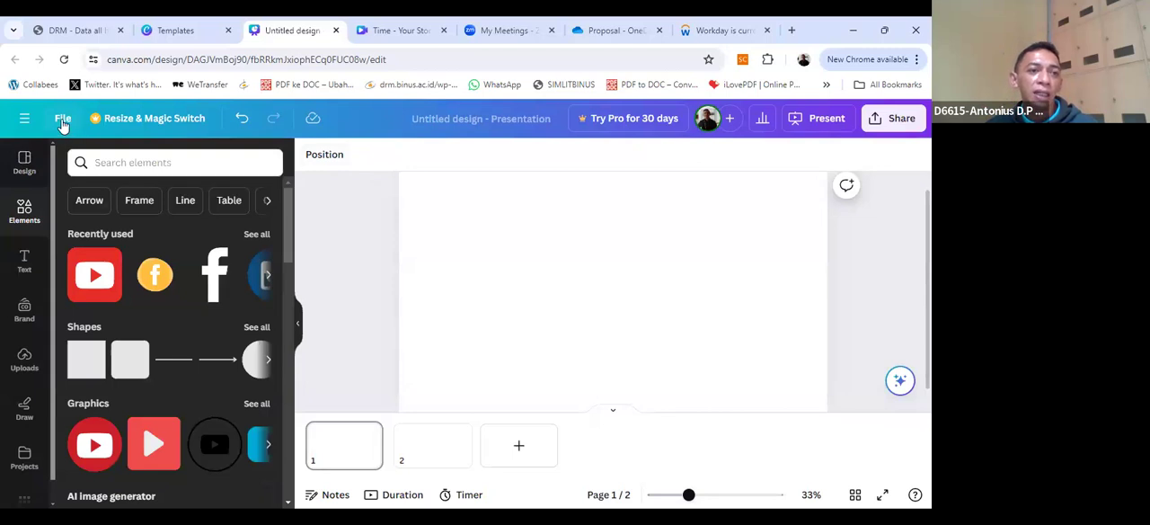
pyautogui.click(24, 122)
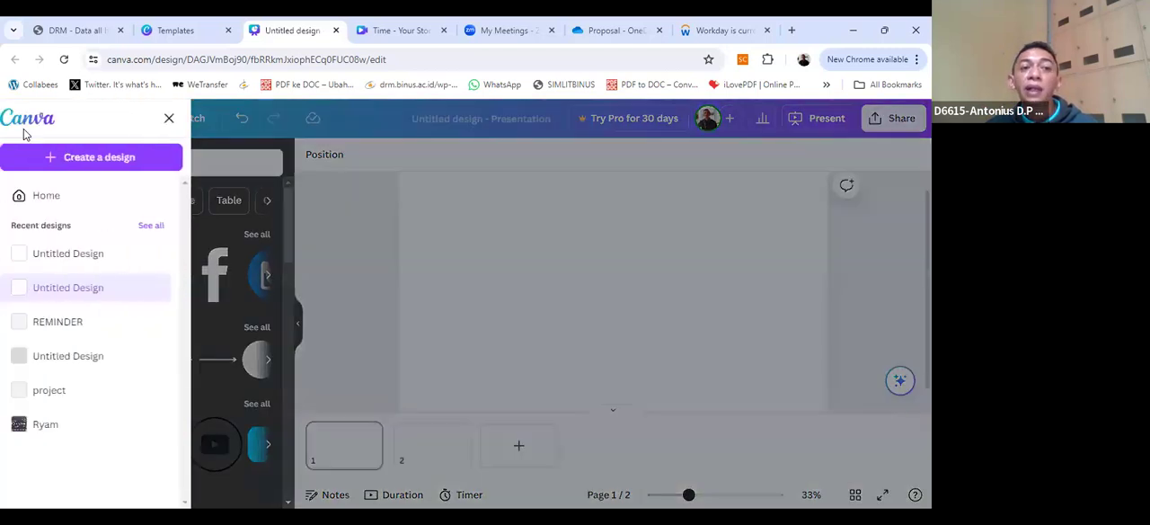
pyautogui.click(80, 197)
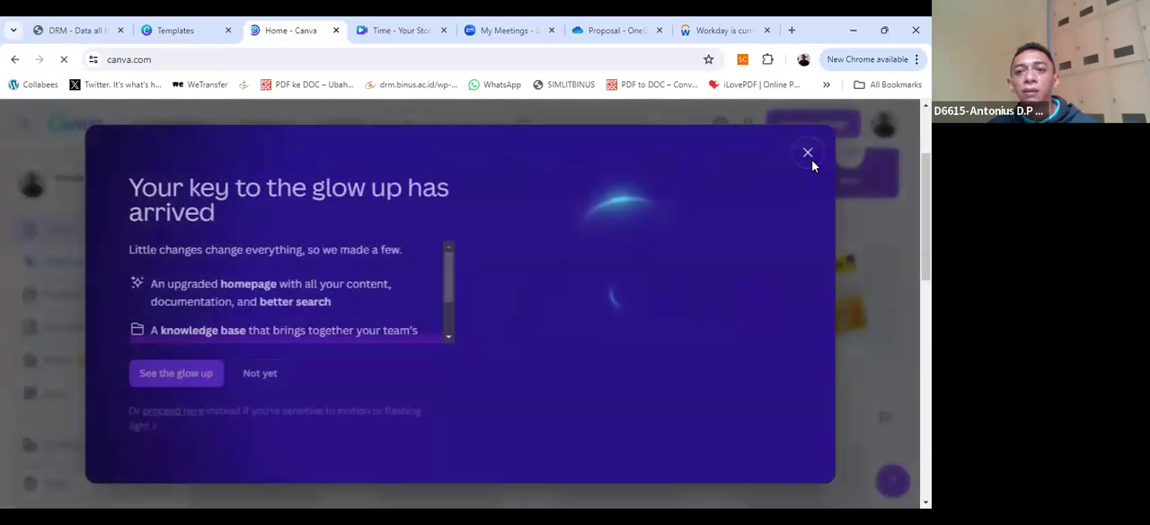
pyautogui.click(811, 160)
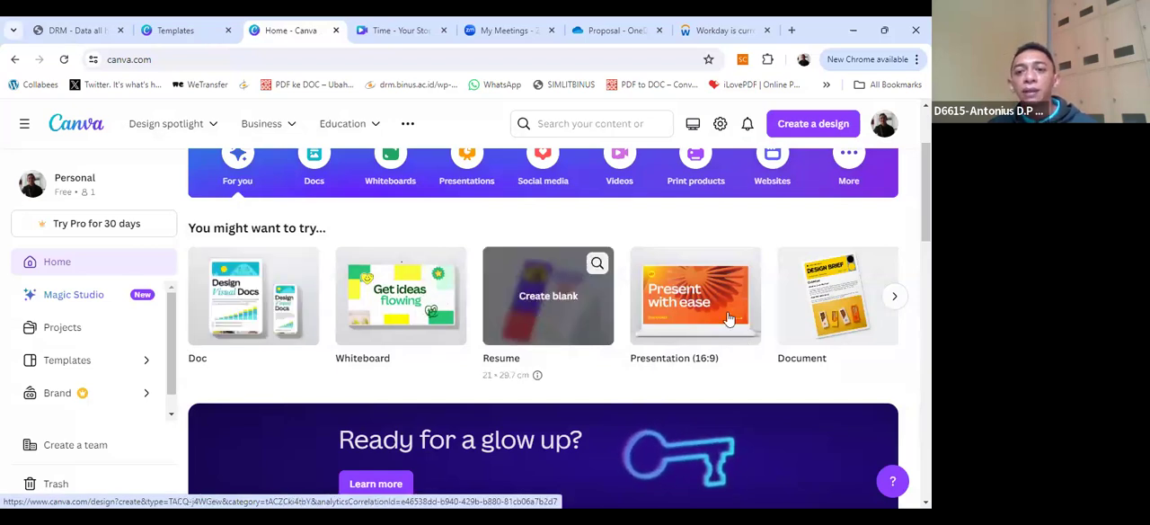
# Step: Look through the suggested design types and the recent designs on the home page
pyautogui.click(893, 296)
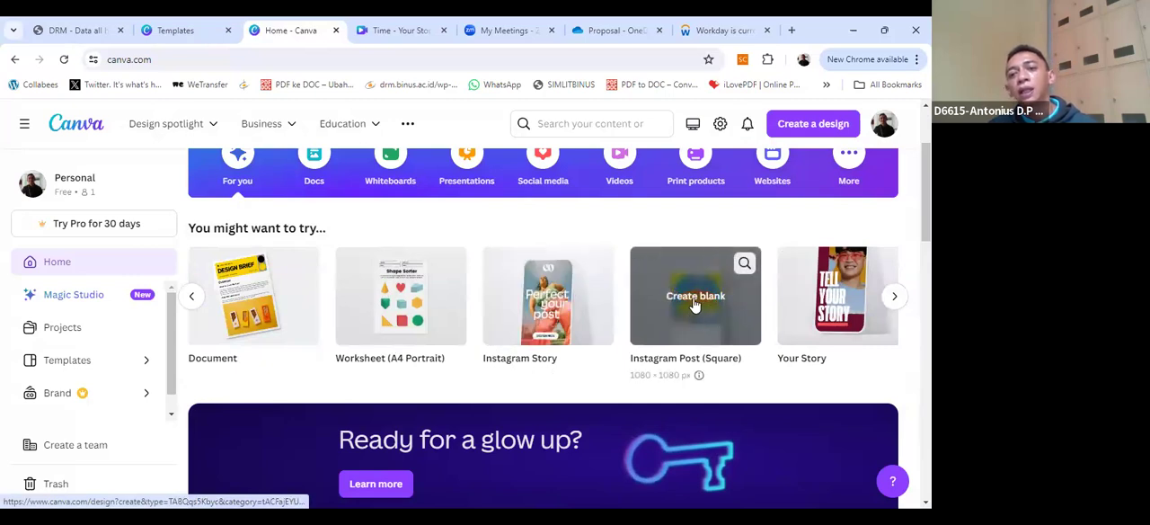
pyautogui.scroll(-4, 681, 304)
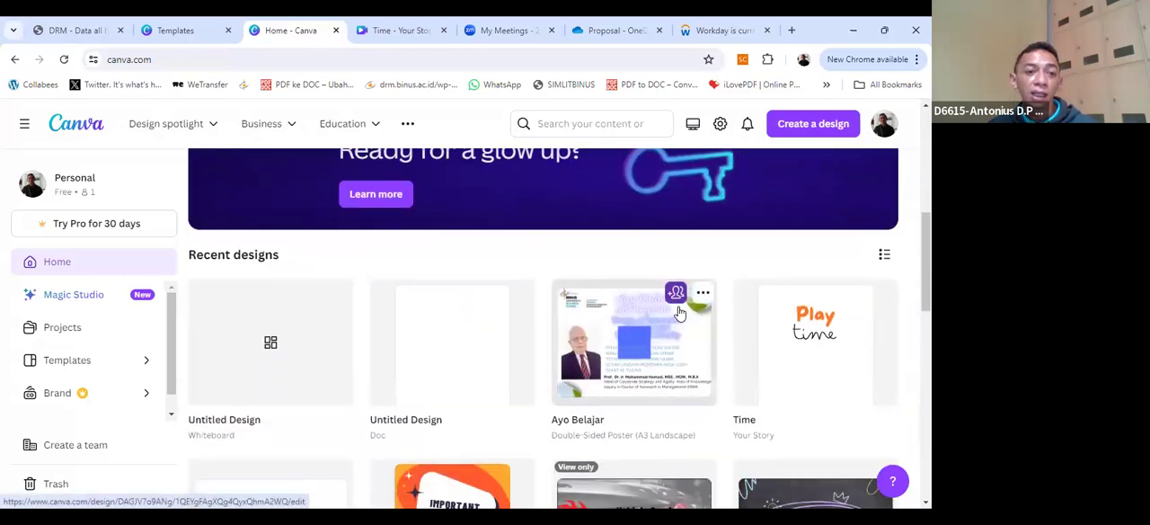
pyautogui.scroll(-5, 677, 315)
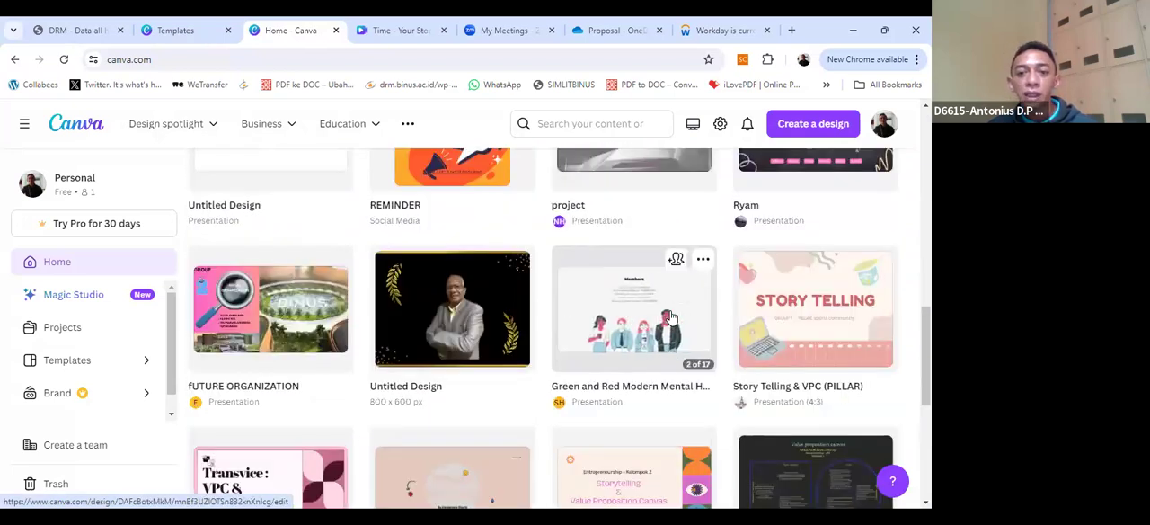
pyautogui.scroll(-1, 672, 316)
pyautogui.scroll(-2, 377, 362)
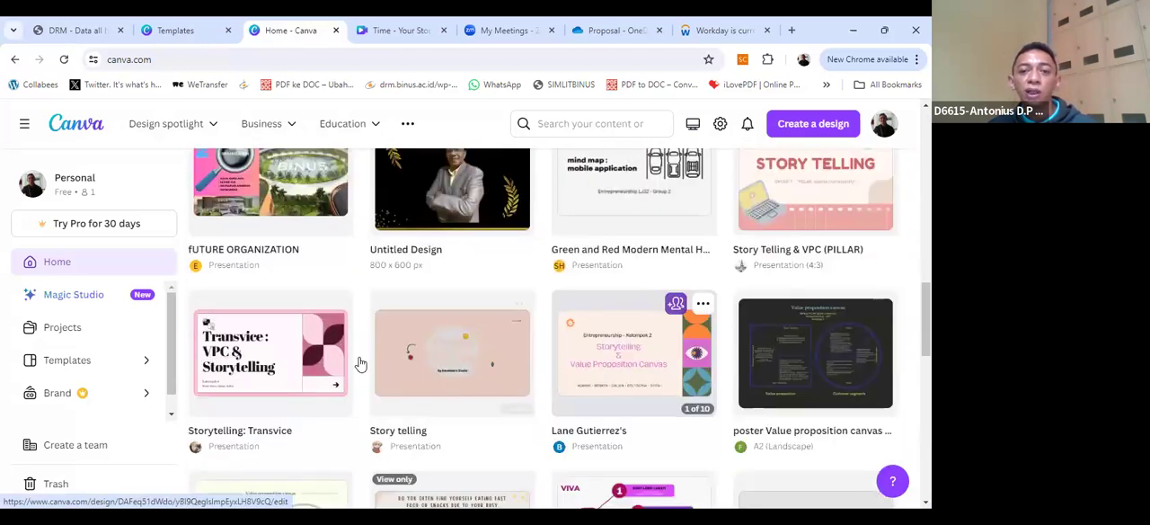
pyautogui.scroll(-3, 494, 301)
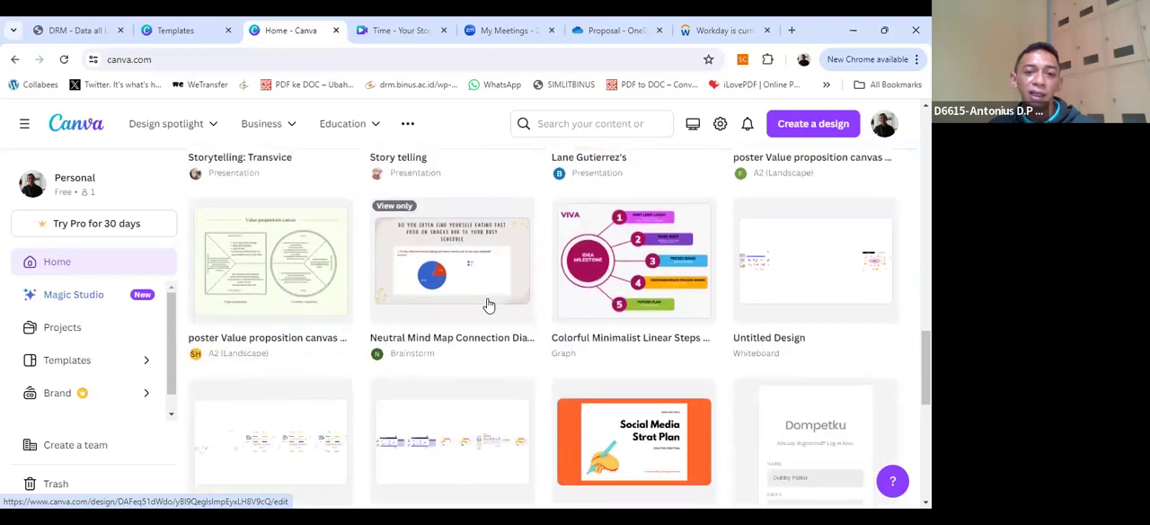
pyautogui.scroll(2, 488, 305)
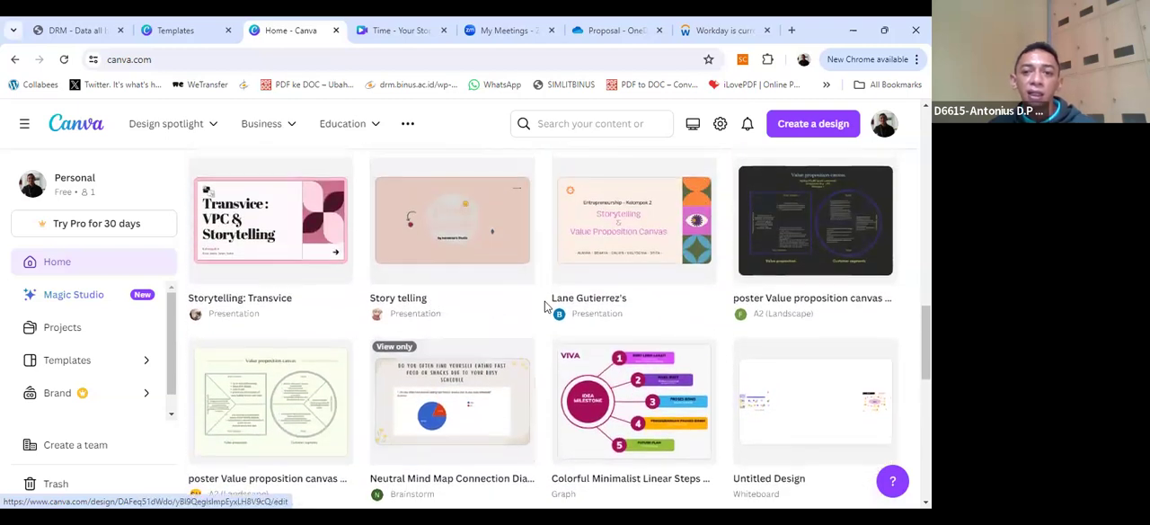
pyautogui.scroll(2, 539, 328)
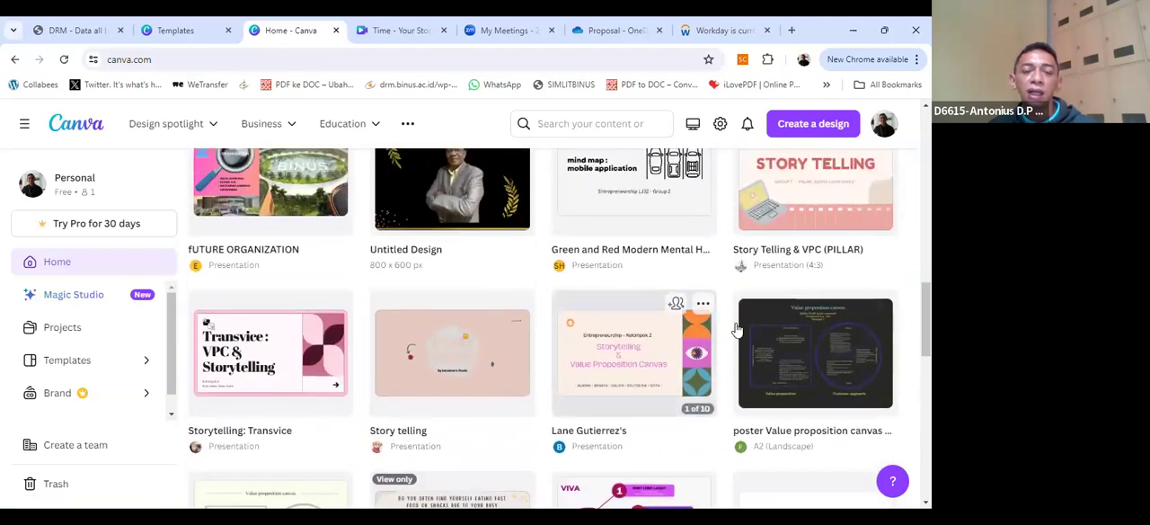
pyautogui.scroll(1, 623, 304)
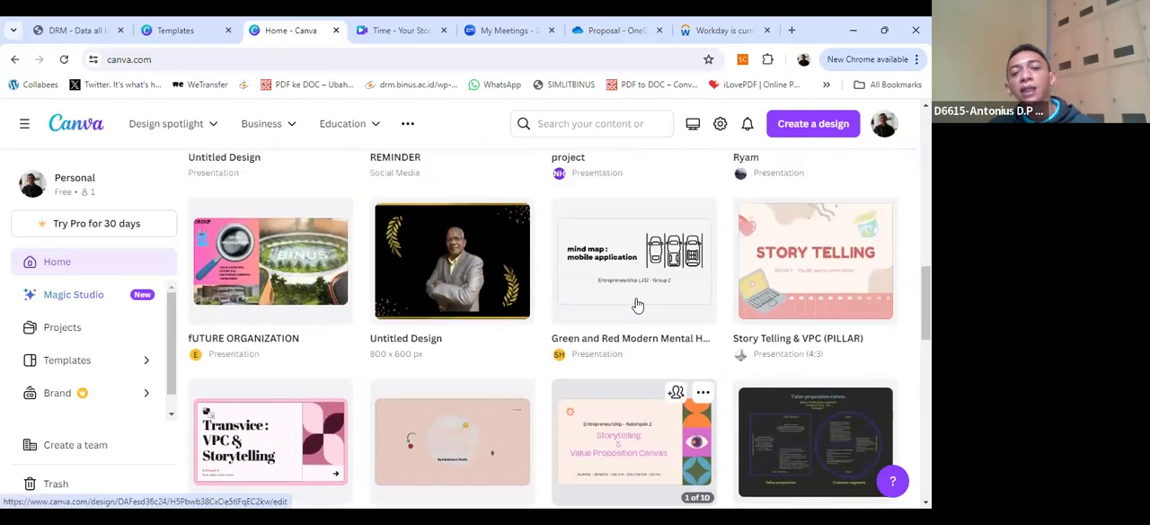
pyautogui.scroll(3, 636, 306)
pyautogui.scroll(-2, 637, 303)
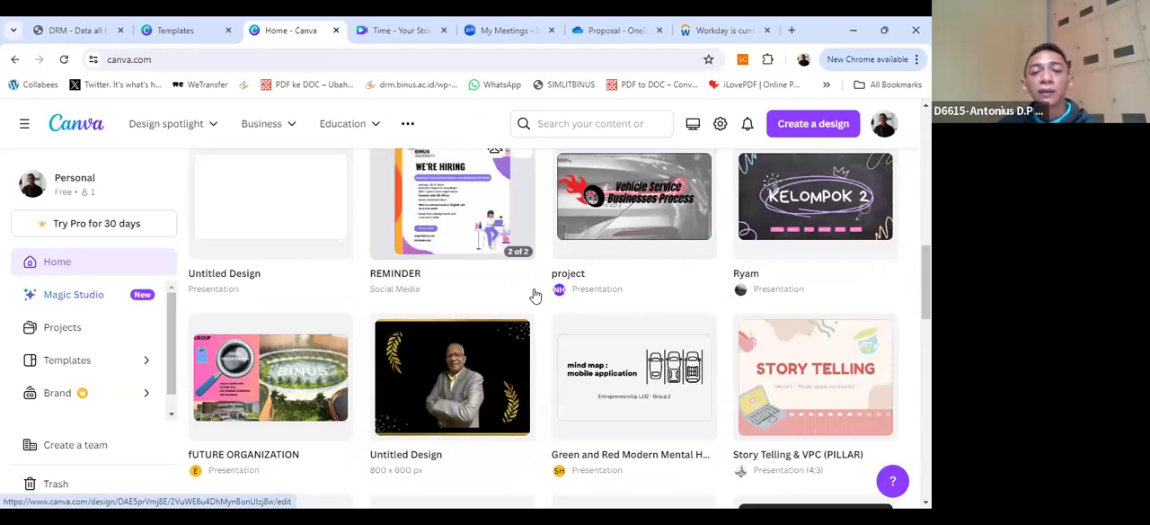
pyautogui.scroll(5, 534, 294)
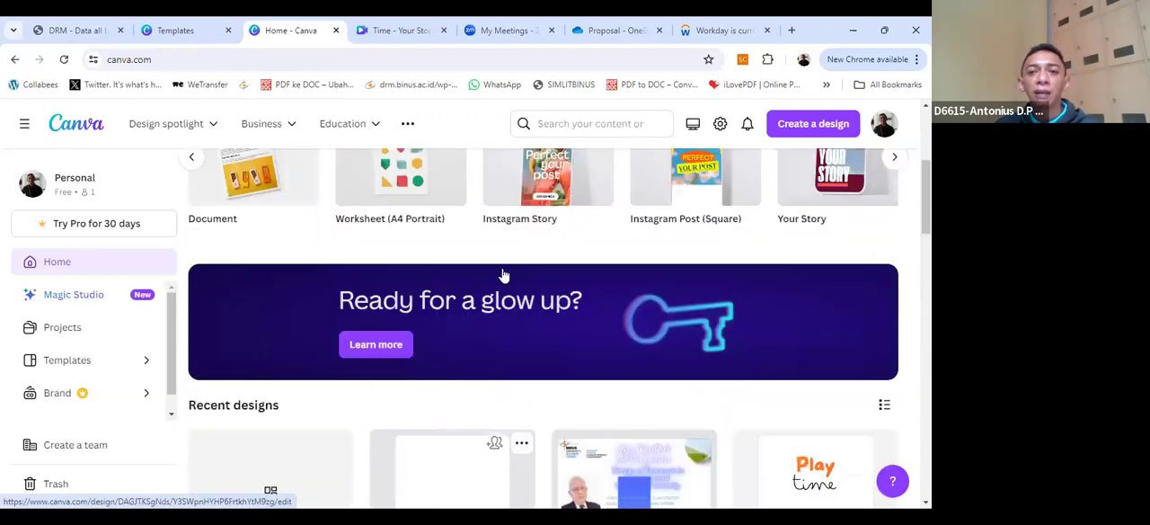
pyautogui.scroll(2, 503, 275)
pyautogui.scroll(2, 460, 268)
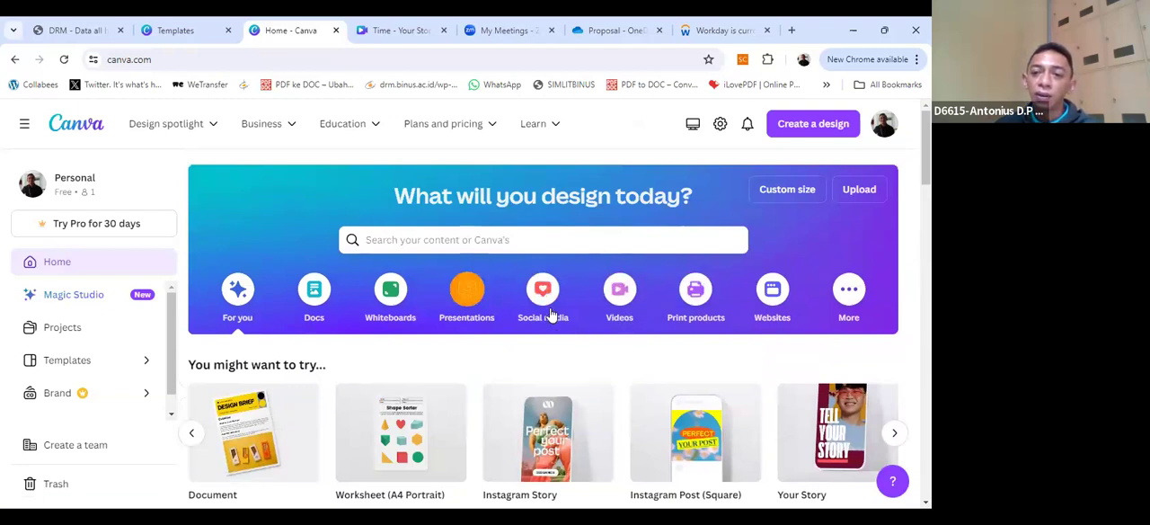
# Step: Create a design from the "How to be more creative" template in the Infographics section of the additional design categories
pyautogui.click(857, 306)
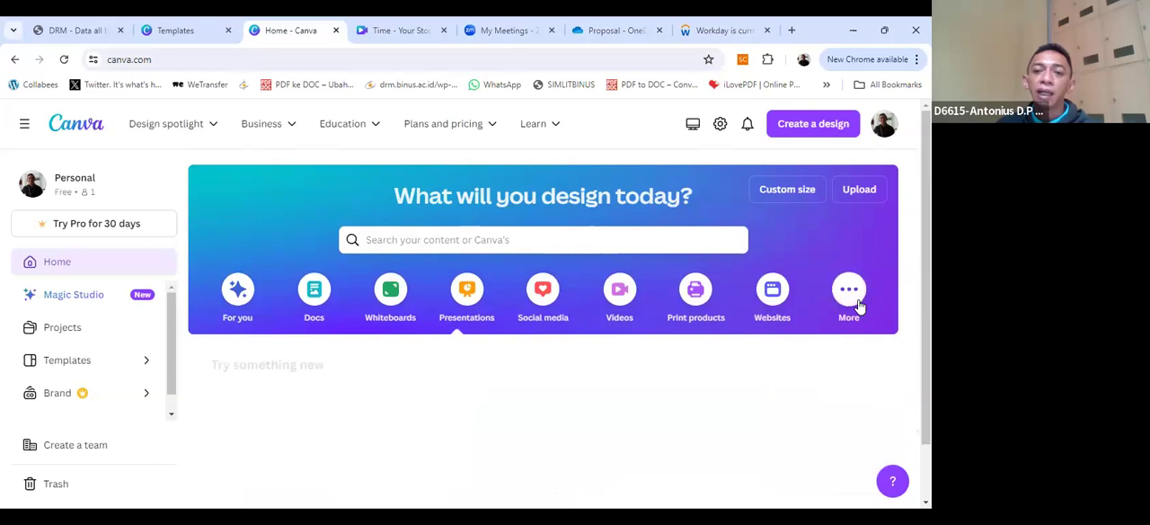
pyautogui.scroll(-2, 808, 314)
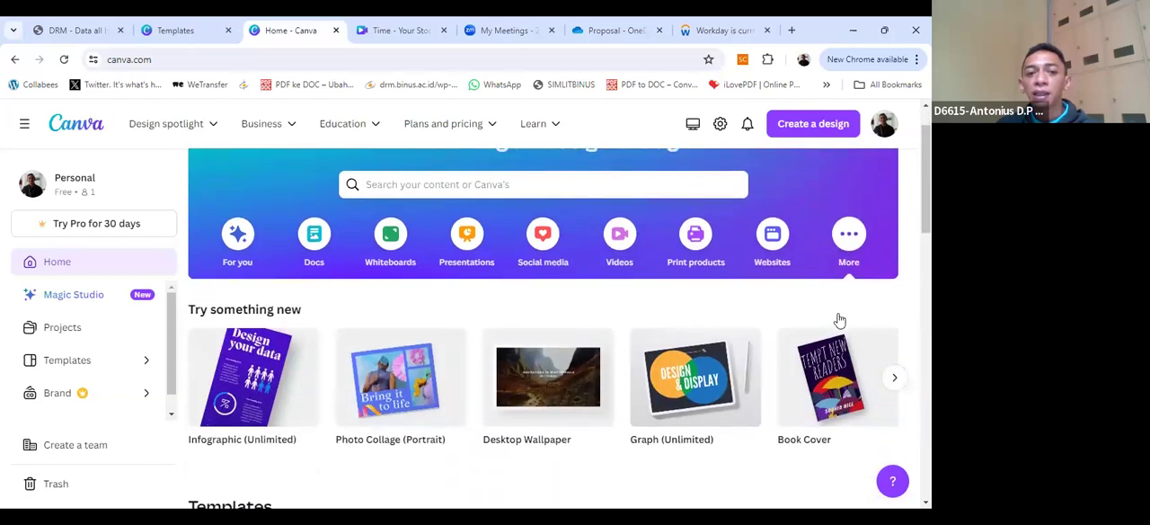
pyautogui.scroll(-2, 609, 340)
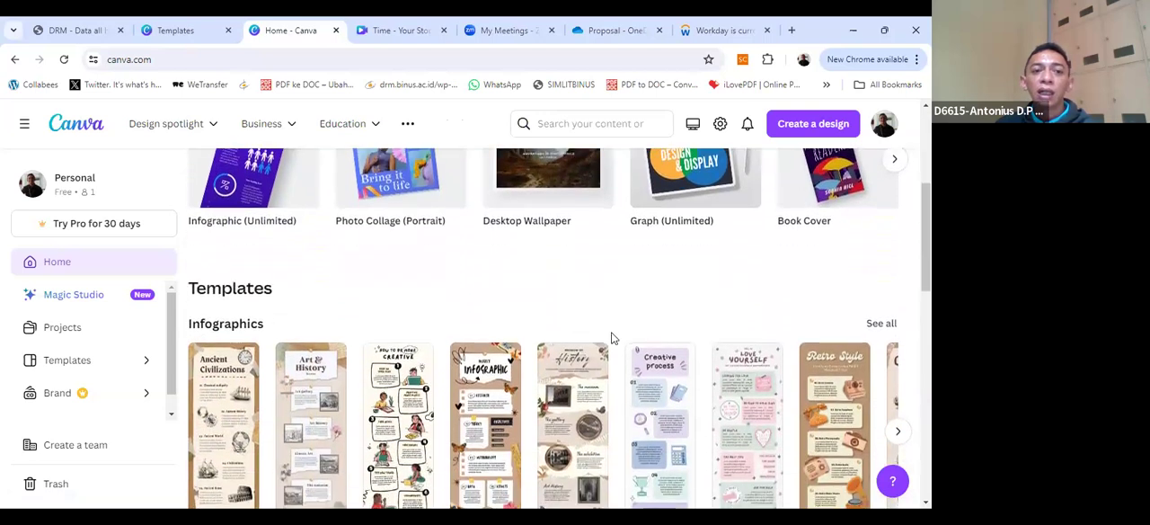
pyautogui.scroll(-3, 611, 335)
pyautogui.scroll(2, 611, 335)
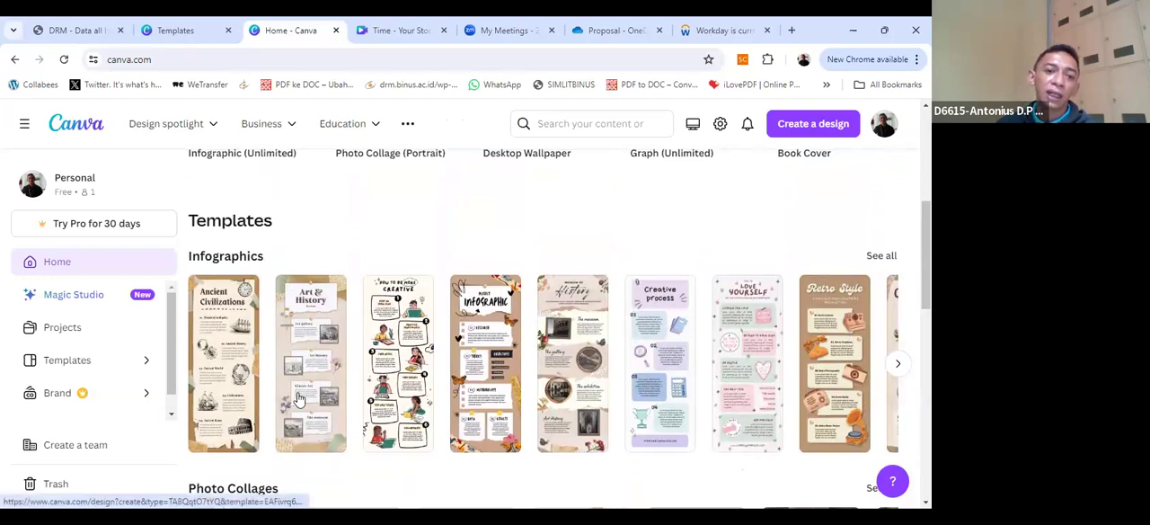
pyautogui.click(378, 378)
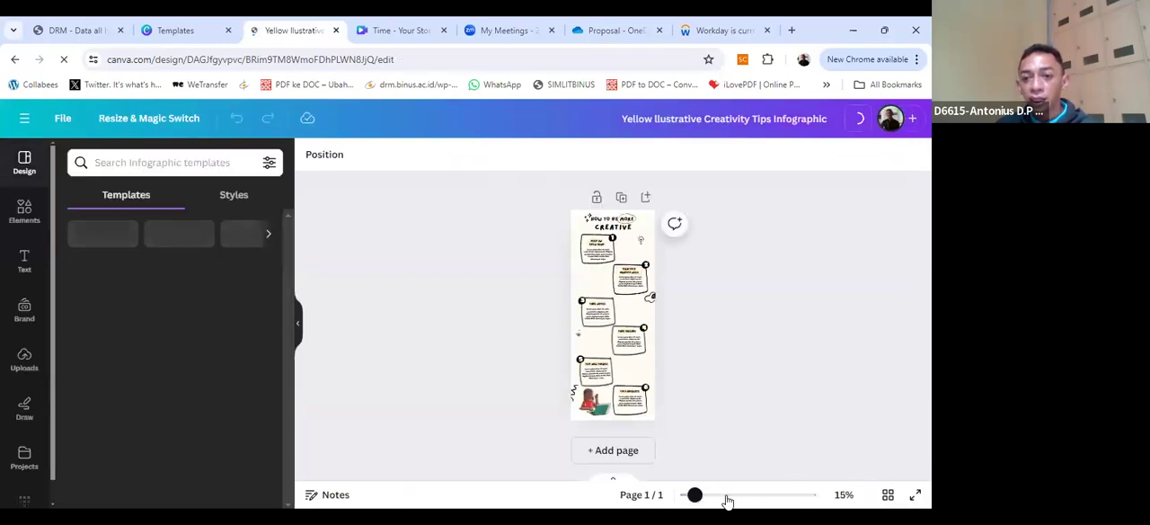
# Step: Enlarge the infographic to 58% and examine its title, six numbered text sections and illustrations
pyautogui.moveTo(695, 495)
pyautogui.mouseDown()
pyautogui.moveTo(667, 495)
pyautogui.moveTo(714, 497)
pyautogui.mouseUp()
pyautogui.scroll(3, 616, 305)
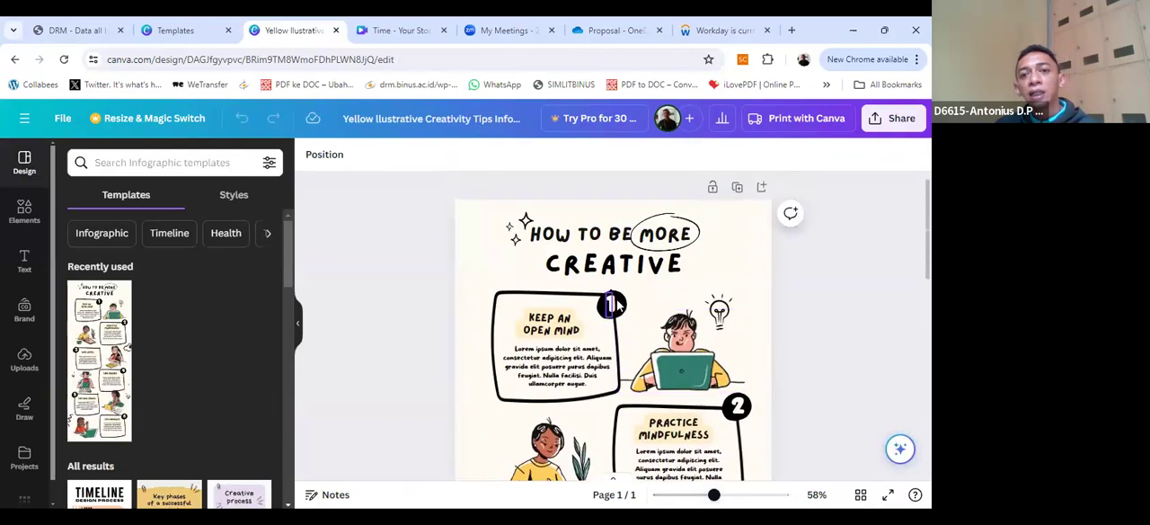
pyautogui.scroll(-3, 614, 305)
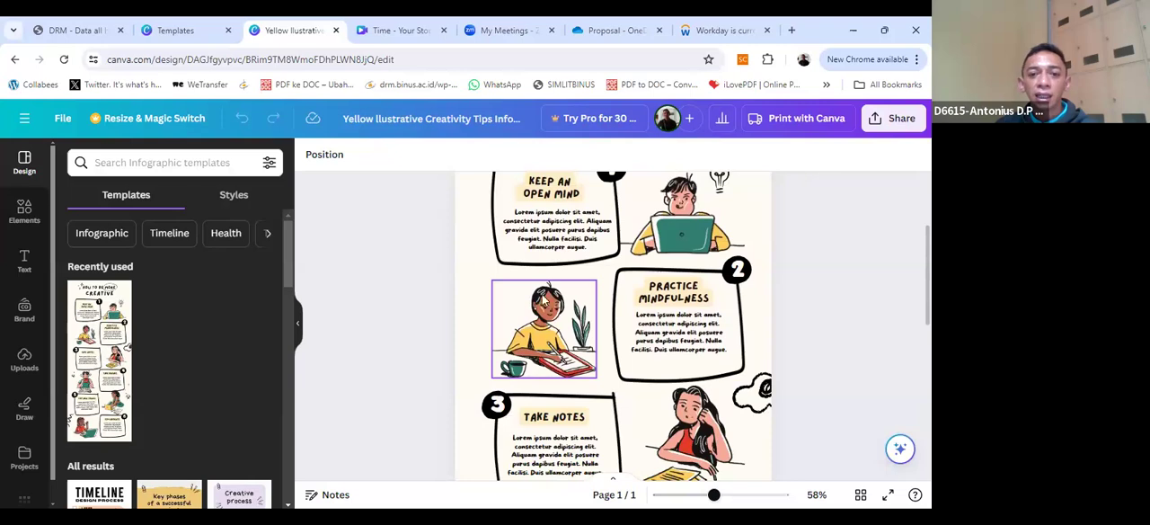
pyautogui.scroll(2, 530, 325)
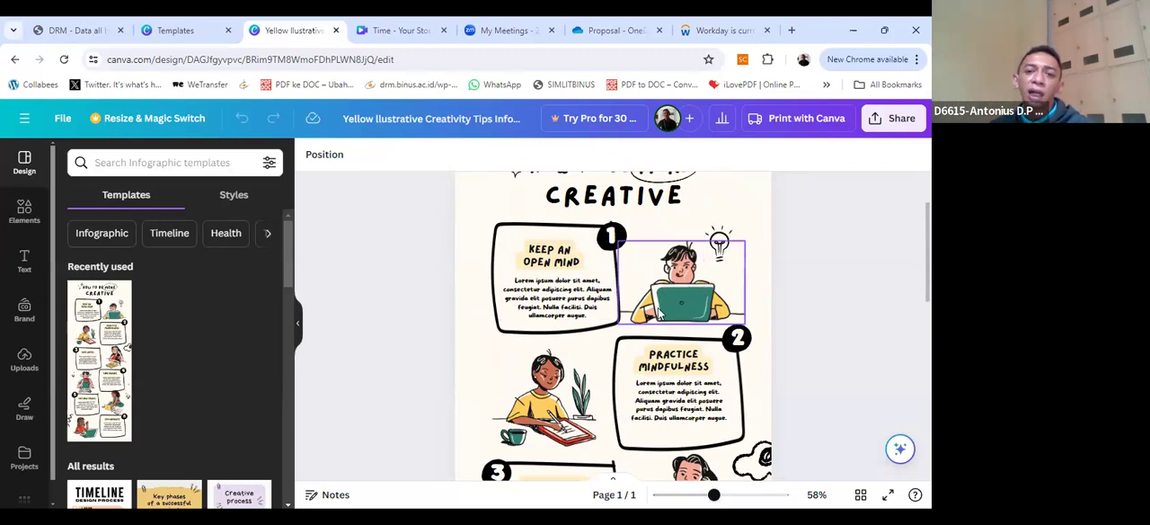
pyautogui.scroll(-3, 551, 308)
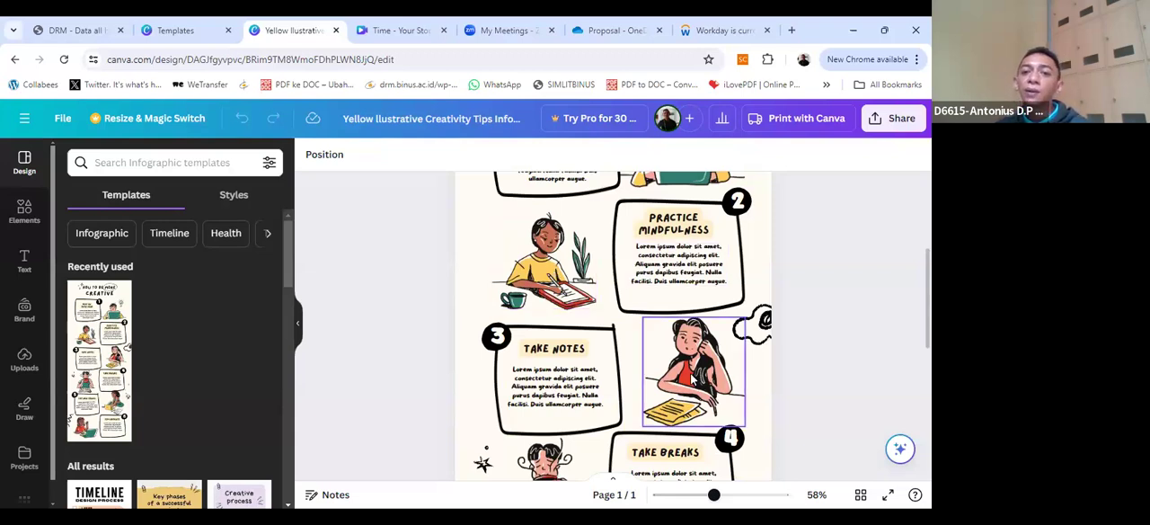
pyautogui.scroll(-1, 694, 374)
pyautogui.scroll(-3, 693, 375)
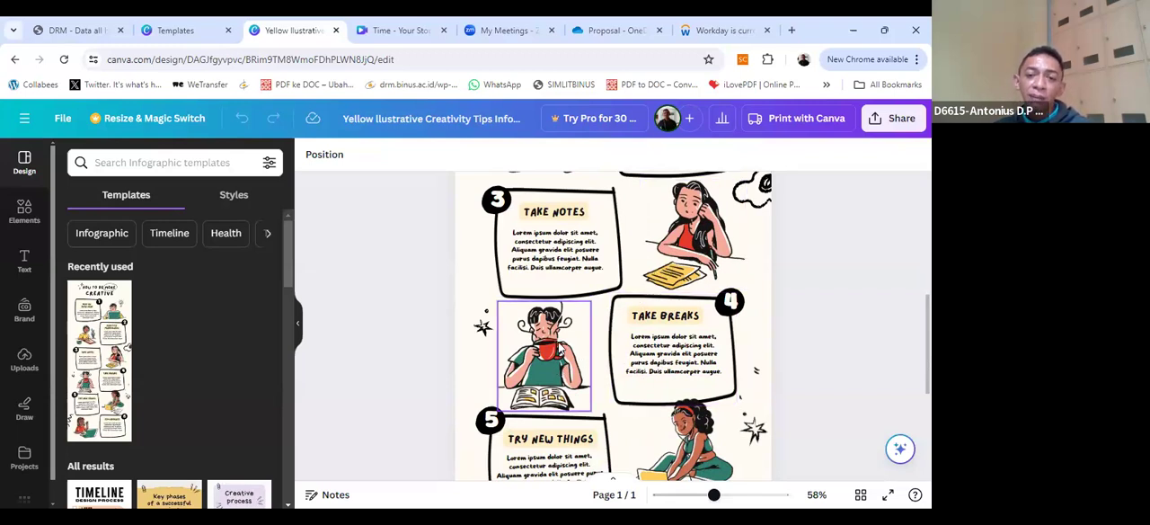
pyautogui.scroll(-3, 568, 357)
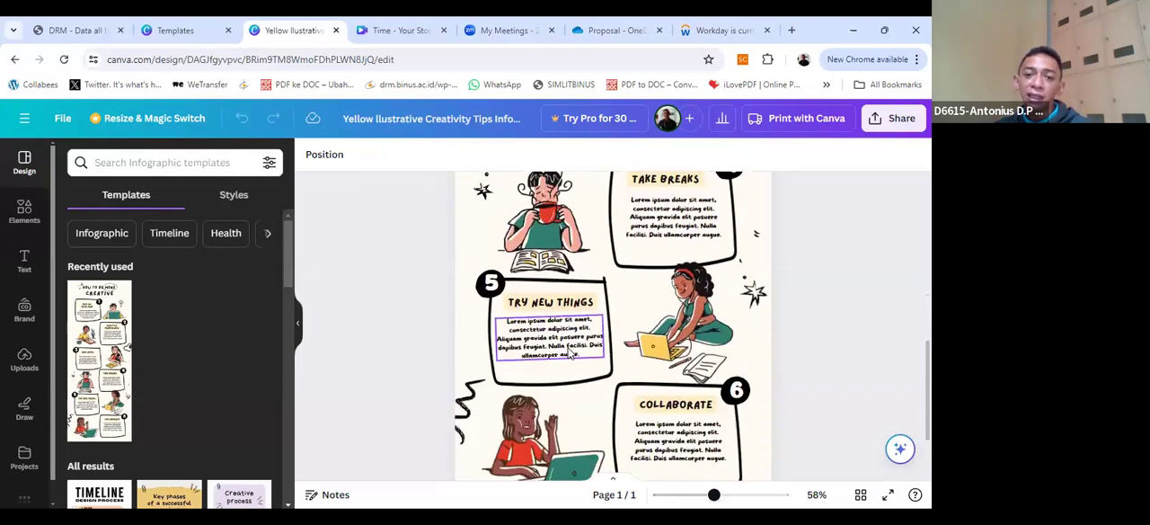
pyautogui.scroll(4, 568, 347)
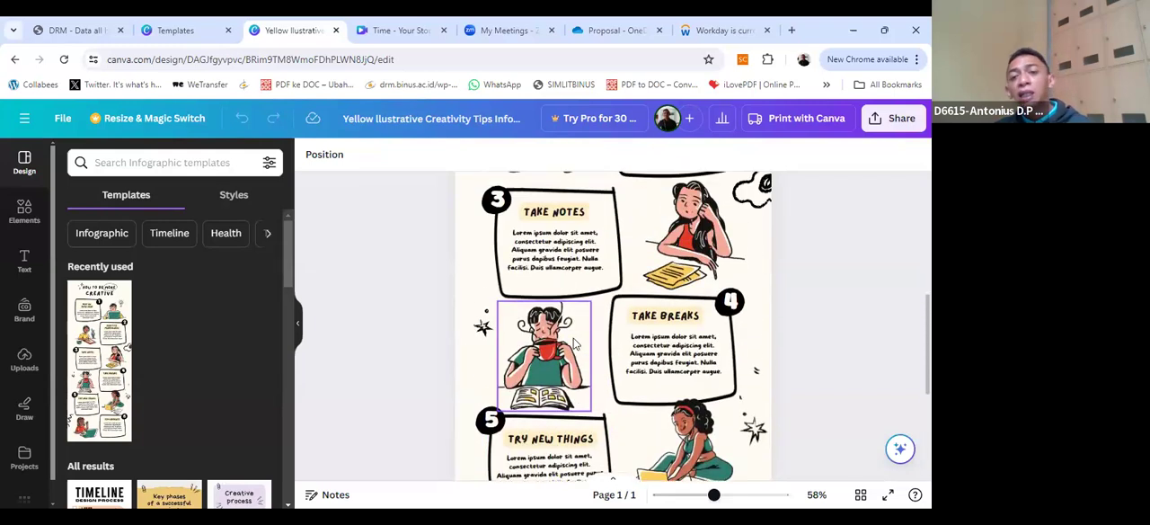
pyautogui.scroll(-3, 575, 344)
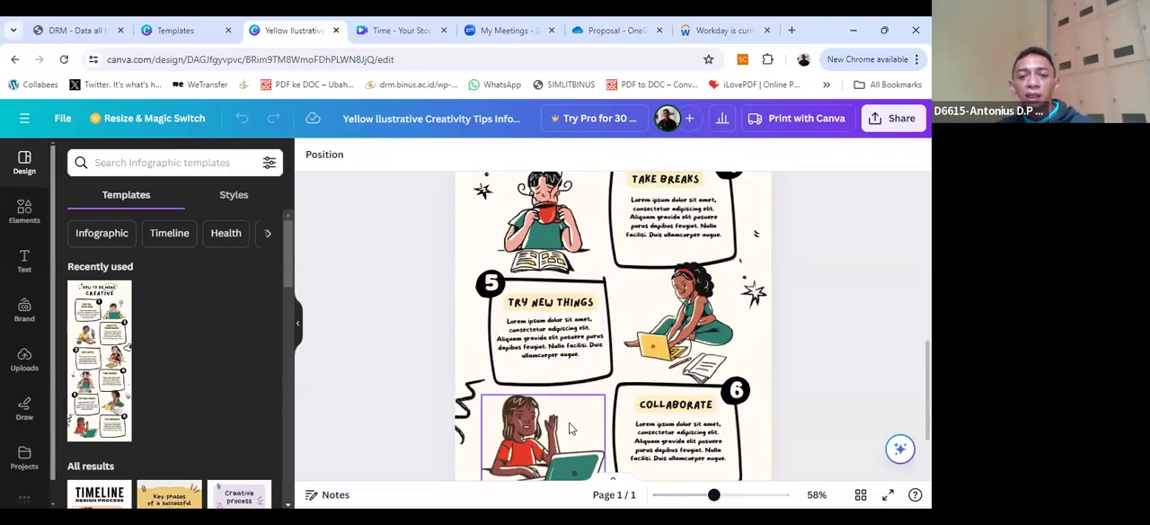
pyautogui.scroll(-2, 582, 422)
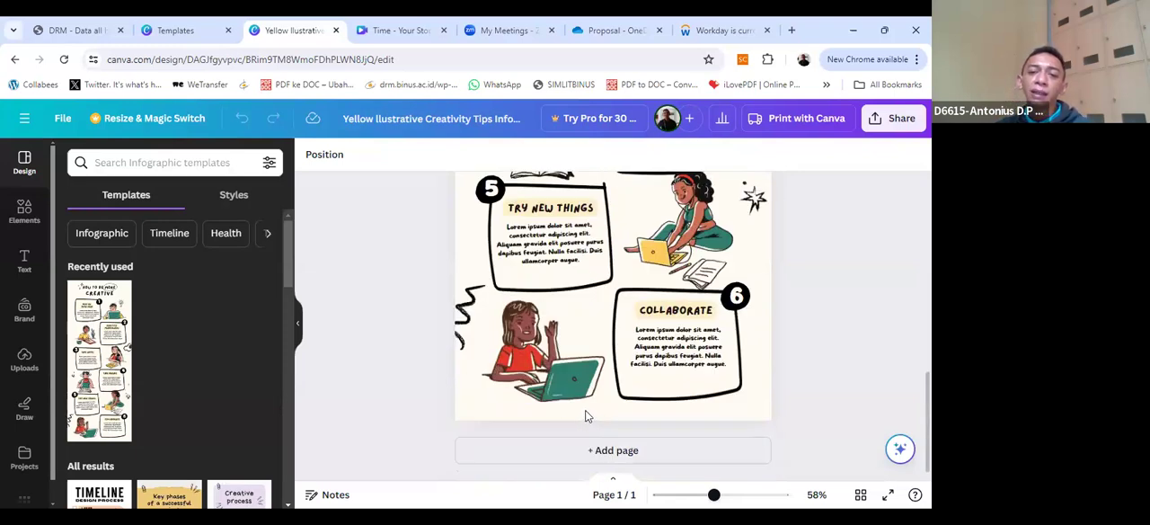
pyautogui.scroll(10, 585, 415)
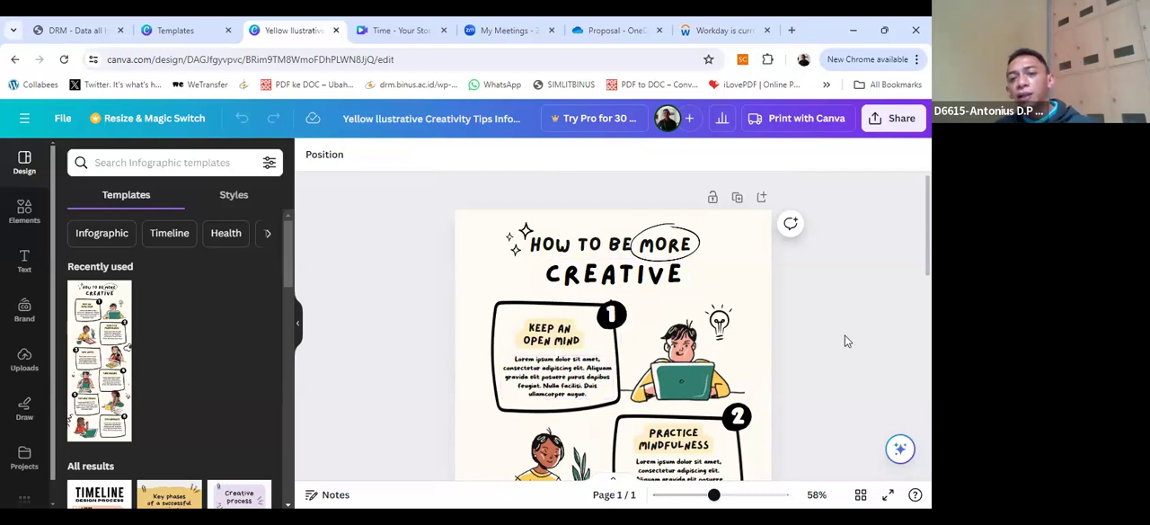
pyautogui.scroll(-2, 802, 427)
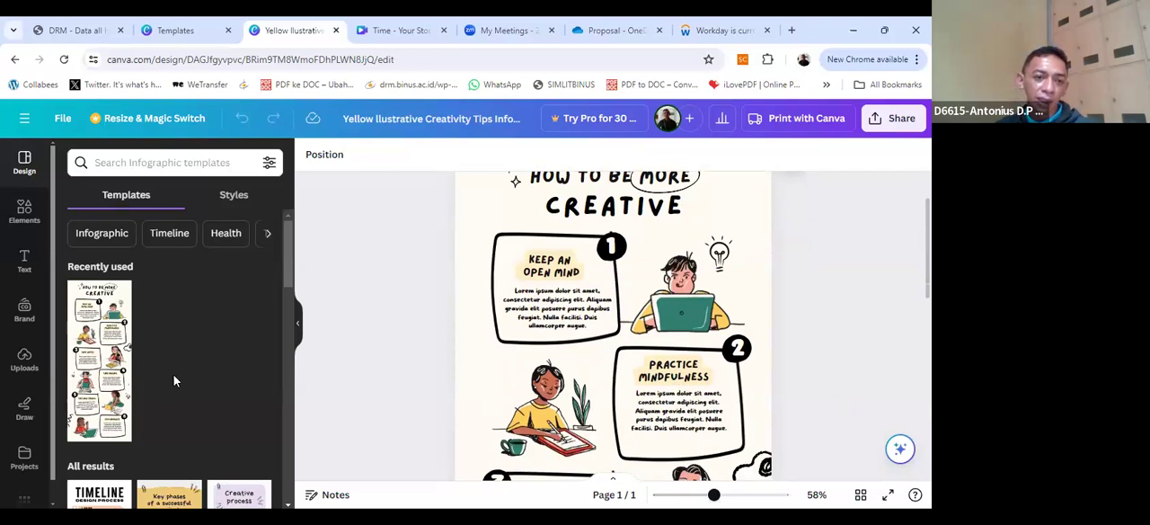
# Step: Browse the other infographic templates available for this design
pyautogui.scroll(-4, 174, 374)
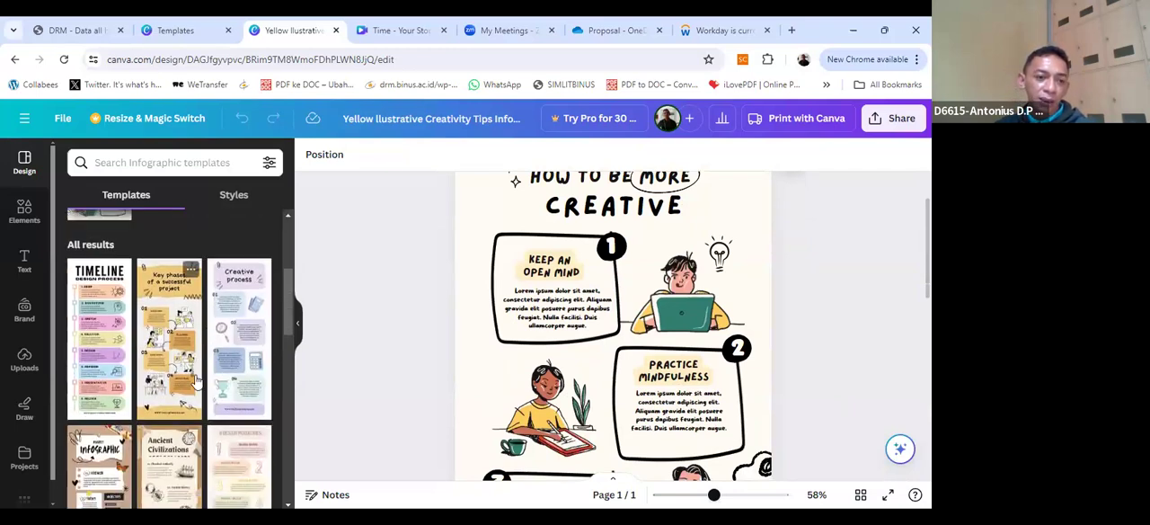
pyautogui.scroll(-5, 196, 381)
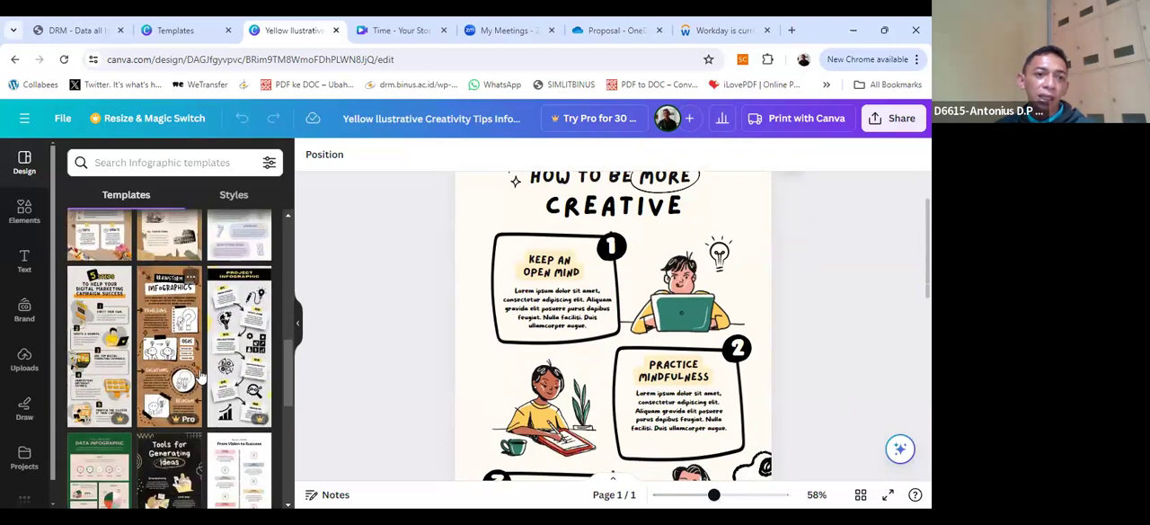
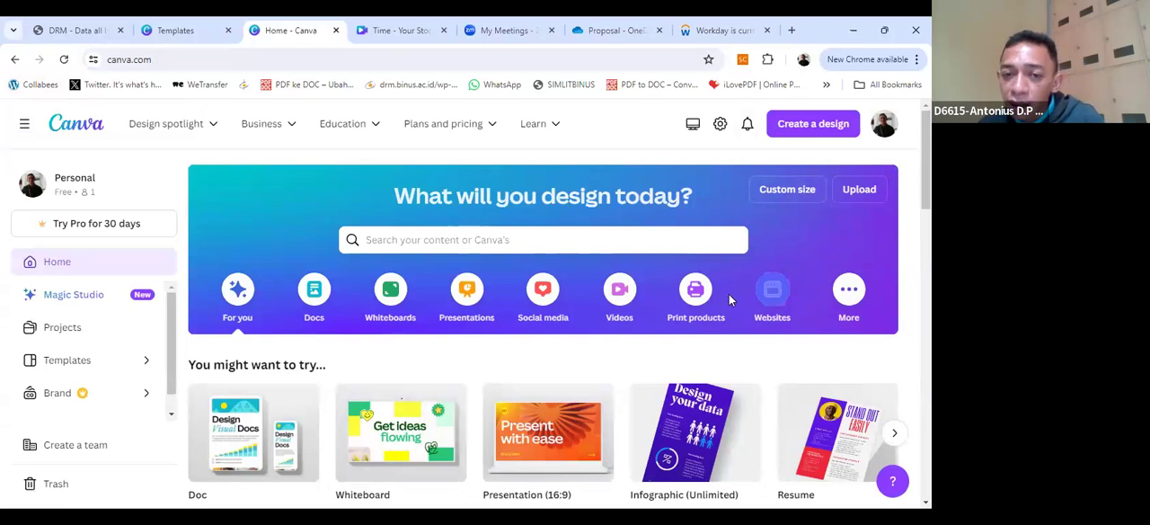
# Step: Create a blank design of the type Poster (Portrait - 42 × 59.4 cm) from the suggested design types
pyautogui.click(831, 130)
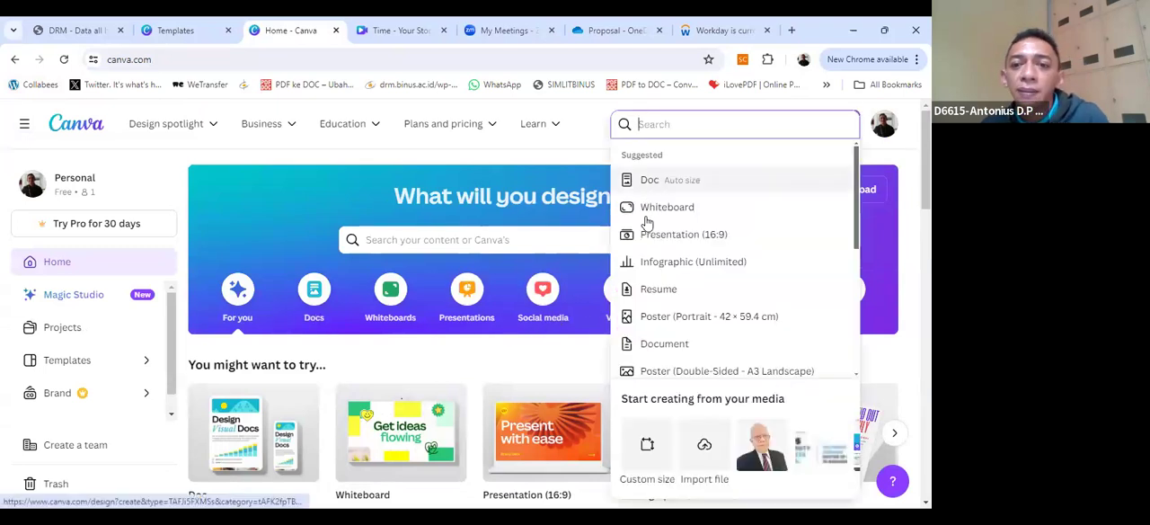
pyautogui.scroll(-2, 710, 250)
pyautogui.scroll(3, 713, 231)
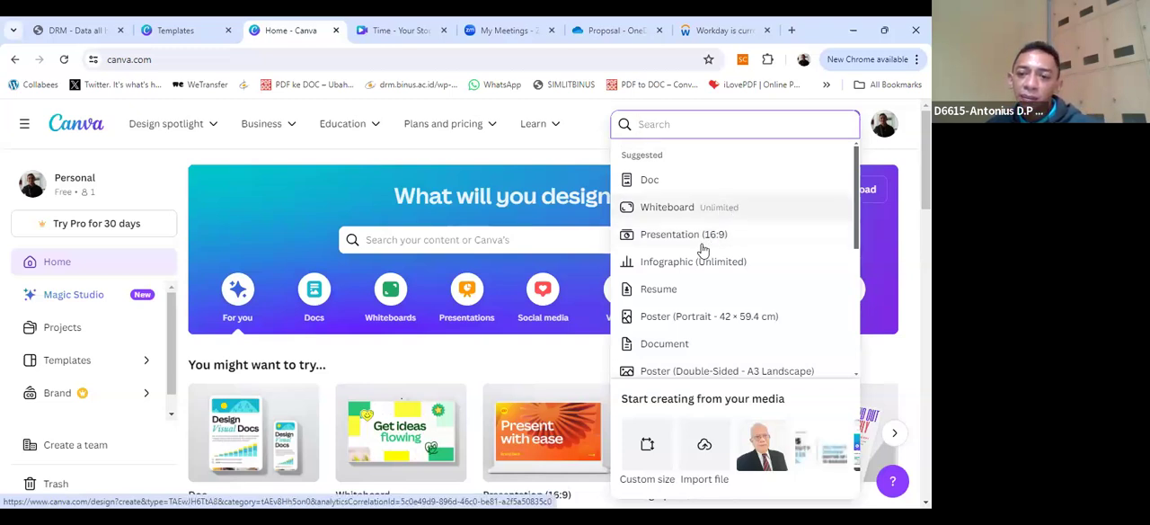
pyautogui.click(709, 314)
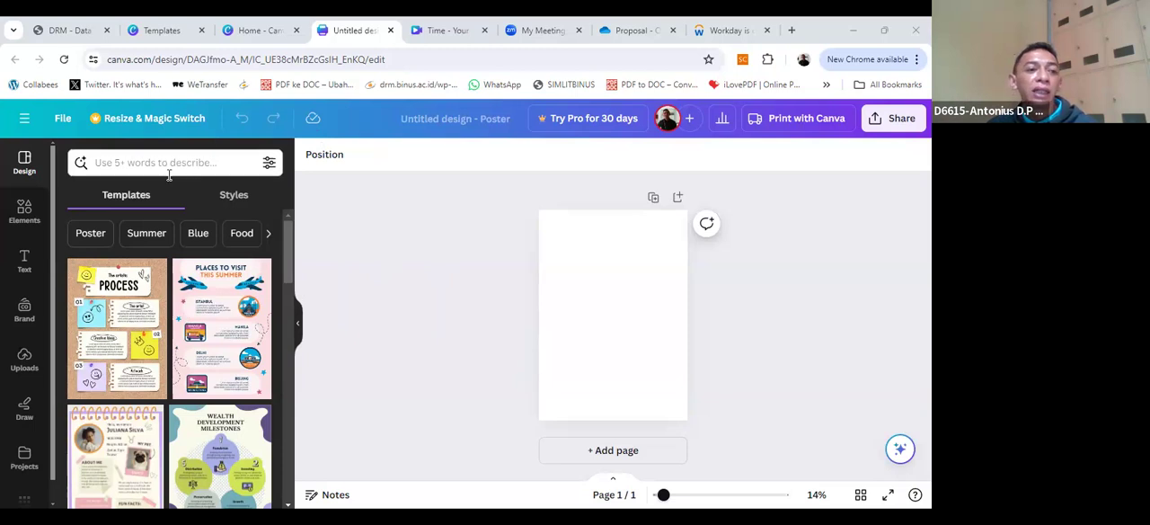
# Step: Look through the available element categories, from shapes and graphics to stickers, photos and videos
pyautogui.click(25, 214)
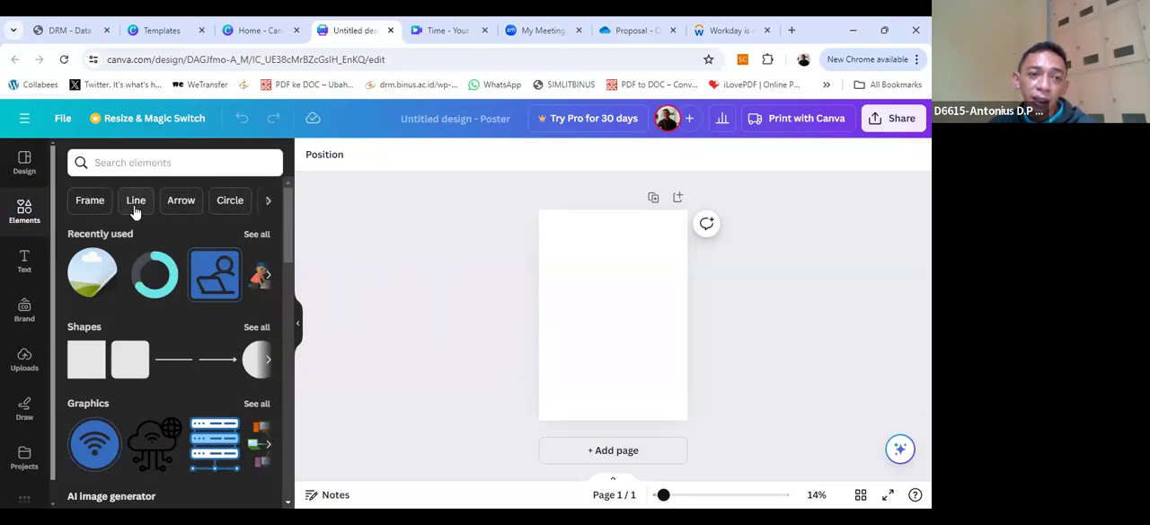
pyautogui.scroll(-3, 220, 305)
pyautogui.scroll(3, 217, 321)
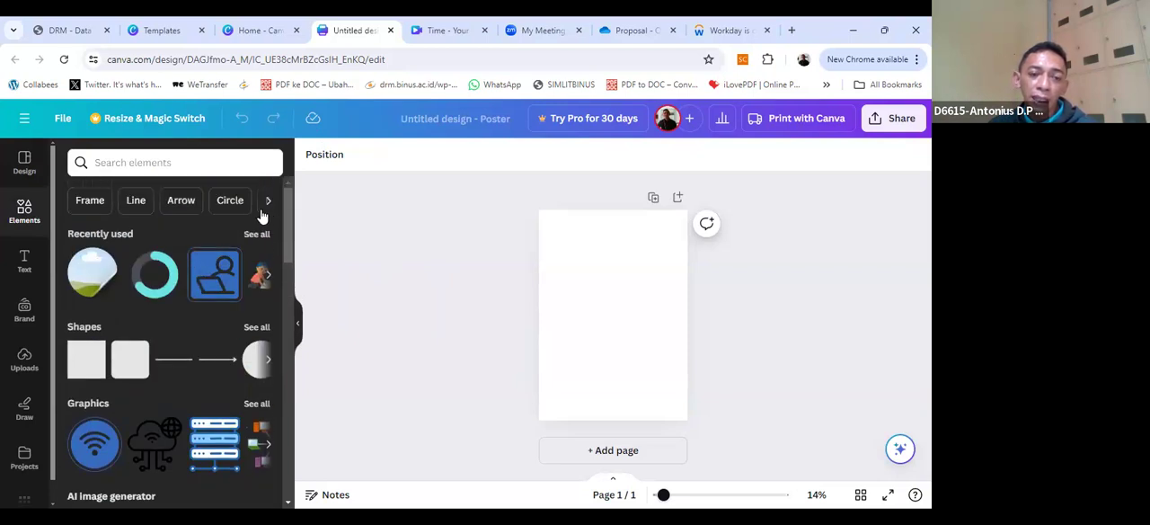
pyautogui.scroll(-4, 236, 275)
pyautogui.scroll(-6, 225, 295)
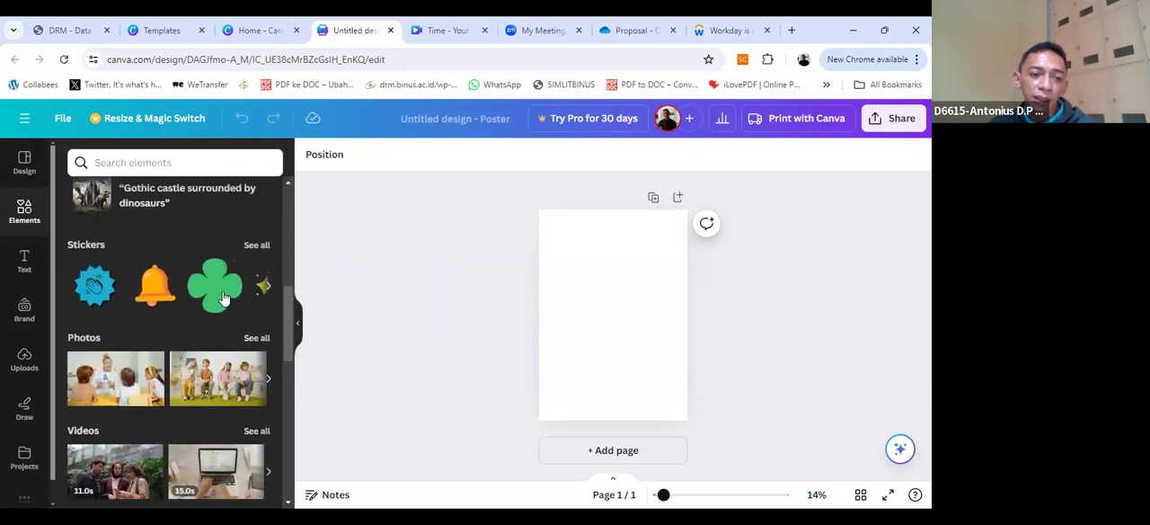
pyautogui.scroll(10, 224, 298)
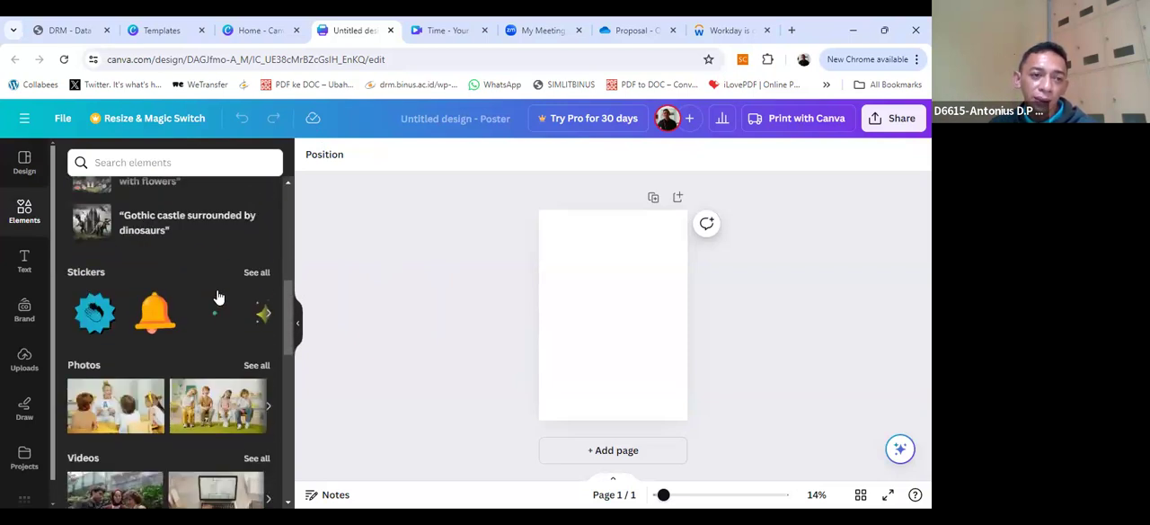
# Step: Search the elements library for "hand"
pyautogui.click(149, 164)
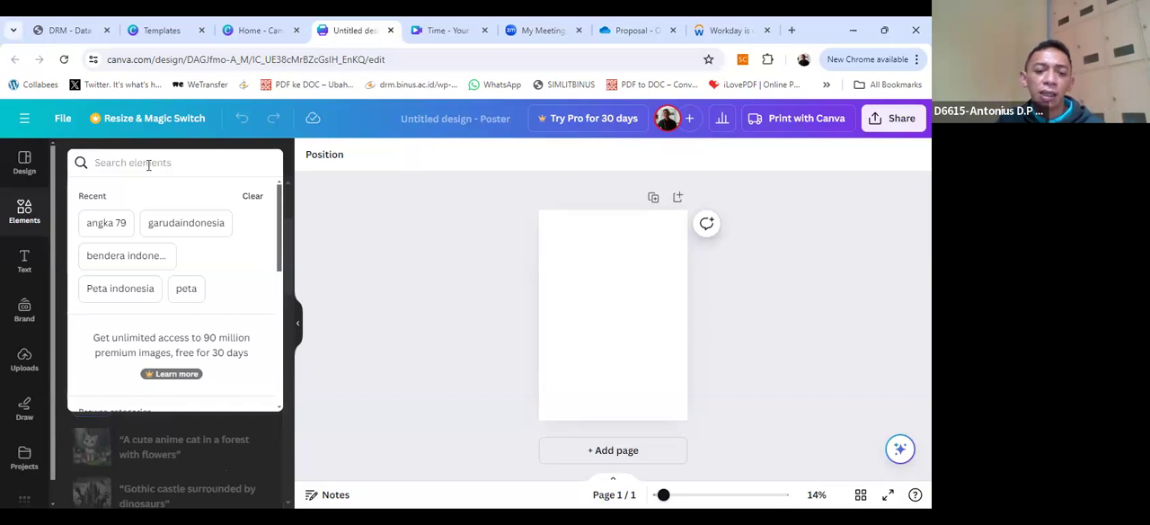
pyautogui.write('hand')
pyautogui.press('Return')
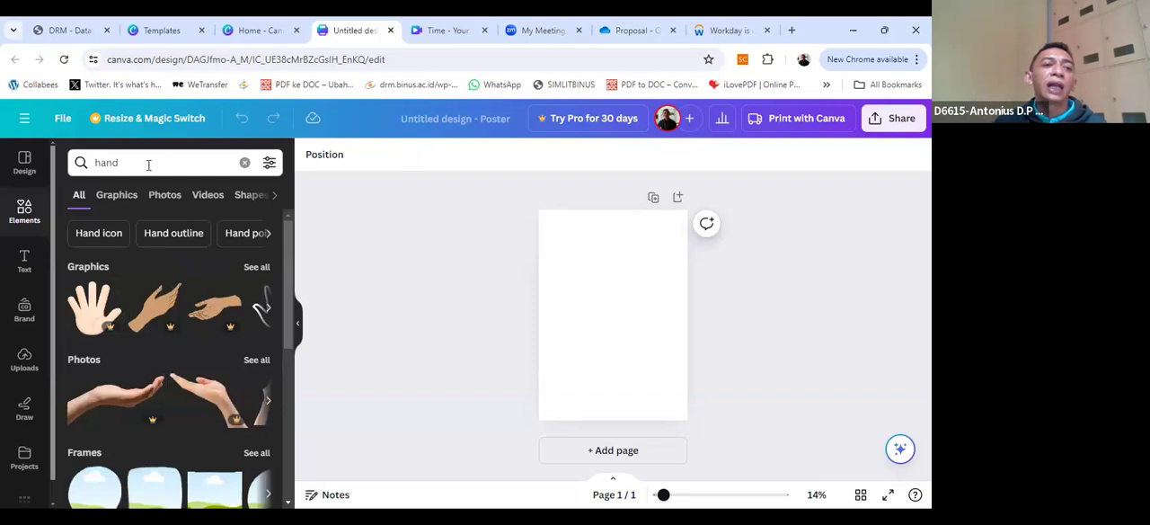
# Step: Replace the element search term with "garuda" and run the search
pyautogui.click(136, 170)
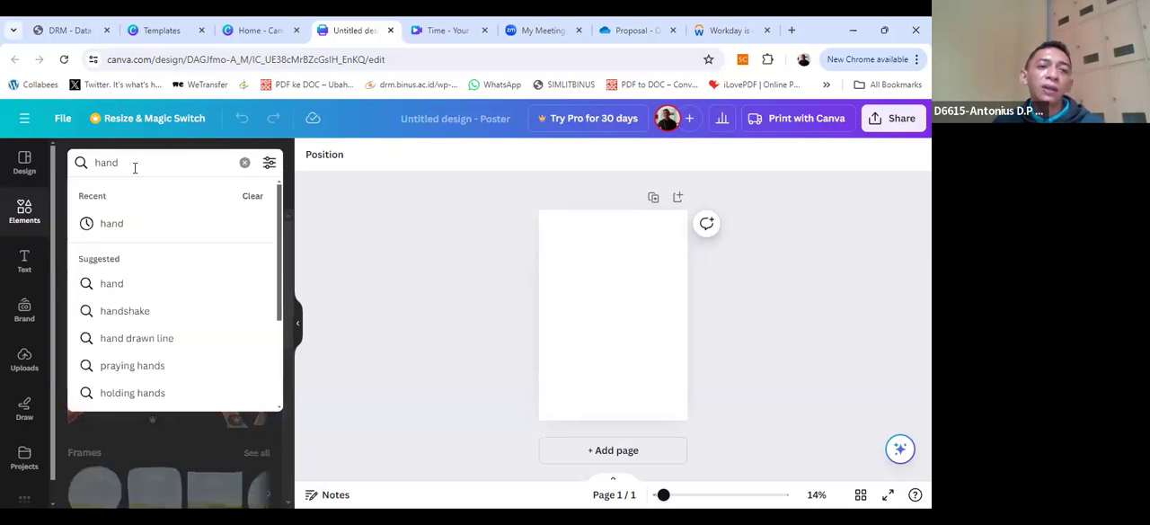
pyautogui.moveTo(136, 169); pyautogui.dragTo(80, 160)
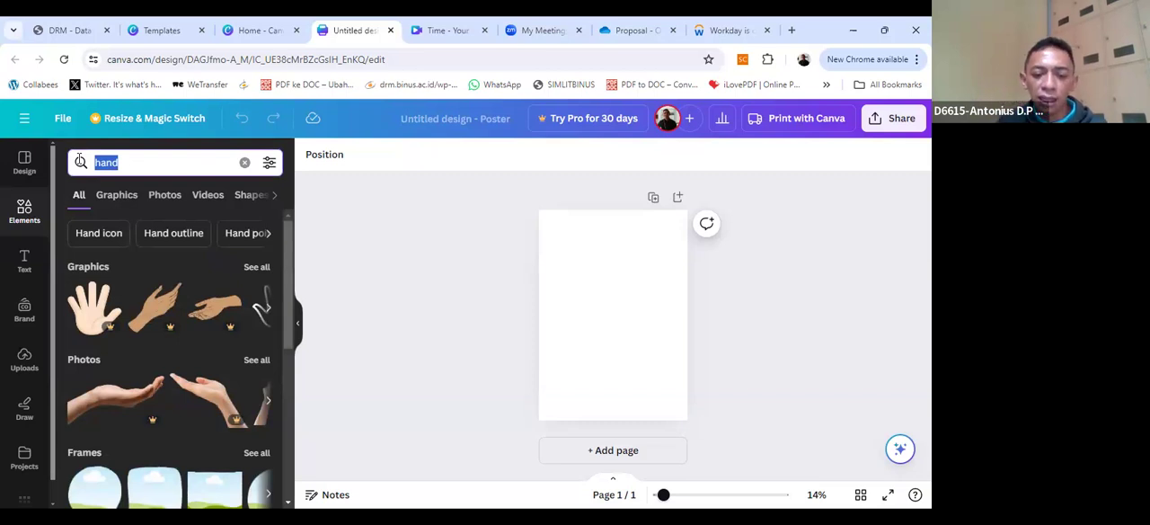
pyautogui.write('garuda')
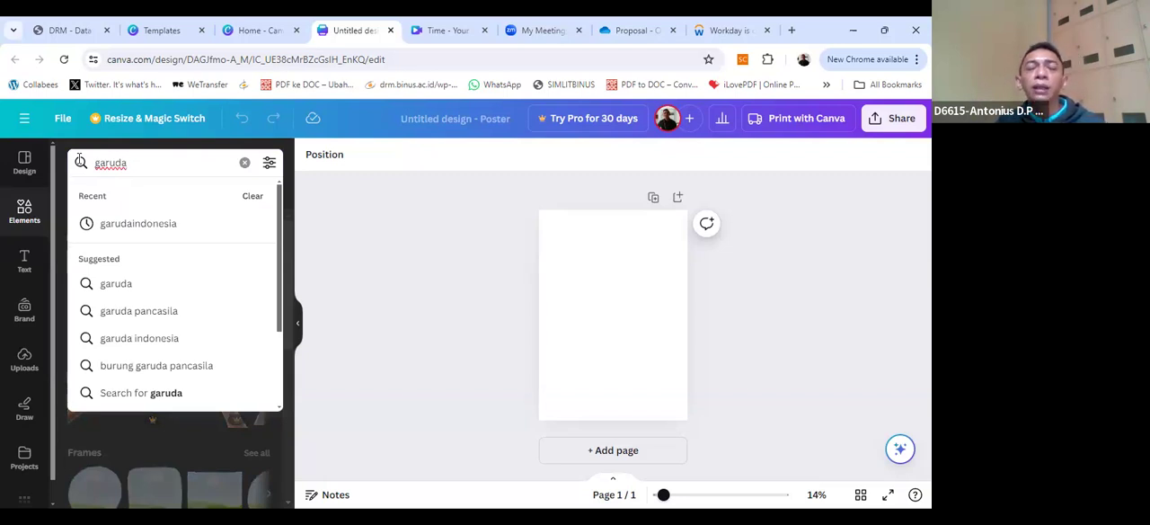
pyautogui.press('Return')
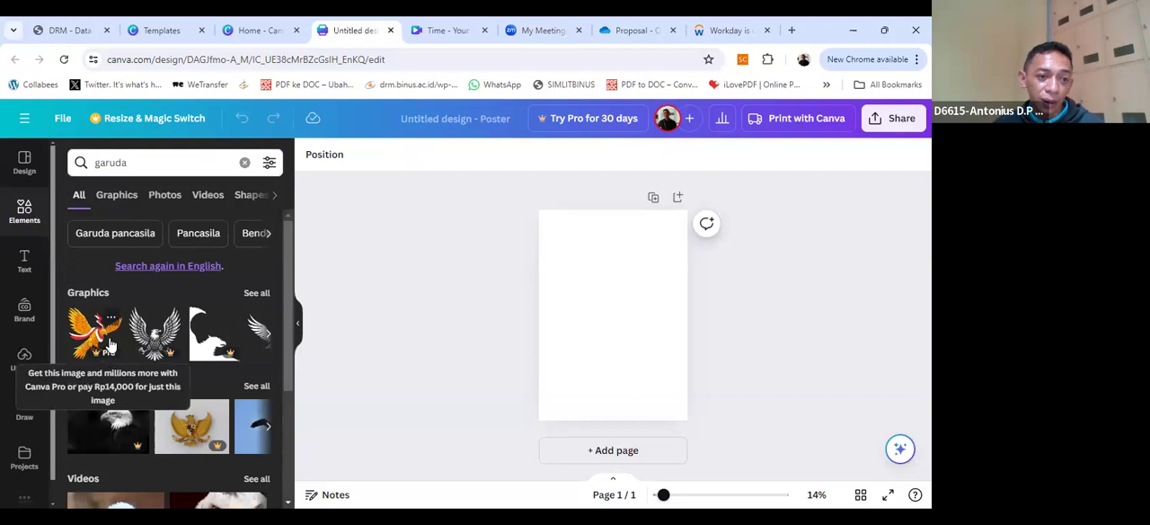
# Step: Search the elements library for "pancasila" instead and show all of the matching graphics
pyautogui.click(151, 168)
pyautogui.write('idno')
pyautogui.press('BackSpace')
pyautogui.press('BackSpace')
pyautogui.press('BackSpace')
pyautogui.press('BackSpace')
pyautogui.press('BackSpace')
pyautogui.press('BackSpace')
pyautogui.press('BackSpace')
pyautogui.press('BackSpace')
pyautogui.press('BackSpace')
pyautogui.press('BackSpace')
pyautogui.press('BackSpace')
pyautogui.write('uru')
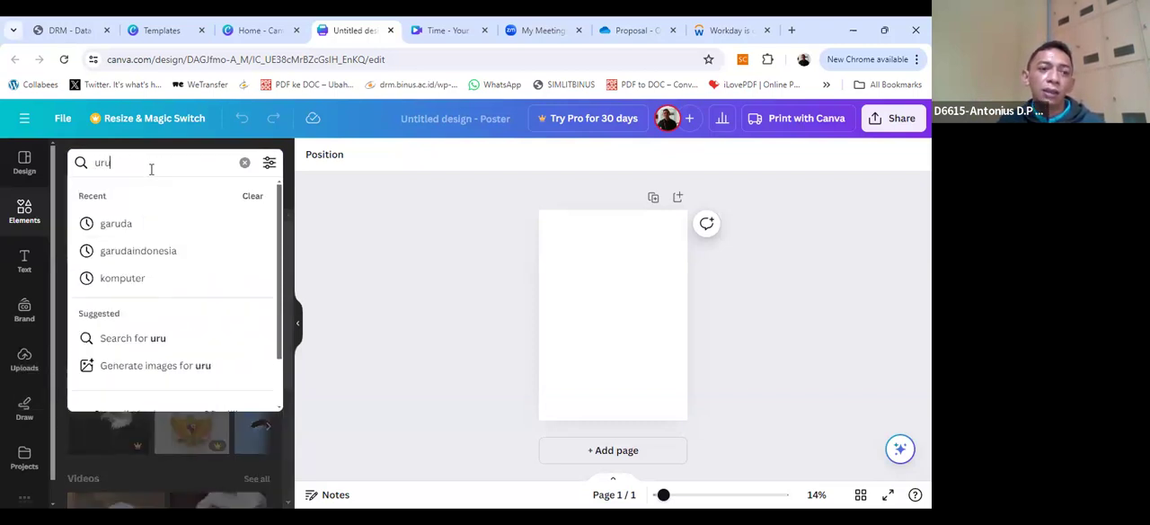
pyautogui.write('n')
pyautogui.press('BackSpace')
pyautogui.press('BackSpace')
pyautogui.press('BackSpace')
pyautogui.press('BackSpace')
pyautogui.write('pancasila')
pyautogui.press('Return')
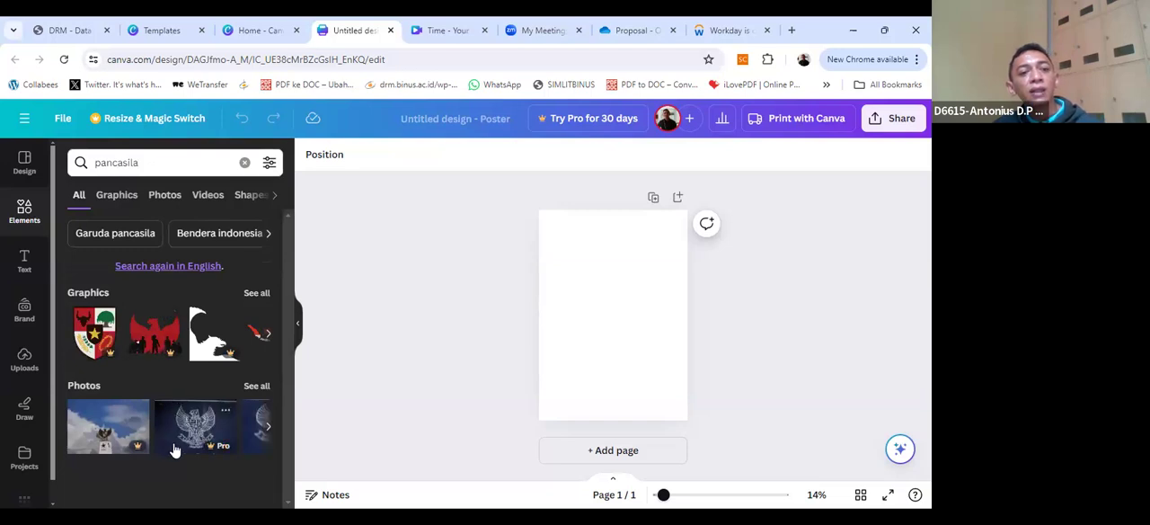
pyautogui.click(257, 293)
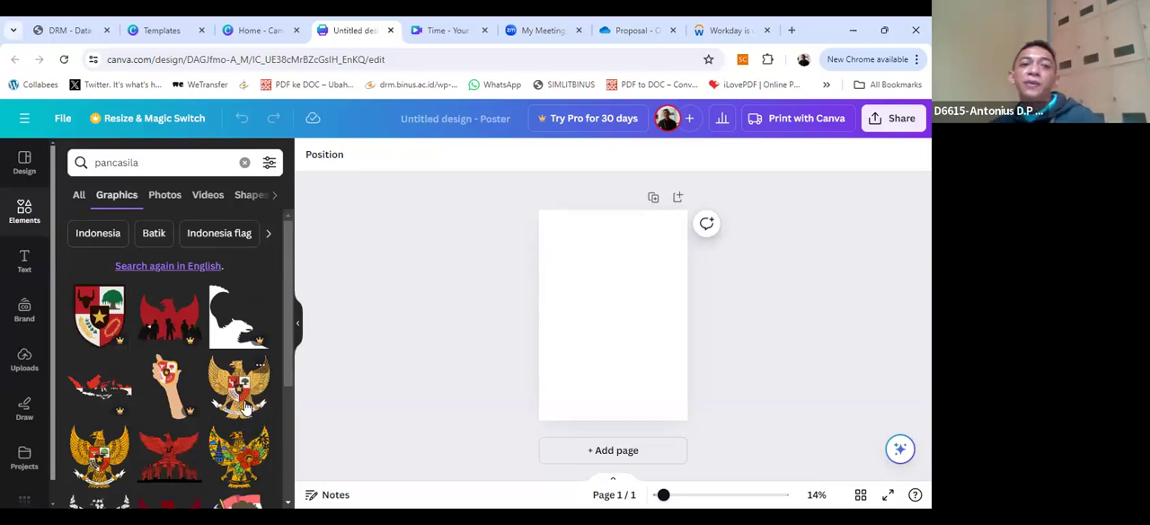
# Step: Rerun the "pancasila" element search, and clear it to return to the general element categories
pyautogui.click(156, 161)
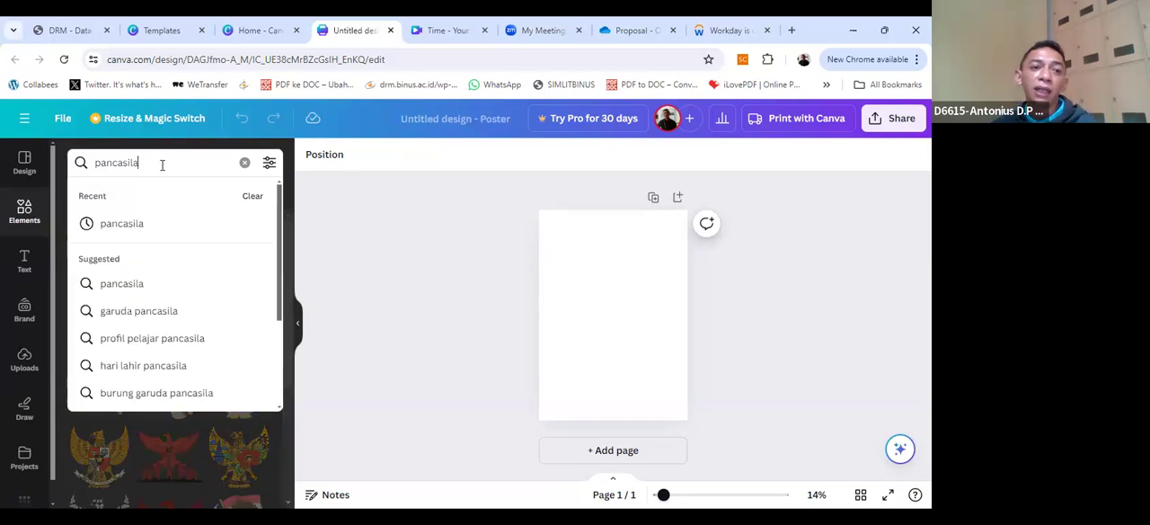
pyautogui.press('Return')
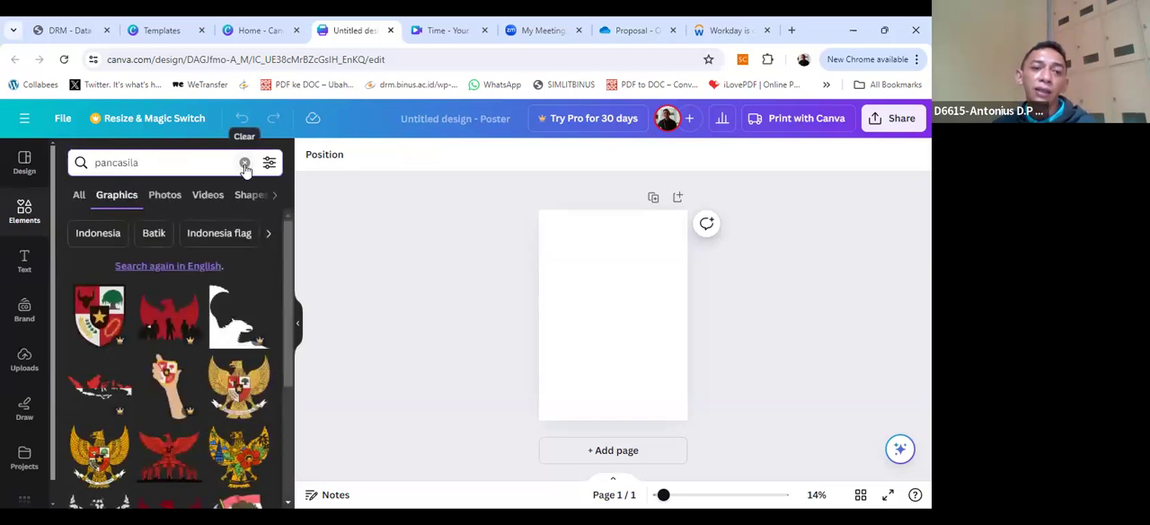
pyautogui.click(244, 164)
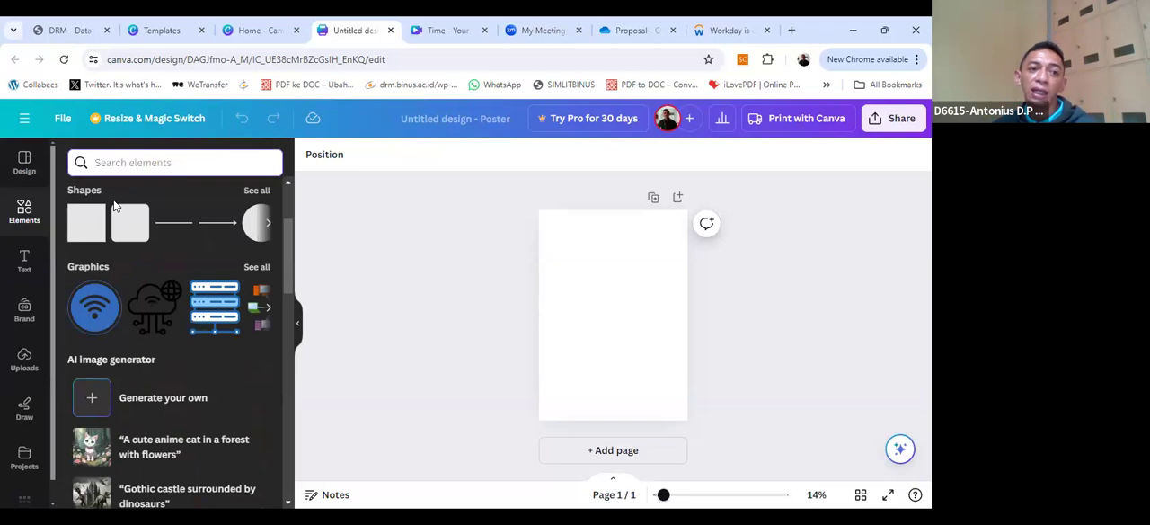
# Step: Look at the text, brand and drawing tools available for the poster
pyautogui.click(27, 262)
pyautogui.click(27, 316)
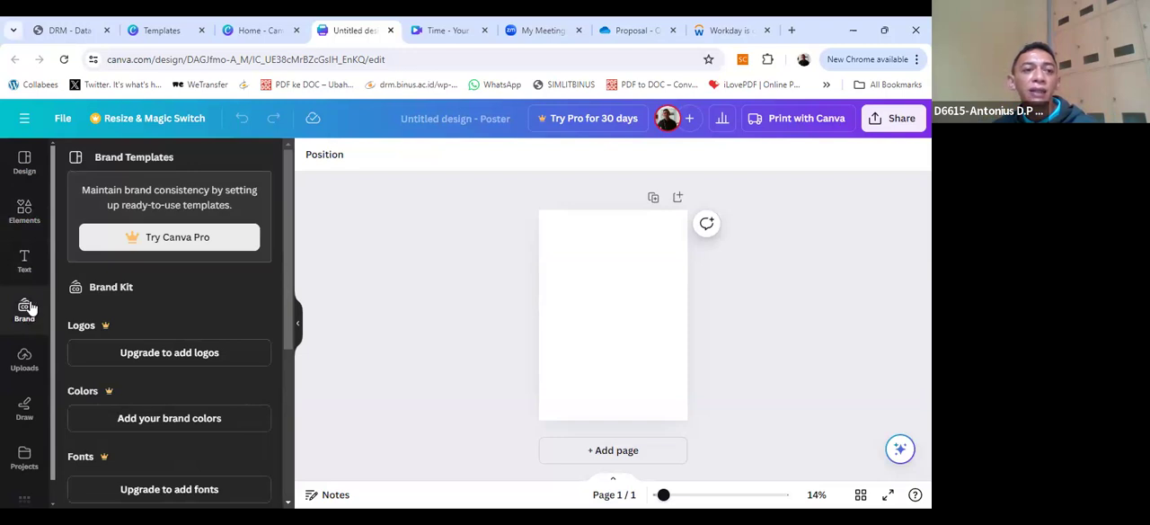
pyautogui.click(24, 410)
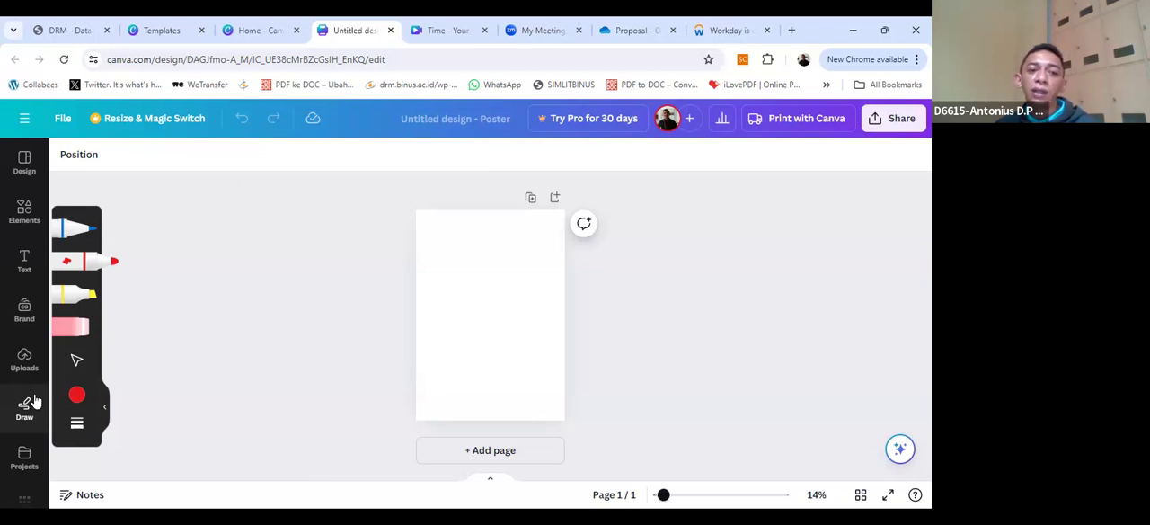
# Step: Look through the default text styles and the recently used text designs for the poster
pyautogui.click(25, 260)
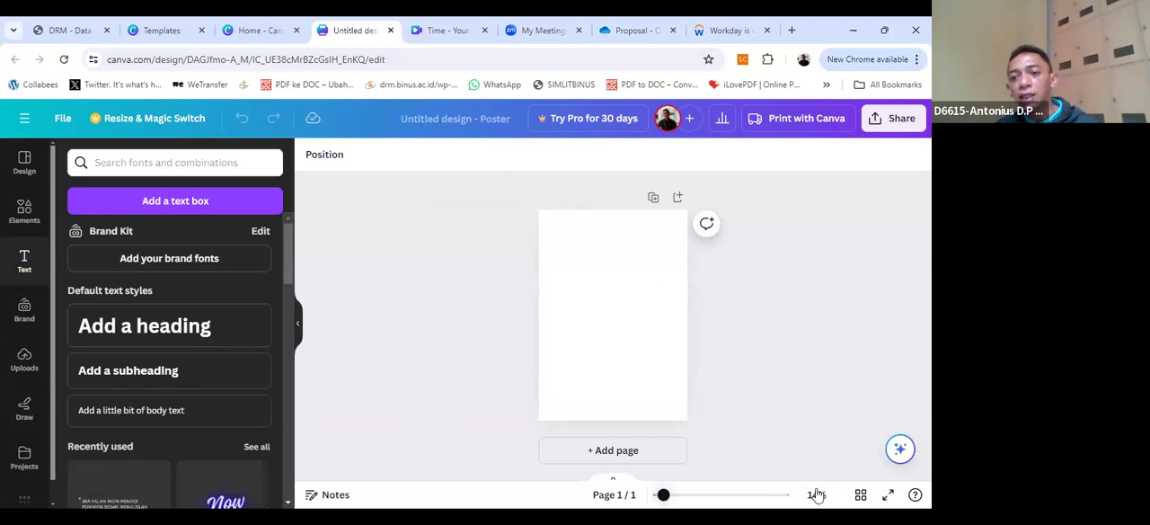
pyautogui.moveTo(663, 495); pyautogui.dragTo(670, 500)
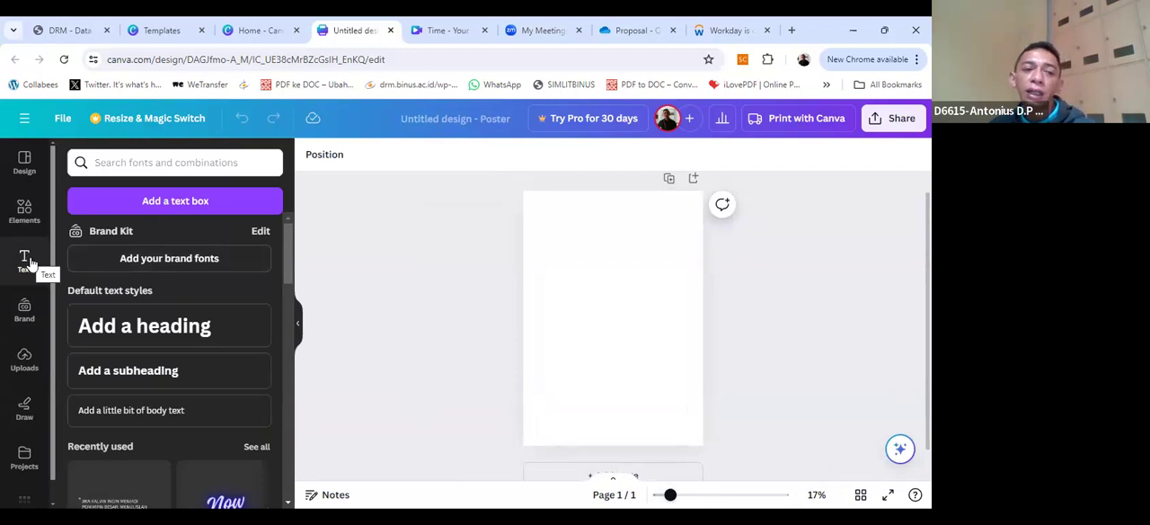
pyautogui.scroll(-1, 175, 275)
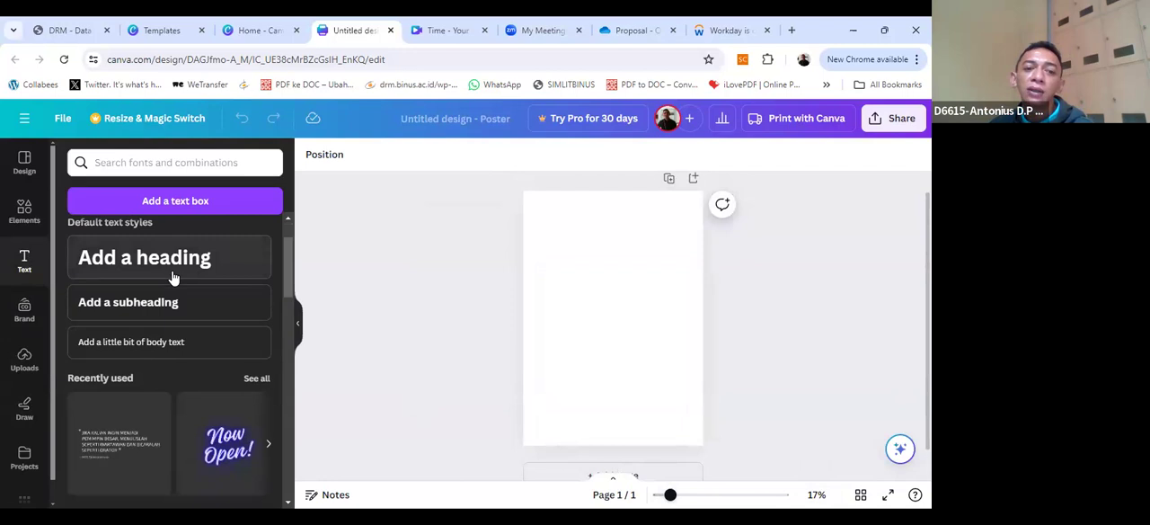
pyautogui.scroll(-1, 177, 310)
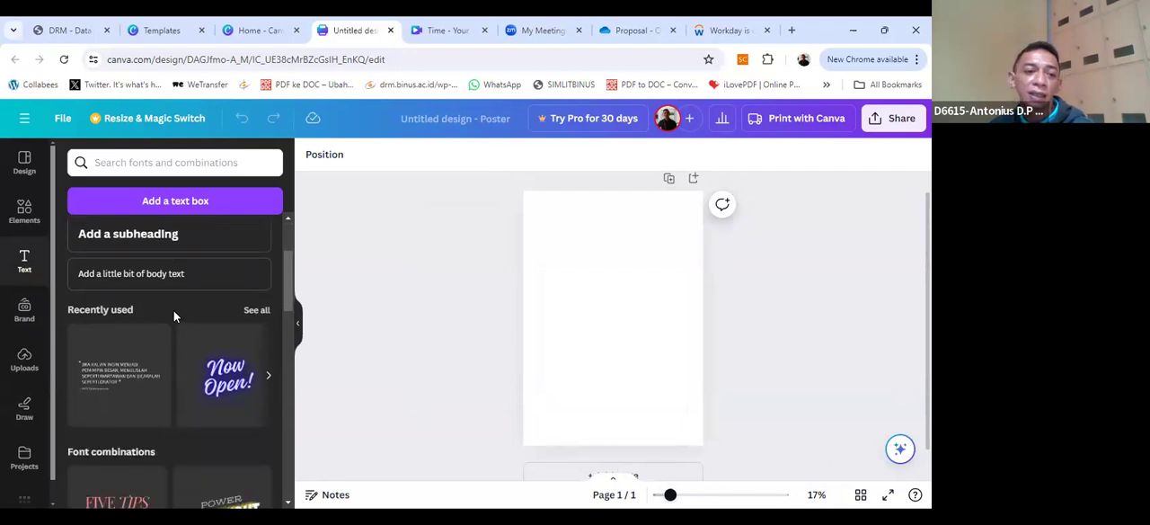
pyautogui.scroll(-2, 173, 310)
pyautogui.scroll(2, 174, 310)
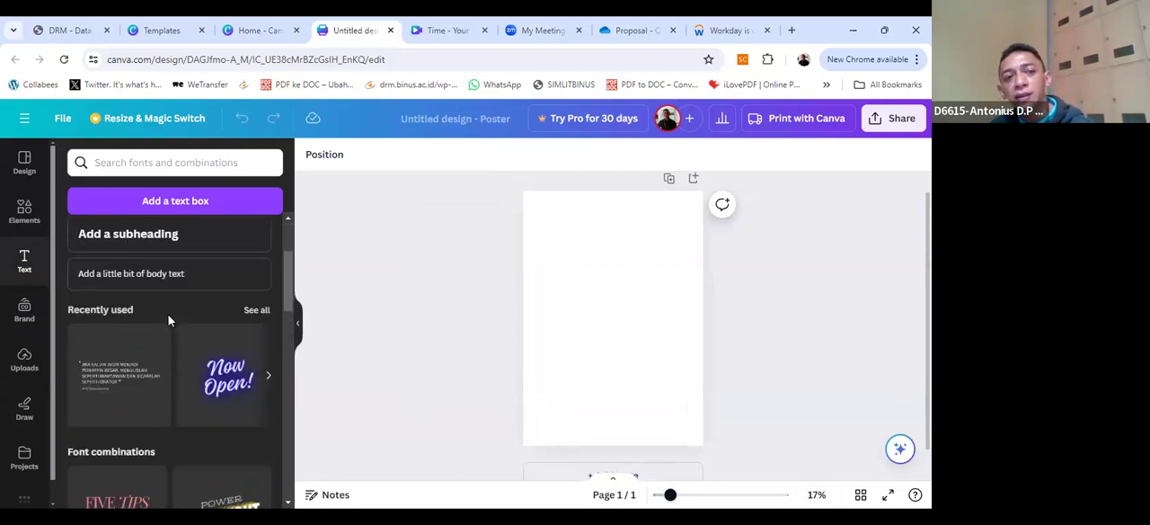
pyautogui.scroll(2, 168, 320)
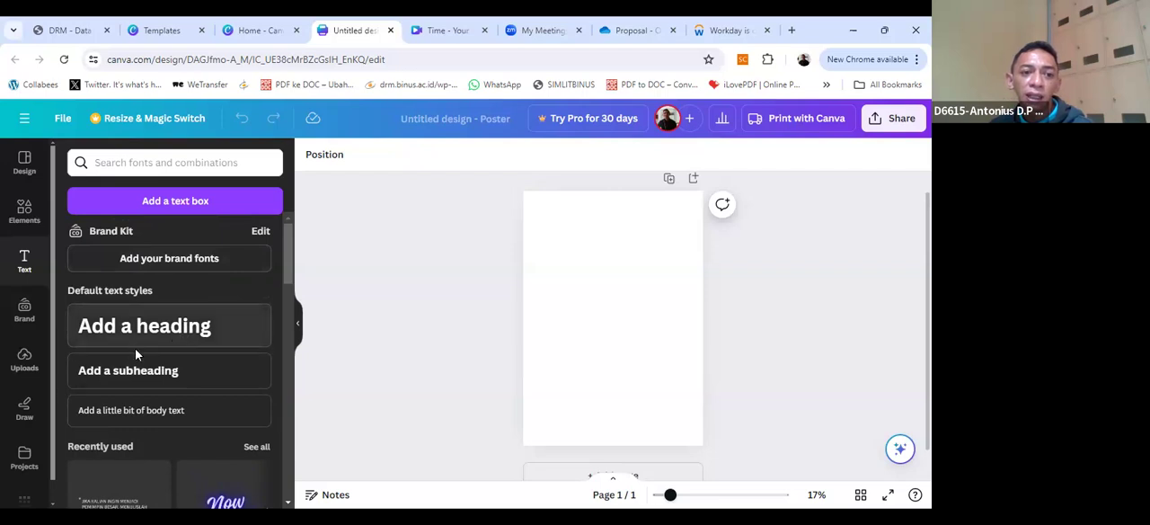
# Step: Browse the ready-made font combinations and examine their lettering styles
pyautogui.scroll(-1, 142, 366)
pyautogui.scroll(-3, 144, 364)
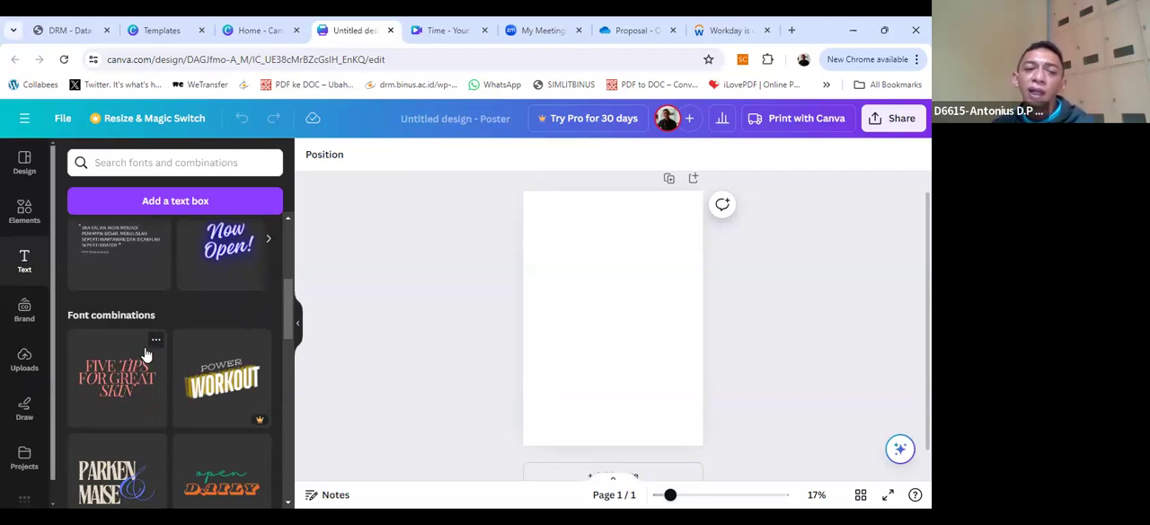
pyautogui.scroll(-2, 126, 386)
pyautogui.scroll(-4, 119, 393)
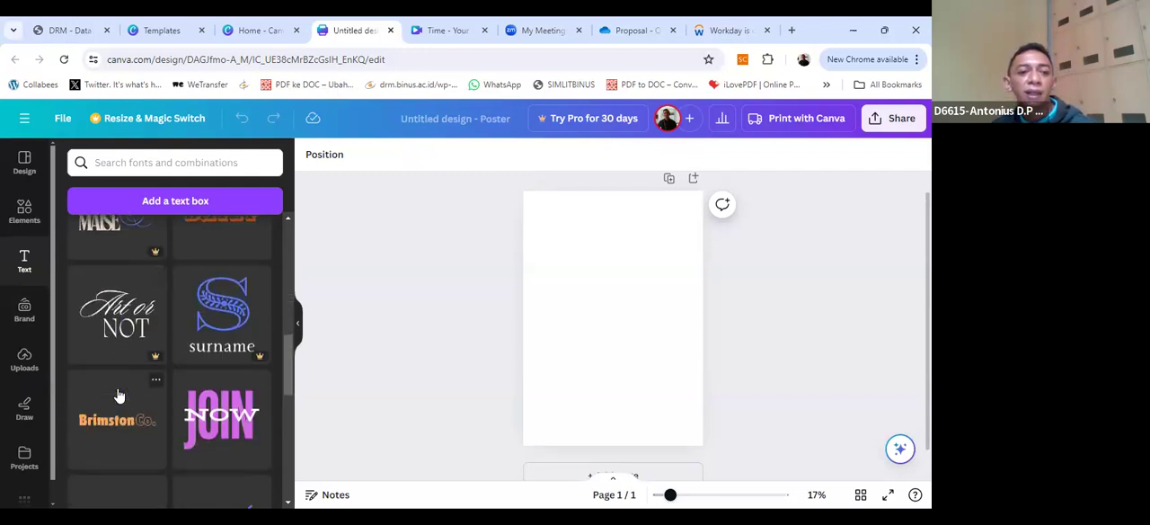
pyautogui.scroll(-2, 118, 395)
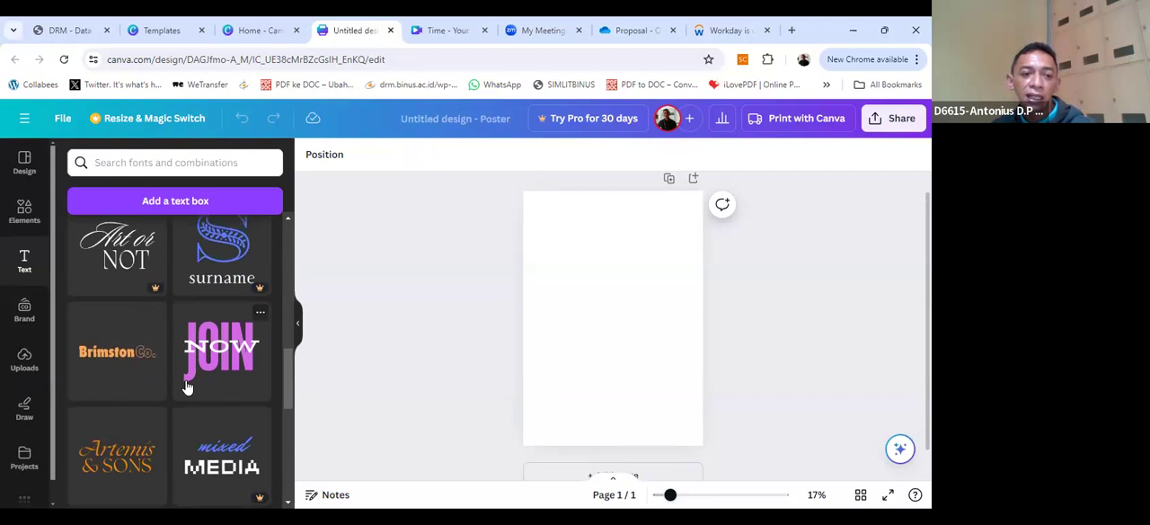
pyautogui.scroll(-1, 198, 395)
pyautogui.scroll(-2, 204, 397)
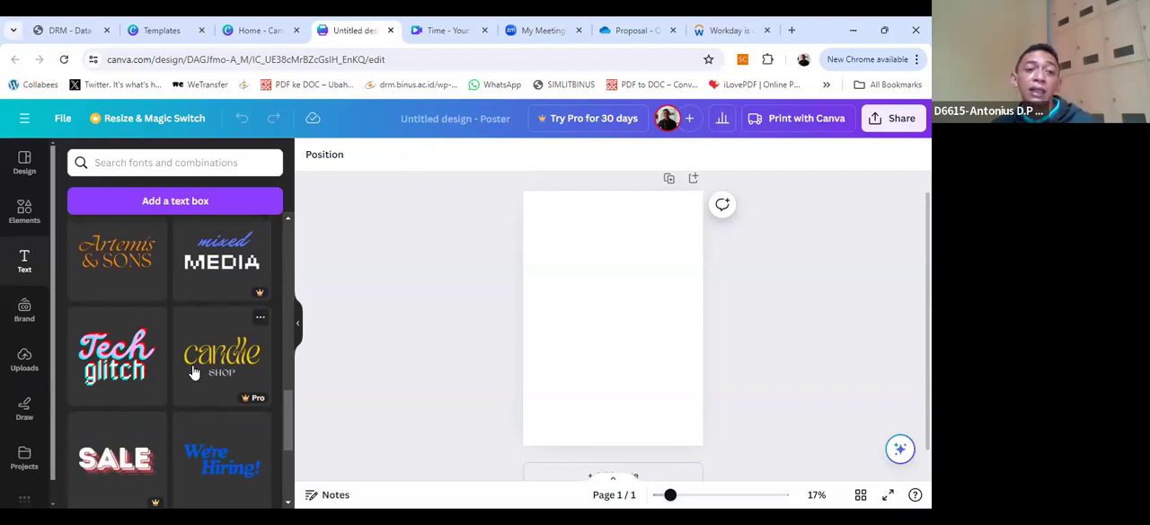
pyautogui.scroll(-1, 123, 316)
pyautogui.scroll(-5, 123, 316)
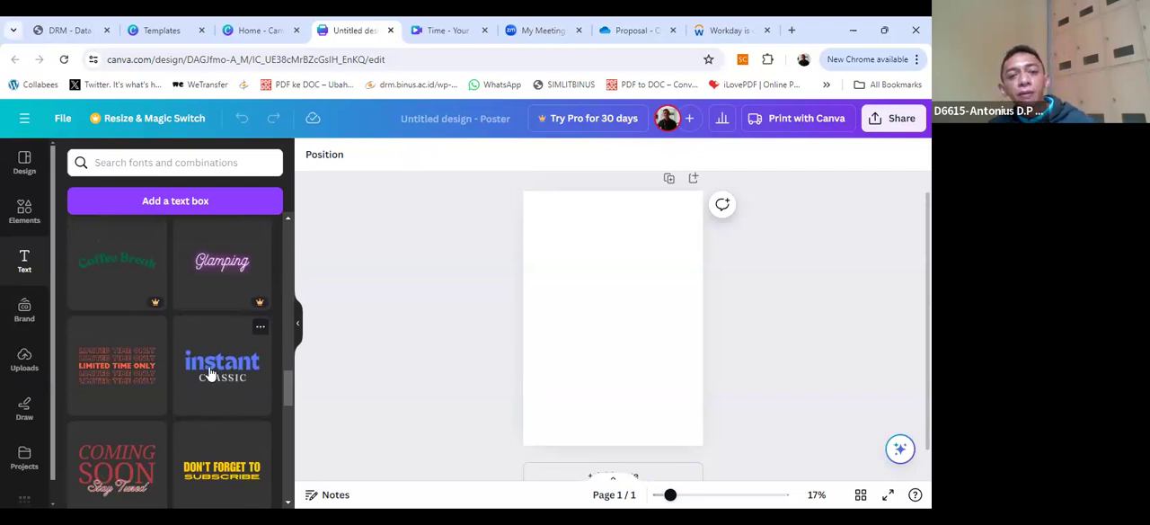
pyautogui.scroll(-3, 180, 368)
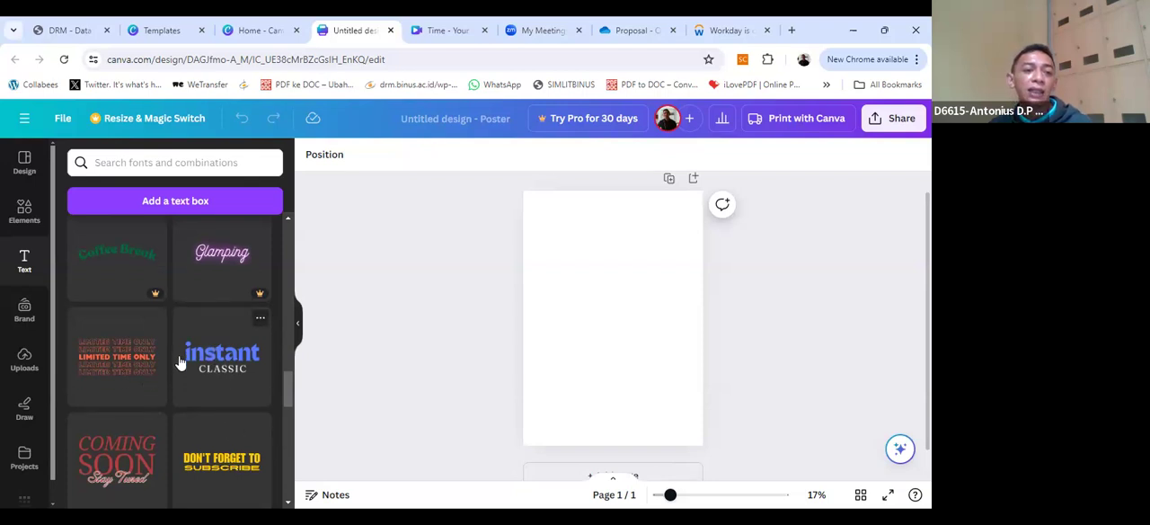
pyautogui.scroll(-3, 180, 362)
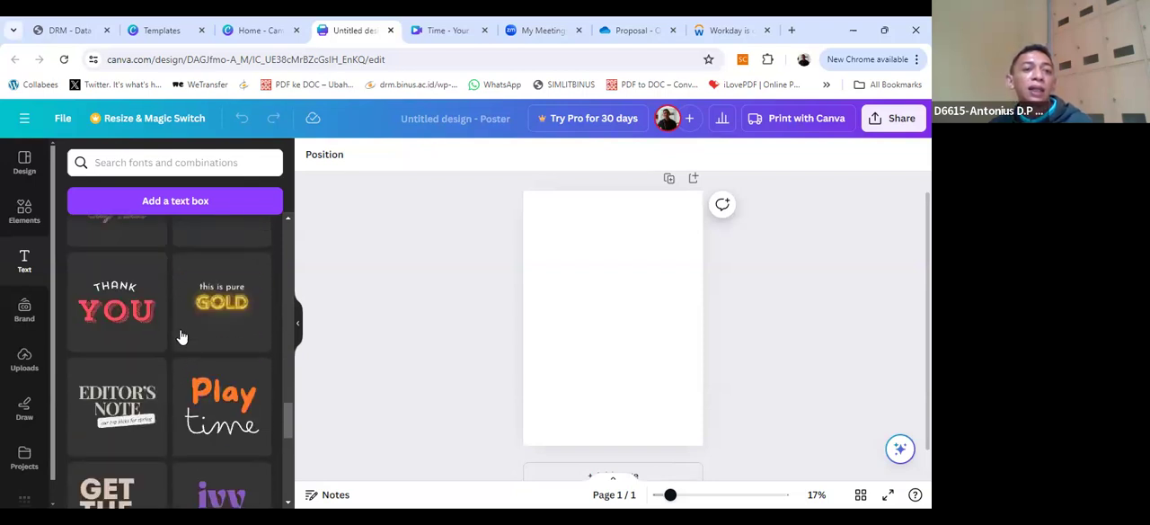
pyautogui.scroll(-2, 182, 363)
pyautogui.scroll(-9, 184, 363)
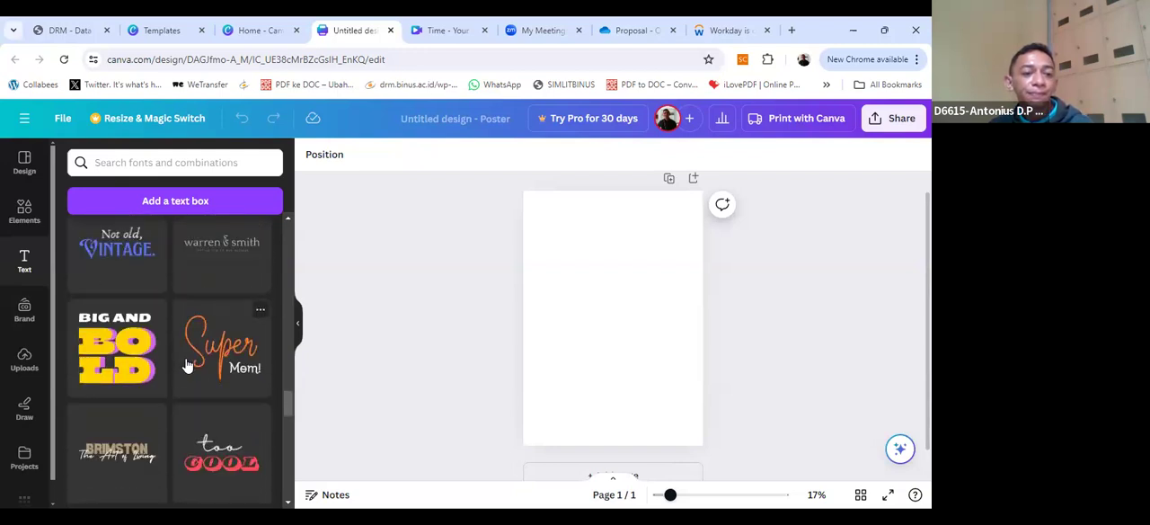
# Step: Browse further through the font combinations and add the yellow-and-red "Newly Added!" design to the poster
pyautogui.scroll(-3, 186, 364)
pyautogui.scroll(-9, 188, 363)
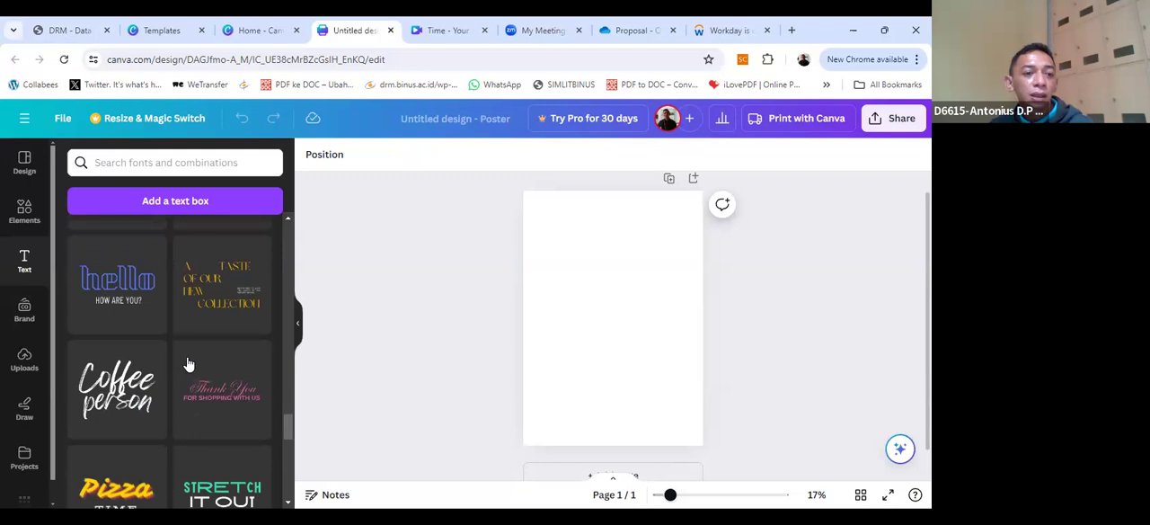
pyautogui.scroll(-5, 189, 364)
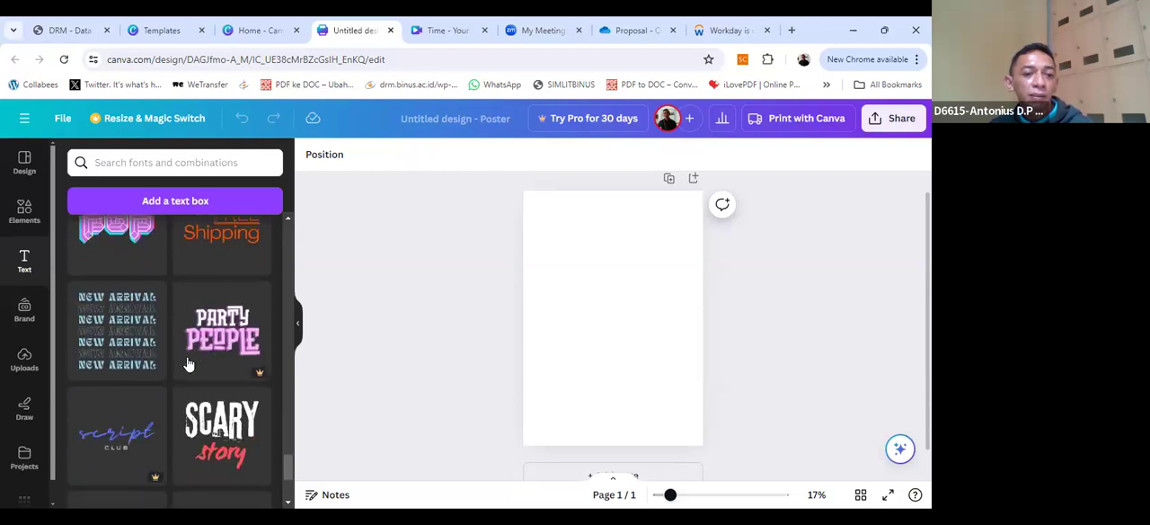
pyautogui.scroll(-3, 189, 364)
pyautogui.scroll(-6, 189, 364)
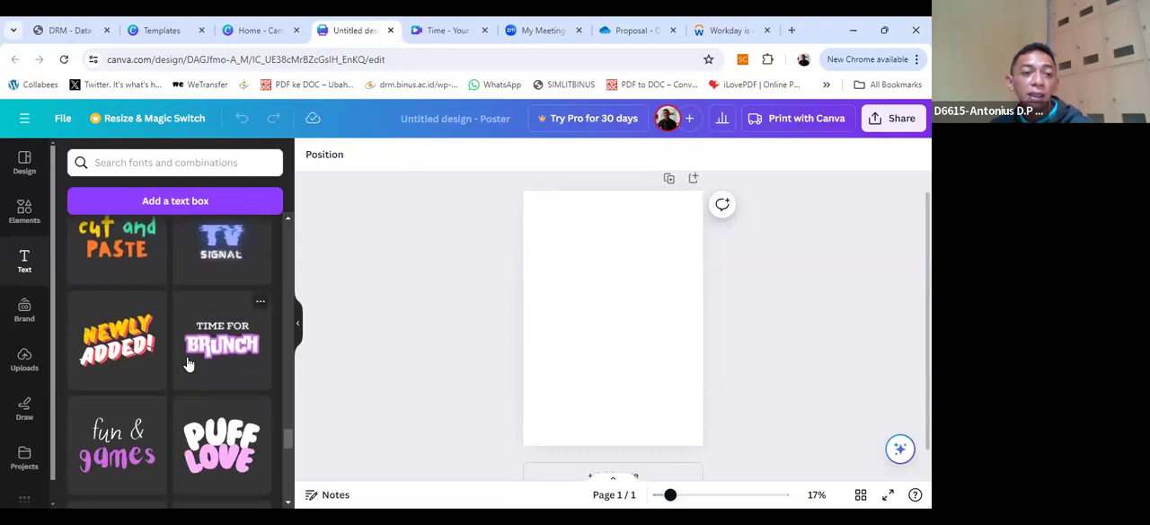
pyautogui.click(147, 347)
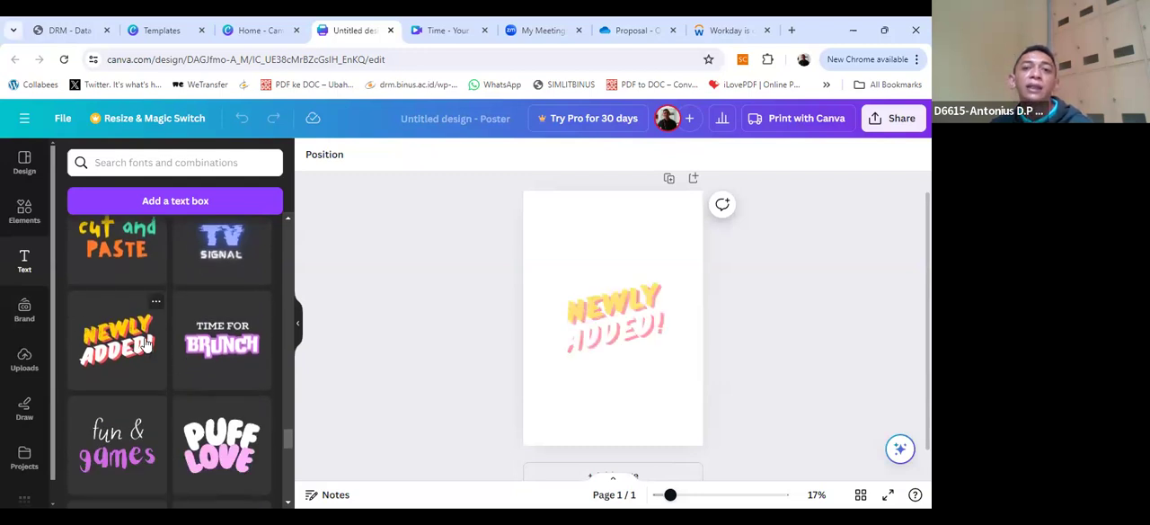
# Step: Examine the two separate text lines inside the "Newly Added!" group and the actions available for them
pyautogui.click(633, 321)
pyautogui.click(643, 359)
pyautogui.click(626, 320)
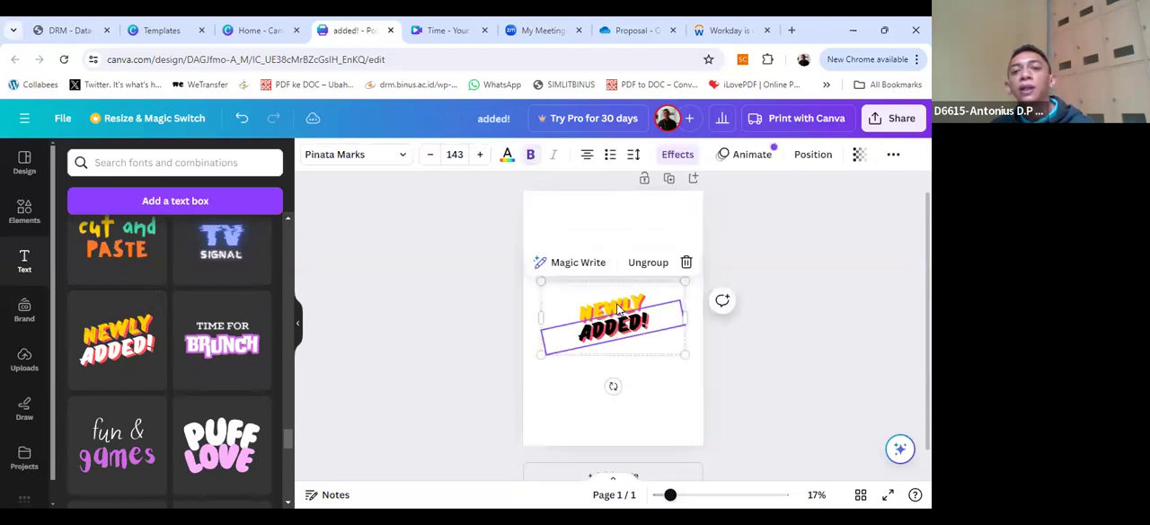
pyautogui.click(618, 310)
pyautogui.click(620, 323)
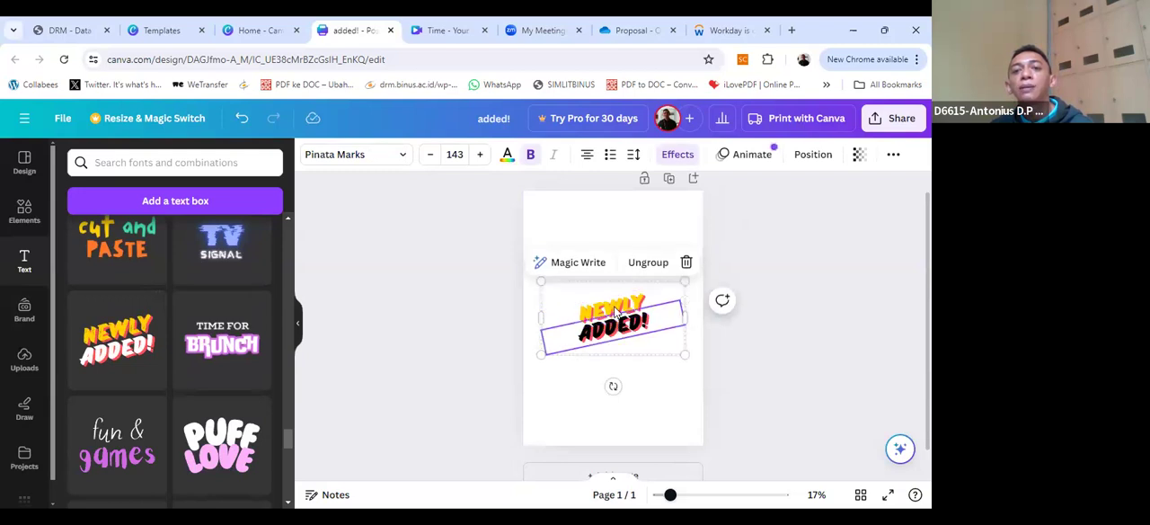
pyautogui.click(616, 312)
pyautogui.click(616, 321)
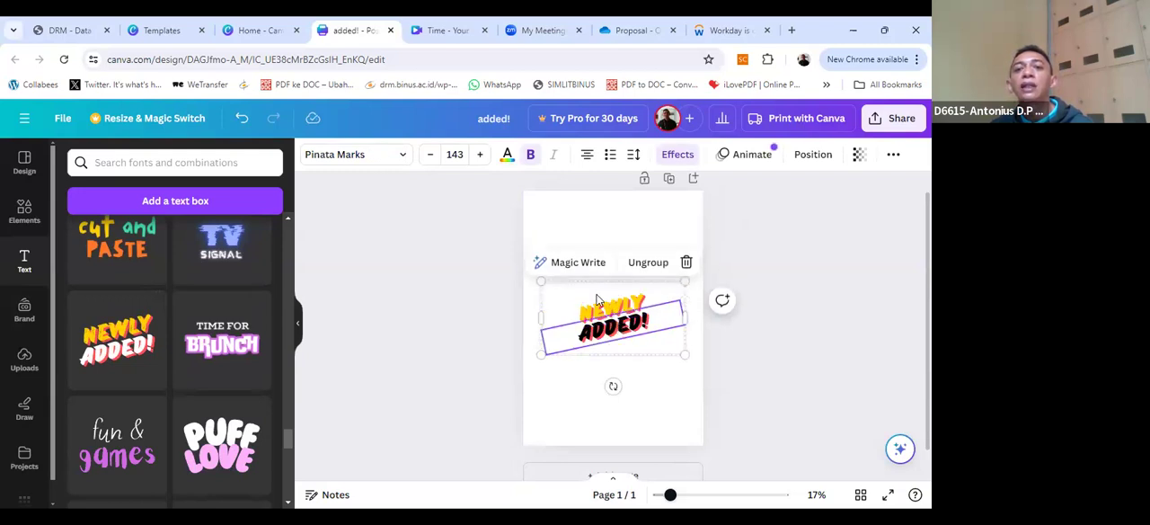
pyautogui.click(608, 310)
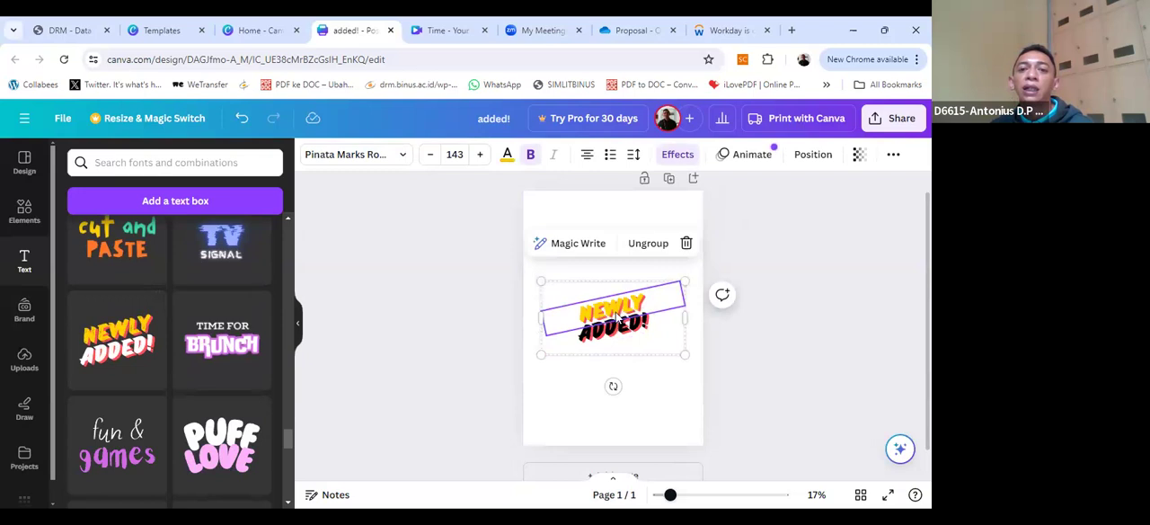
pyautogui.click(618, 327)
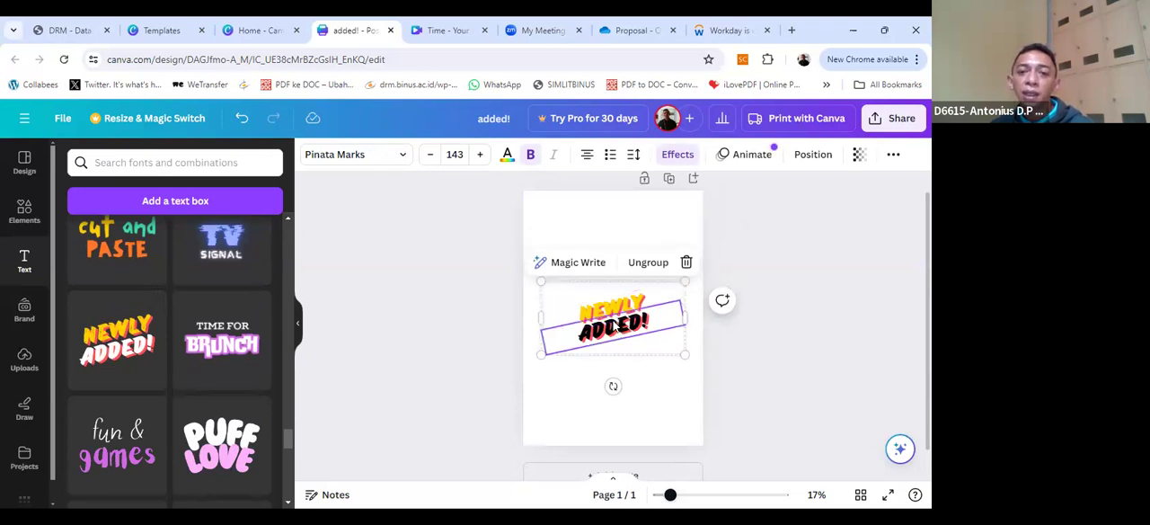
pyautogui.click(612, 304)
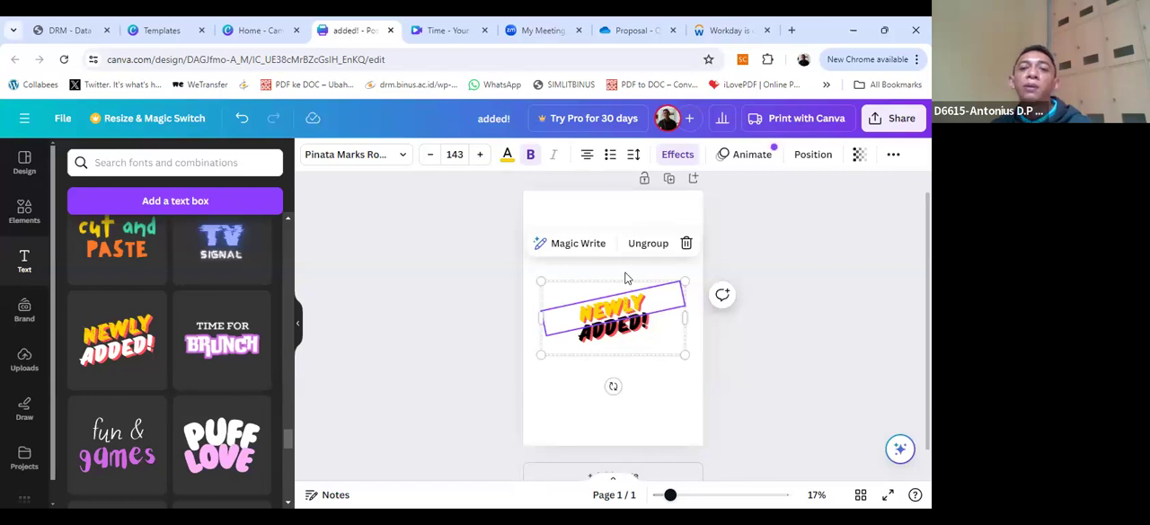
pyautogui.click(634, 338)
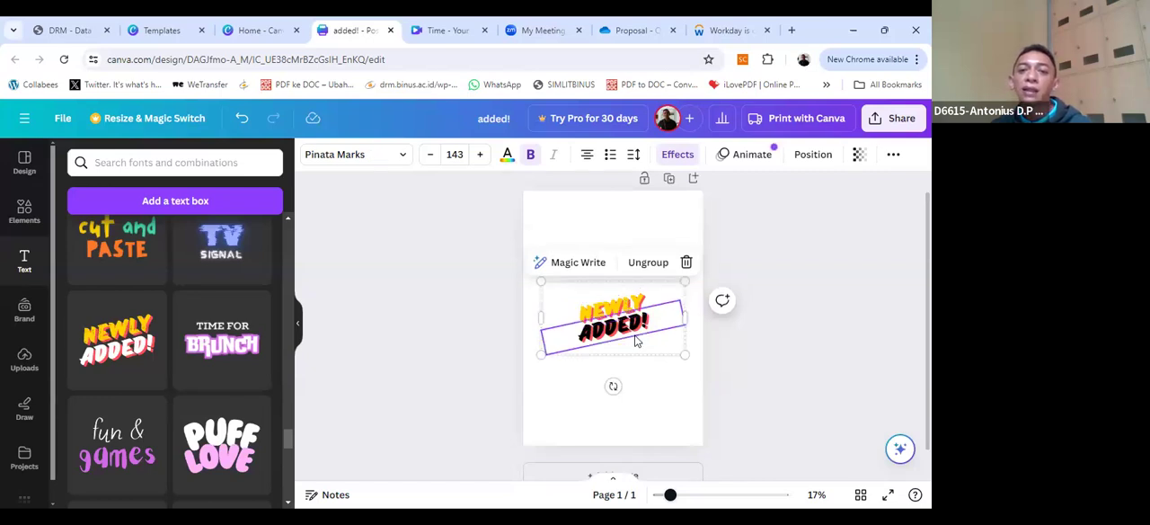
pyautogui.rightClick(634, 338)
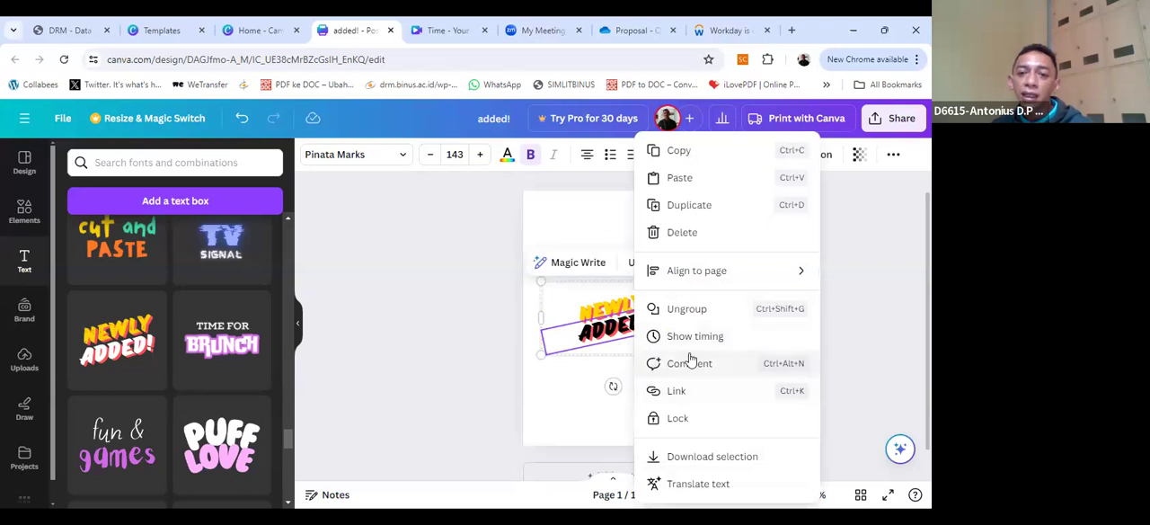
pyautogui.click(607, 318)
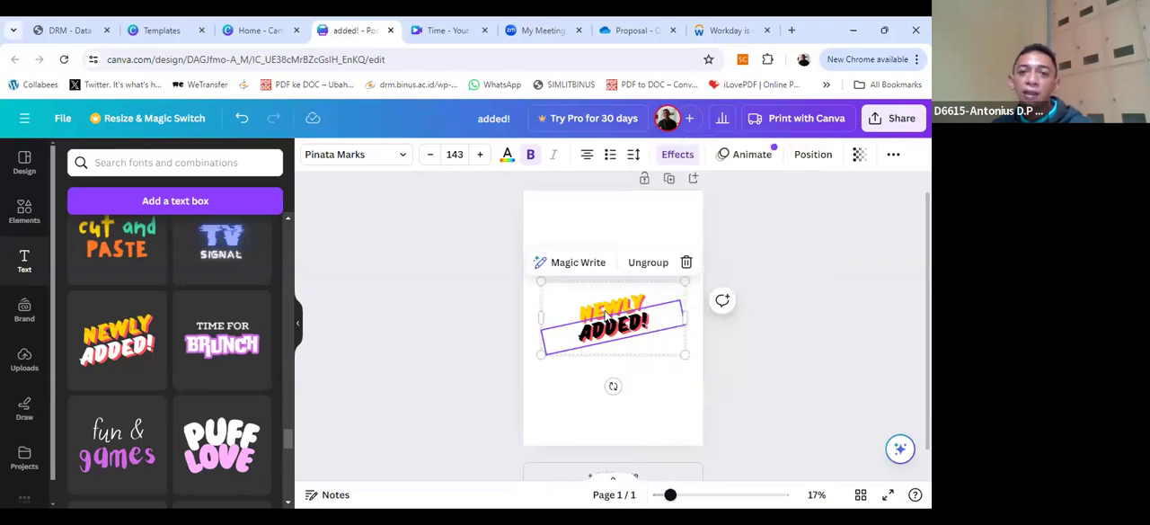
# Step: Move the "Newly Added!" text group up into the upper part of the poster
pyautogui.click(604, 300)
pyautogui.click(597, 269)
pyautogui.click(602, 289)
pyautogui.moveTo(620, 301); pyautogui.dragTo(615, 261)
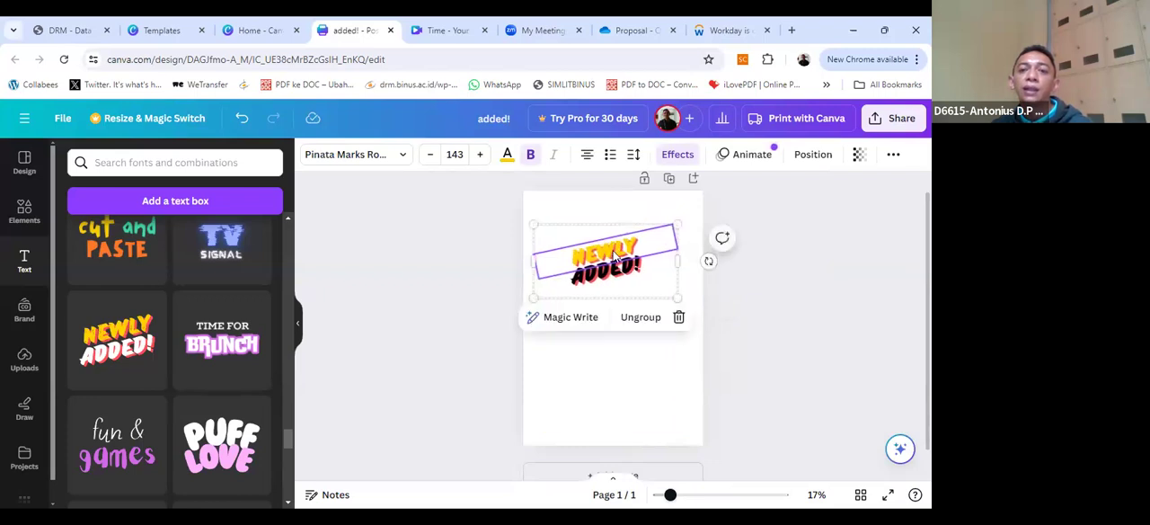
# Step: Replace the word "NEWLY" in the first line of the text group with "SELAMAT HARI"
pyautogui.doubleClick(615, 255)
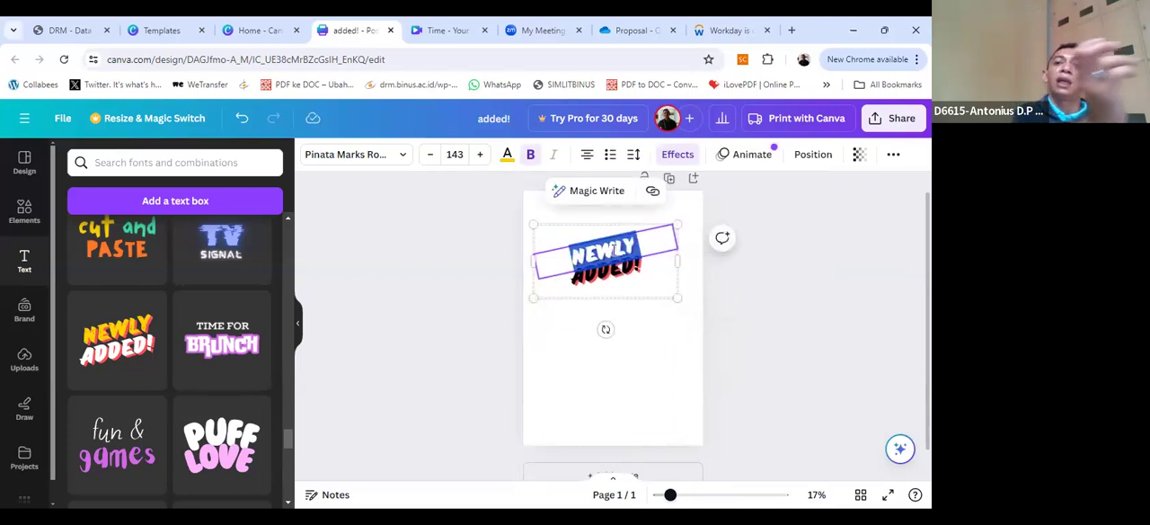
pyautogui.write('S')
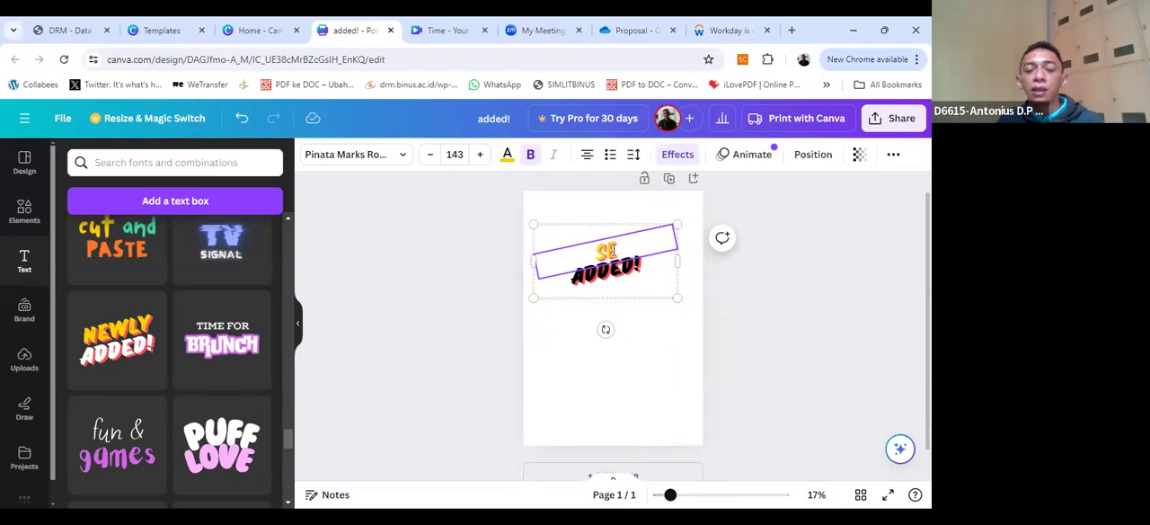
pyautogui.write('ELAMAT')
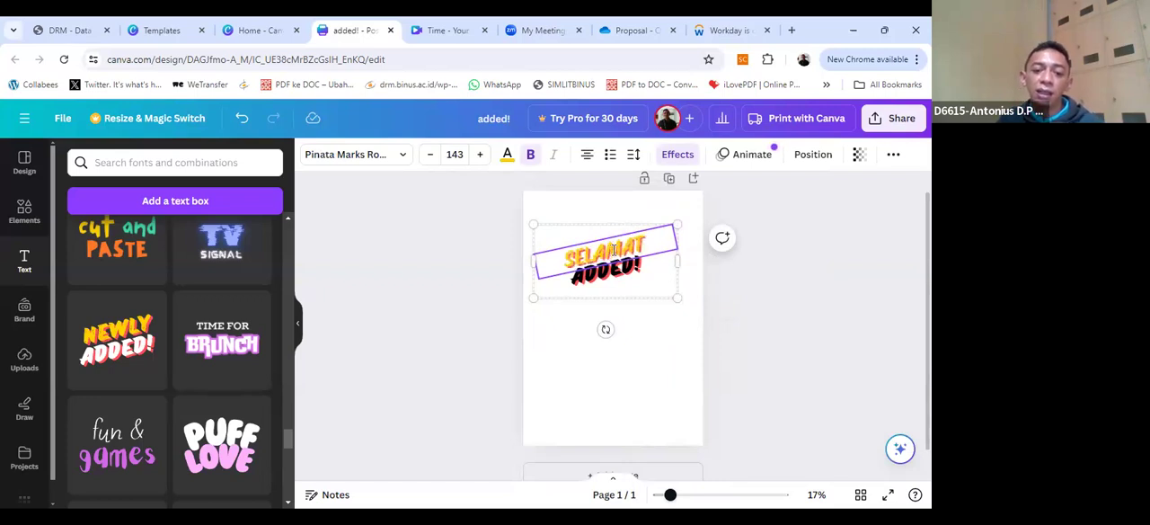
pyautogui.write(' HARI')
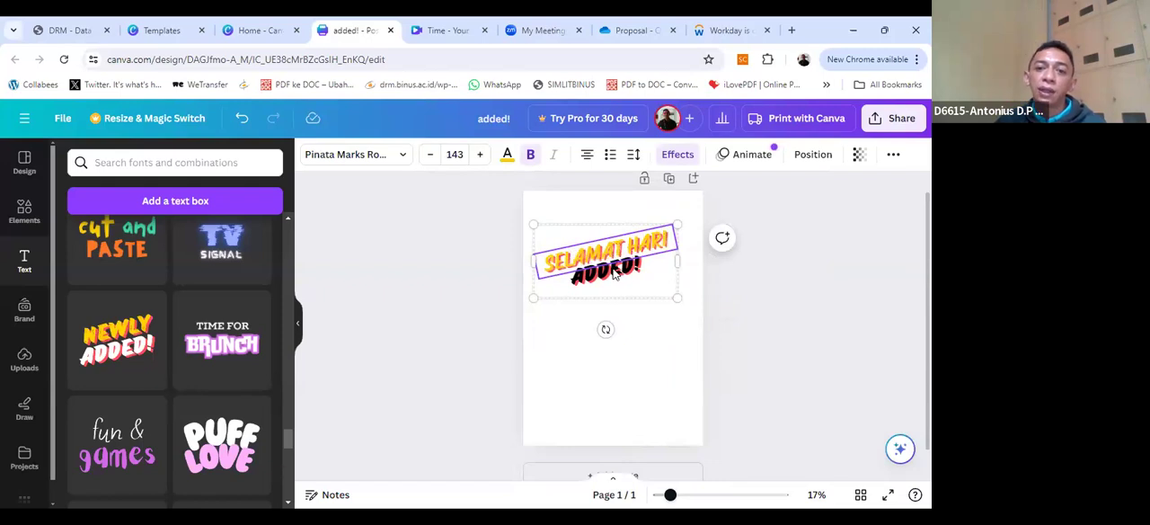
# Step: Replace "ADDED!" in the second line of the text group with "SUMPAH PEMUDA"
pyautogui.doubleClick(614, 273)
pyautogui.write('SUM')
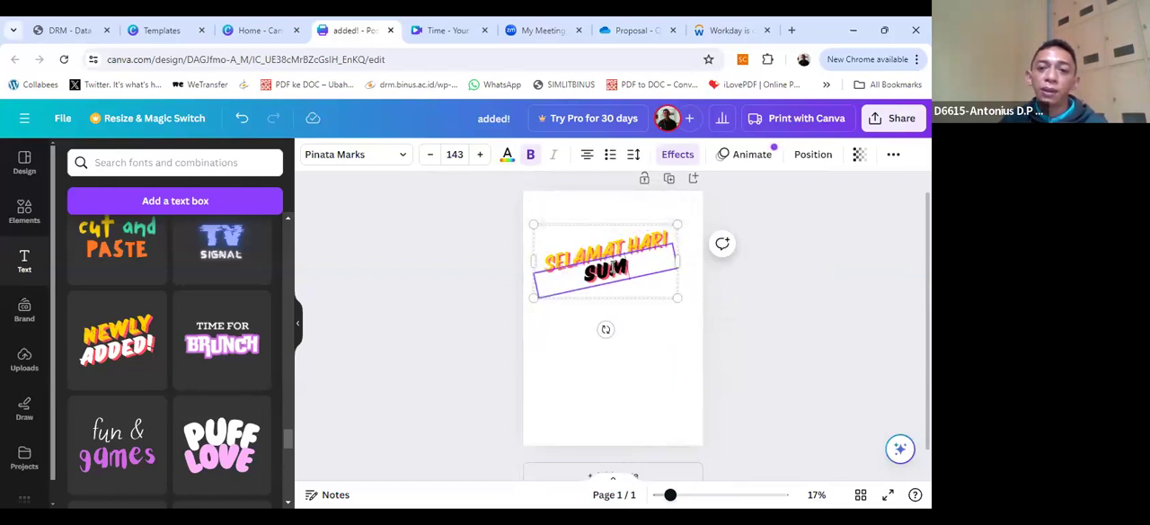
pyautogui.write('PAH PEMUDA')
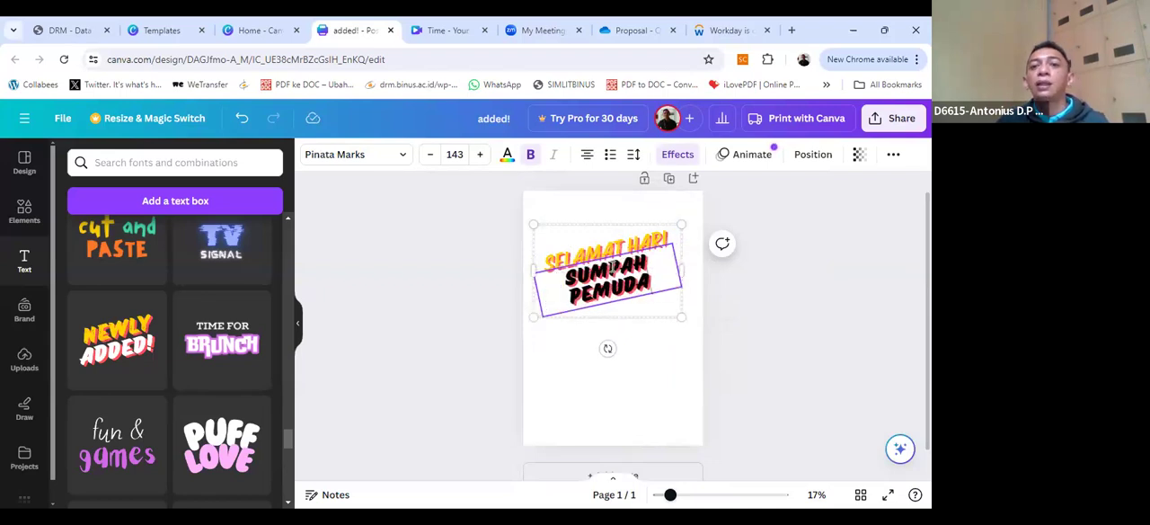
pyautogui.click(645, 357)
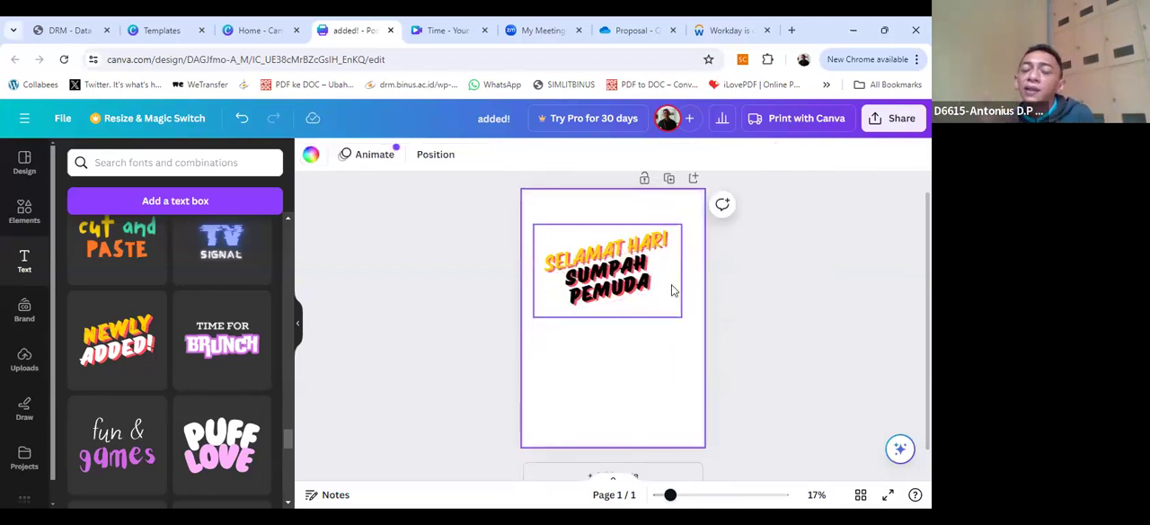
# Step: Rotate the "SELAMAT HARI SUMPAH PEMUDA" group slightly counterclockwise and shift it a little higher on the poster
pyautogui.click(583, 276)
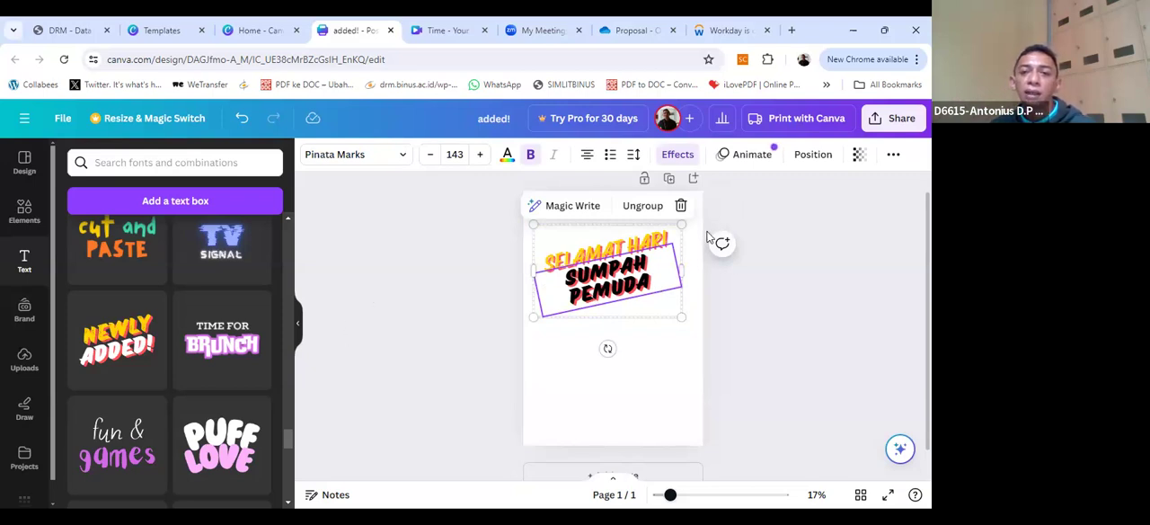
pyautogui.moveTo(592, 356)
pyautogui.mouseDown()
pyautogui.moveTo(557, 314)
pyautogui.moveTo(662, 322)
pyautogui.moveTo(656, 312)
pyautogui.moveTo(594, 341)
pyautogui.moveTo(575, 328)
pyautogui.moveTo(608, 329)
pyautogui.moveTo(609, 345)
pyautogui.mouseUp()
pyautogui.moveTo(619, 277); pyautogui.dragTo(620, 260)
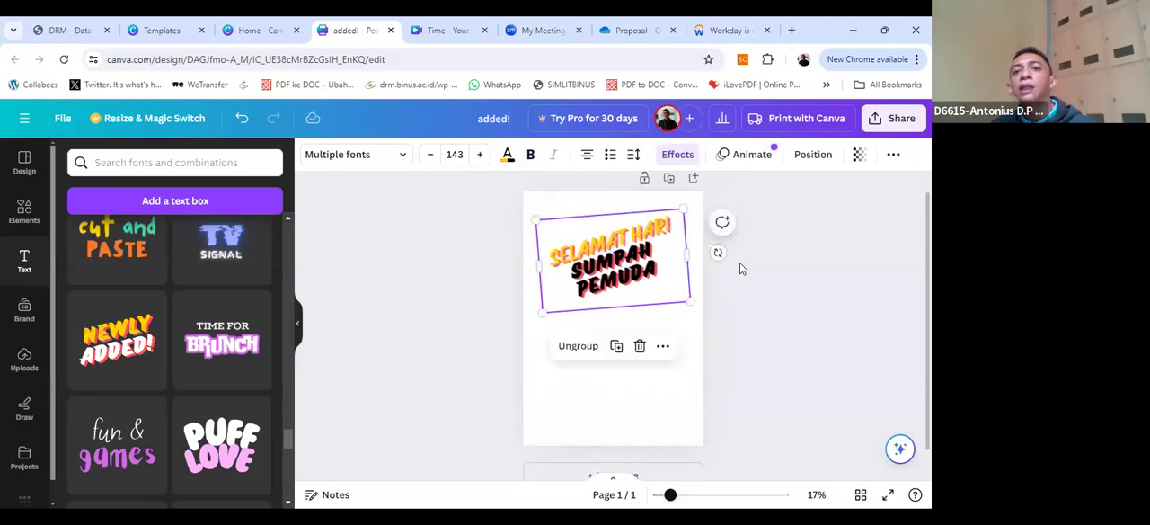
pyautogui.click(747, 279)
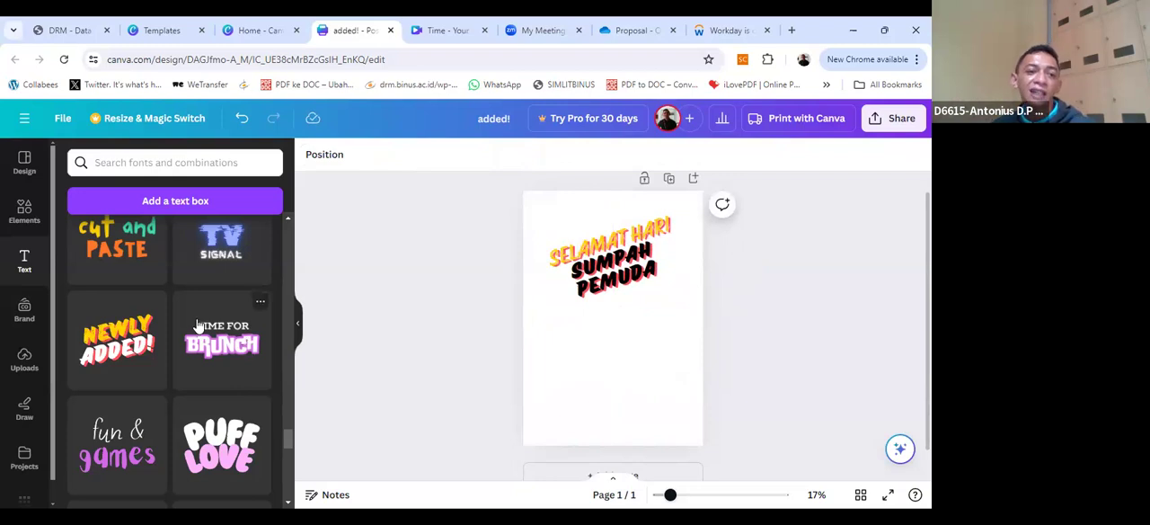
# Step: Browse back through the font combinations and add the orange "Brimston Co." design to the poster
pyautogui.scroll(5, 197, 320)
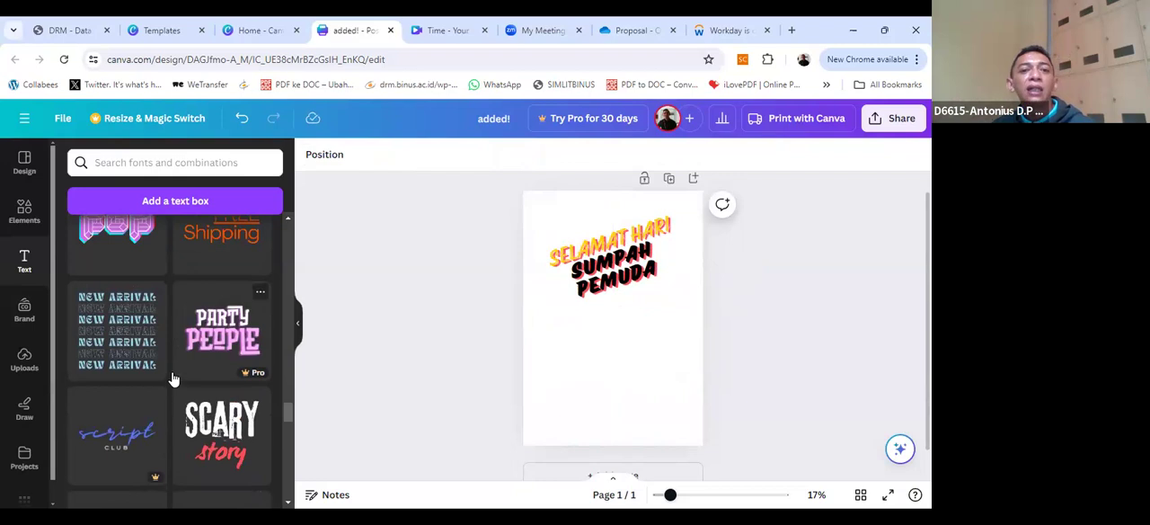
pyautogui.scroll(10, 174, 378)
pyautogui.scroll(8, 175, 372)
pyautogui.scroll(10, 171, 369)
pyautogui.scroll(10, 170, 350)
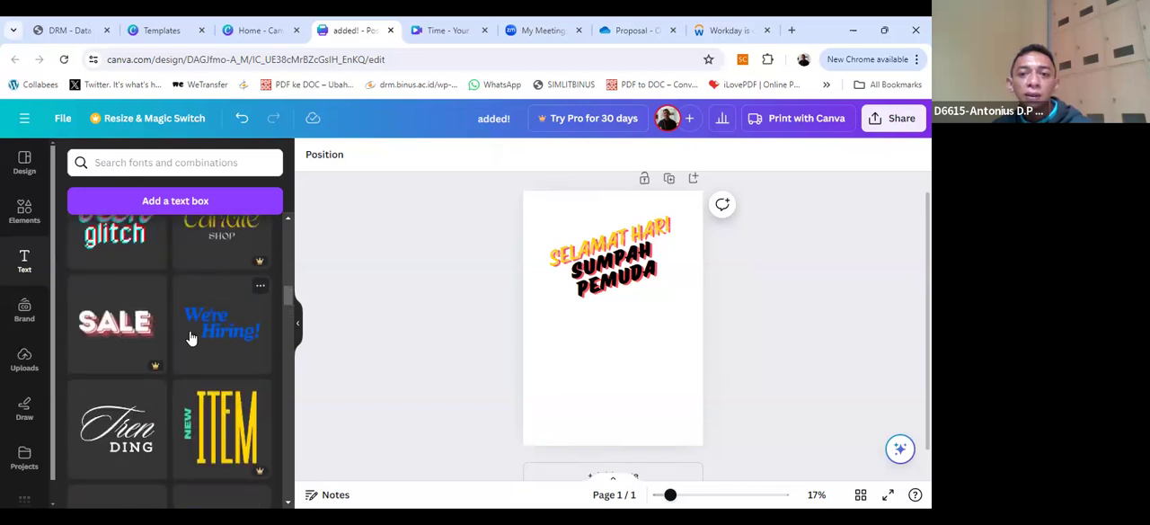
pyautogui.click(634, 265)
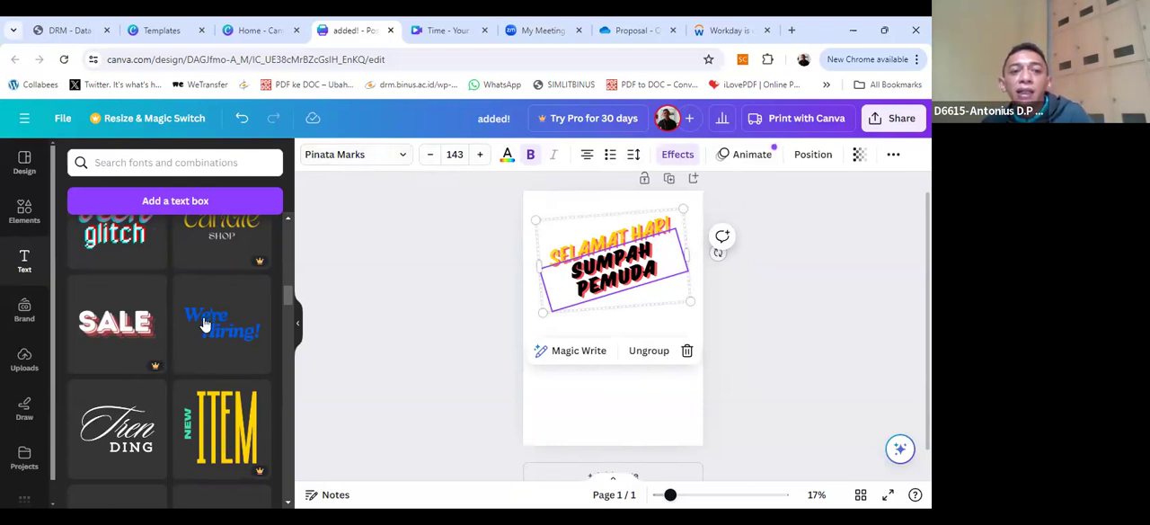
pyautogui.scroll(3, 205, 322)
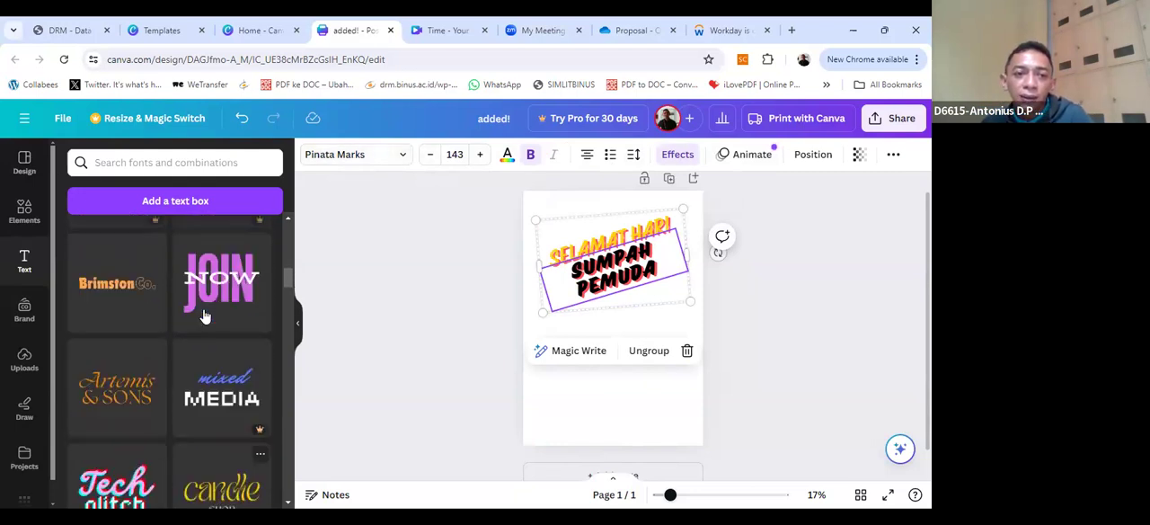
pyautogui.scroll(5, 205, 317)
pyautogui.scroll(5, 205, 316)
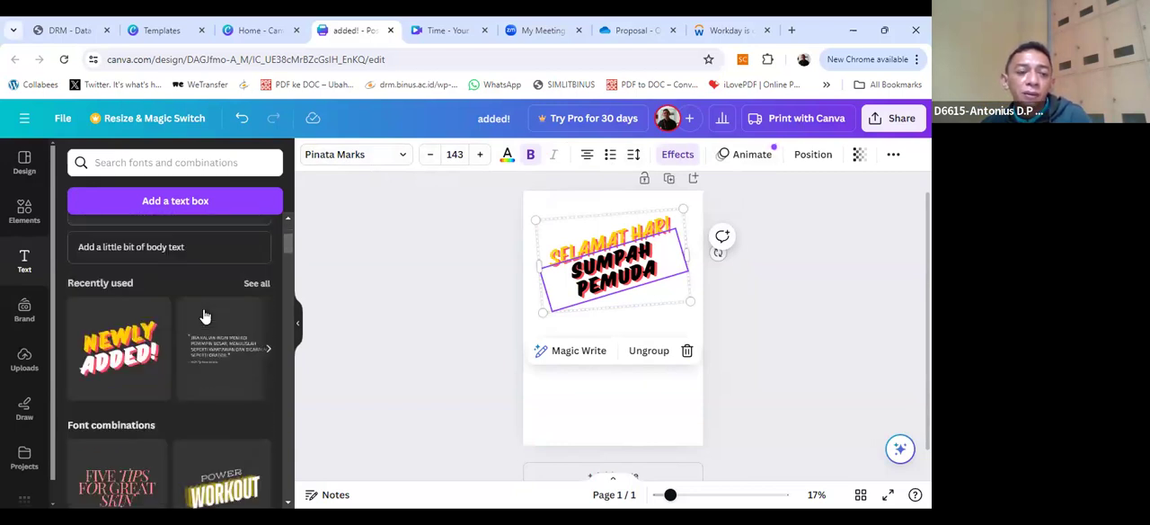
pyautogui.scroll(-5, 205, 316)
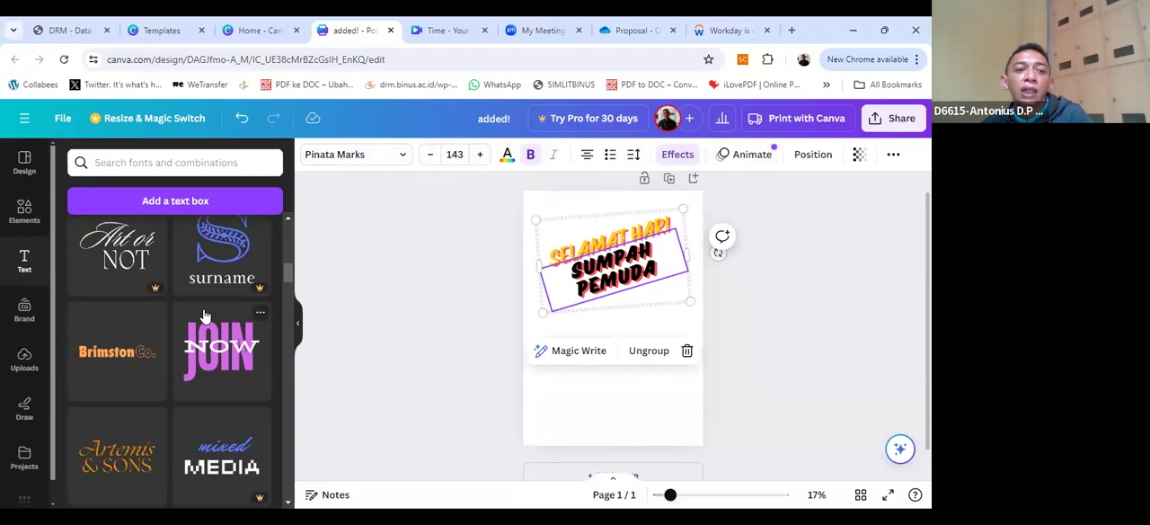
pyautogui.click(141, 358)
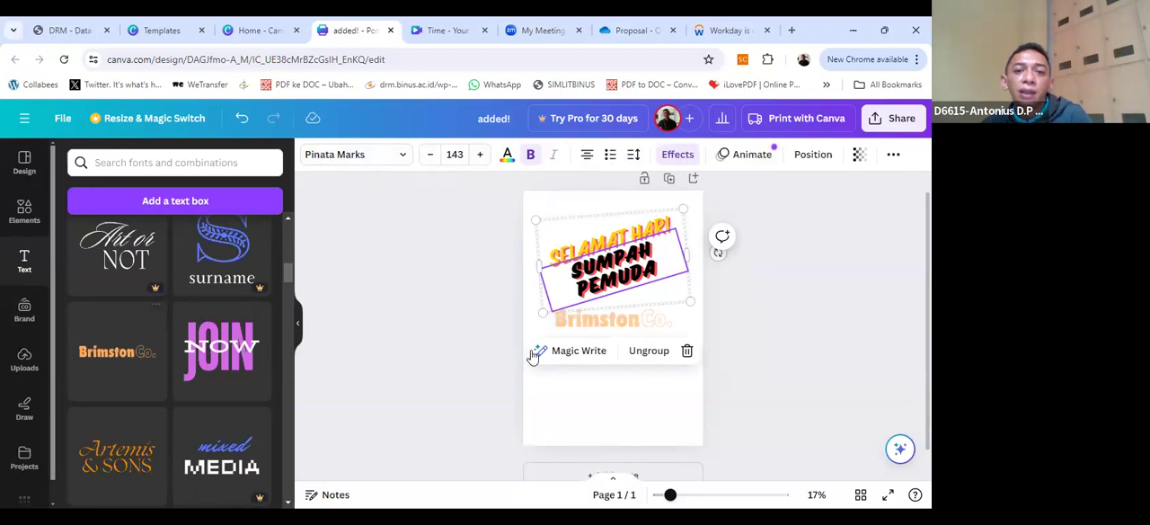
# Step: Replace the word "Brimston" in the newly added text design with "28 Oktober 2024"
pyautogui.click(620, 344)
pyautogui.click(625, 321)
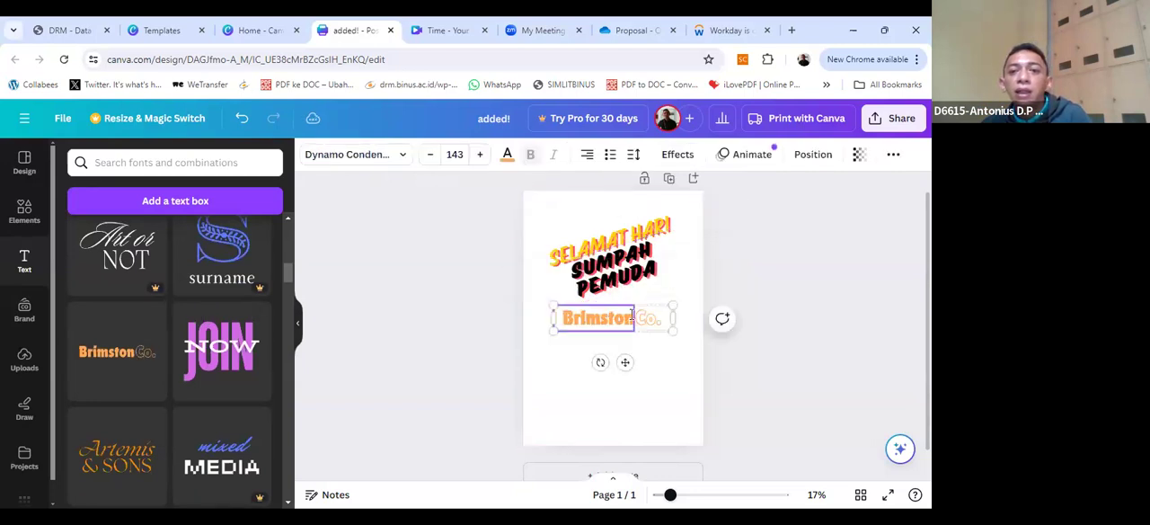
pyautogui.moveTo(568, 318); pyautogui.dragTo(632, 327)
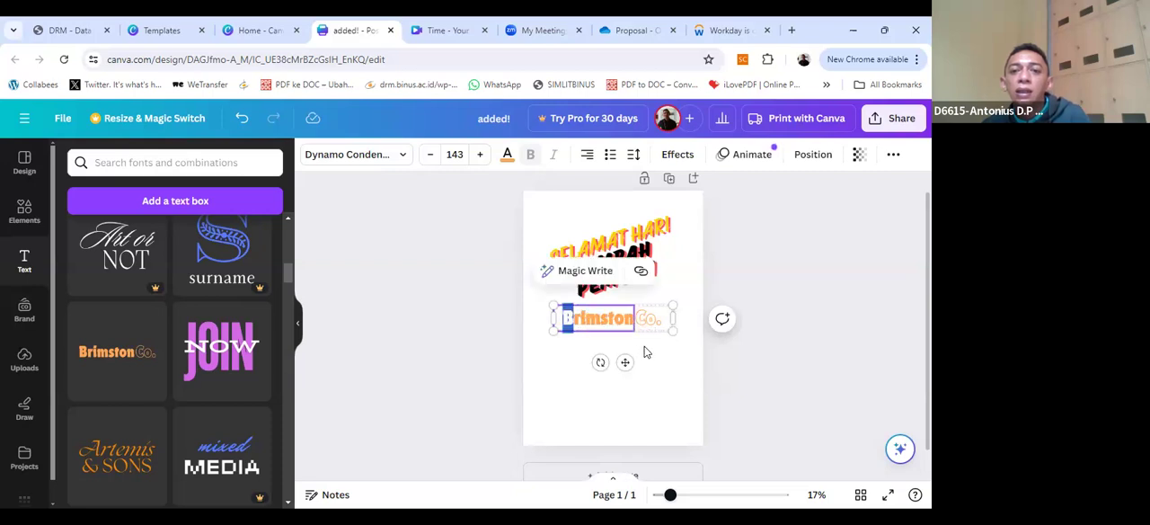
pyautogui.click(627, 325)
pyautogui.doubleClick(598, 316)
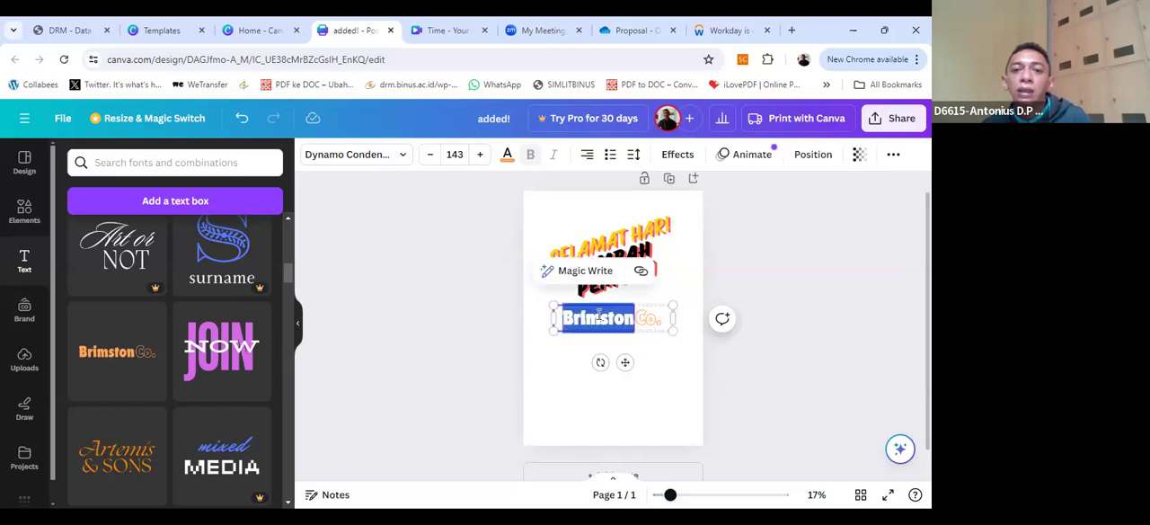
pyautogui.write('28 Oktober 2024')
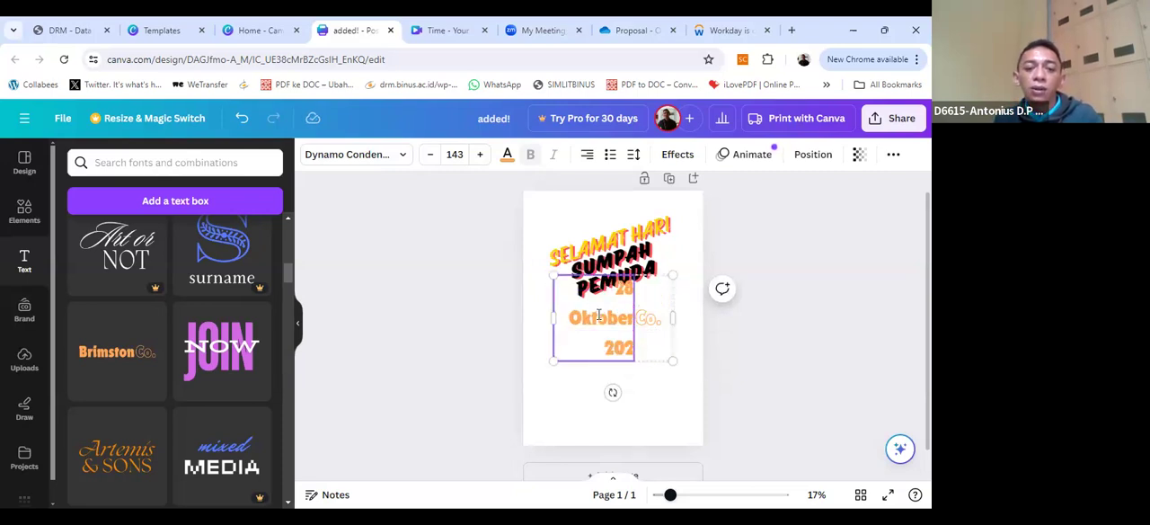
# Step: Delete the outlined "Co." text from the date design and widen the date's text box so it fits on one line
pyautogui.click(652, 332)
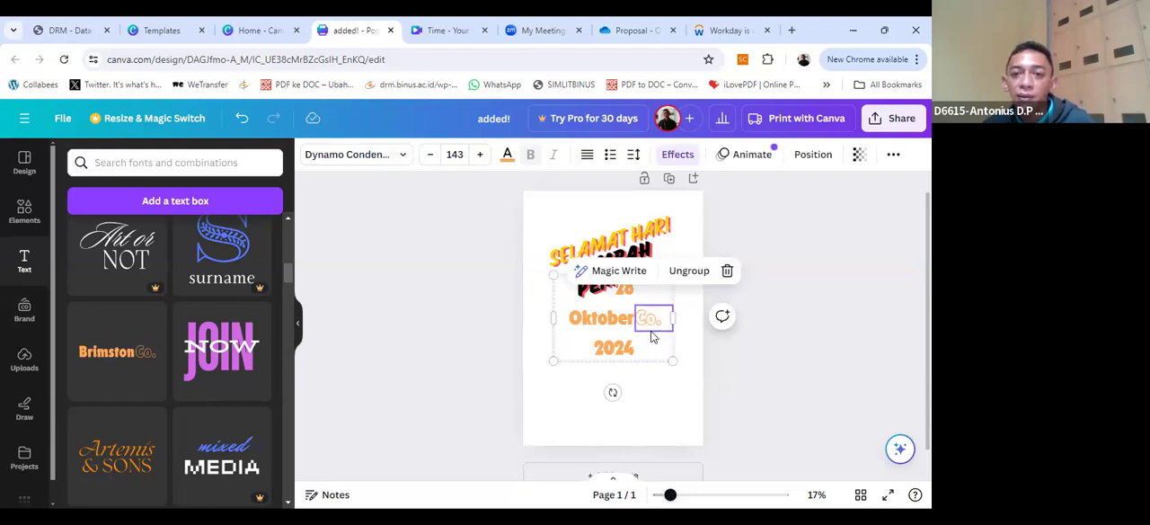
pyautogui.click(727, 271)
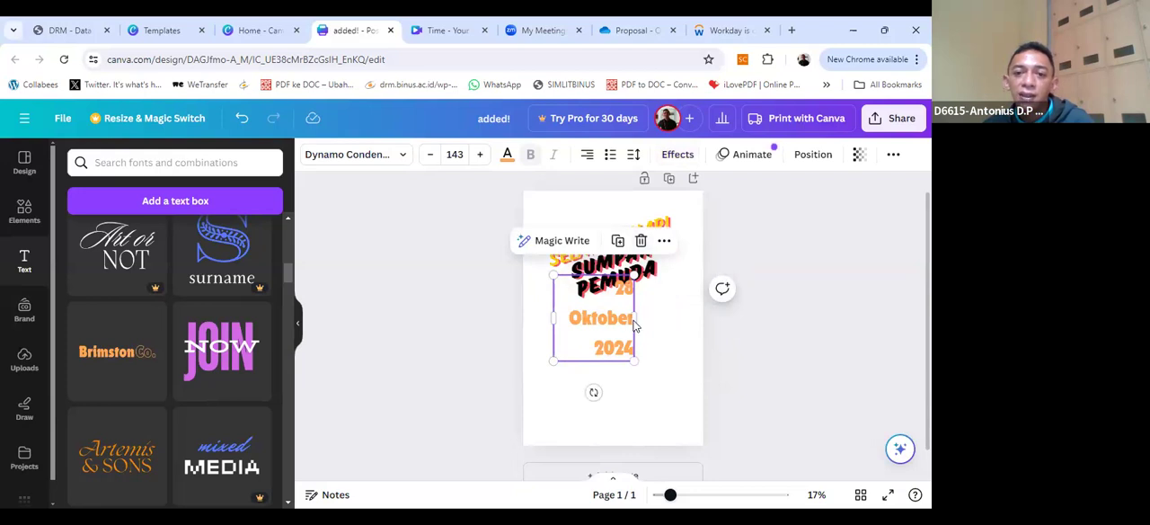
pyautogui.moveTo(635, 317)
pyautogui.mouseDown()
pyautogui.moveTo(698, 324)
pyautogui.moveTo(708, 313)
pyautogui.moveTo(646, 299)
pyautogui.moveTo(653, 311)
pyautogui.mouseUp()
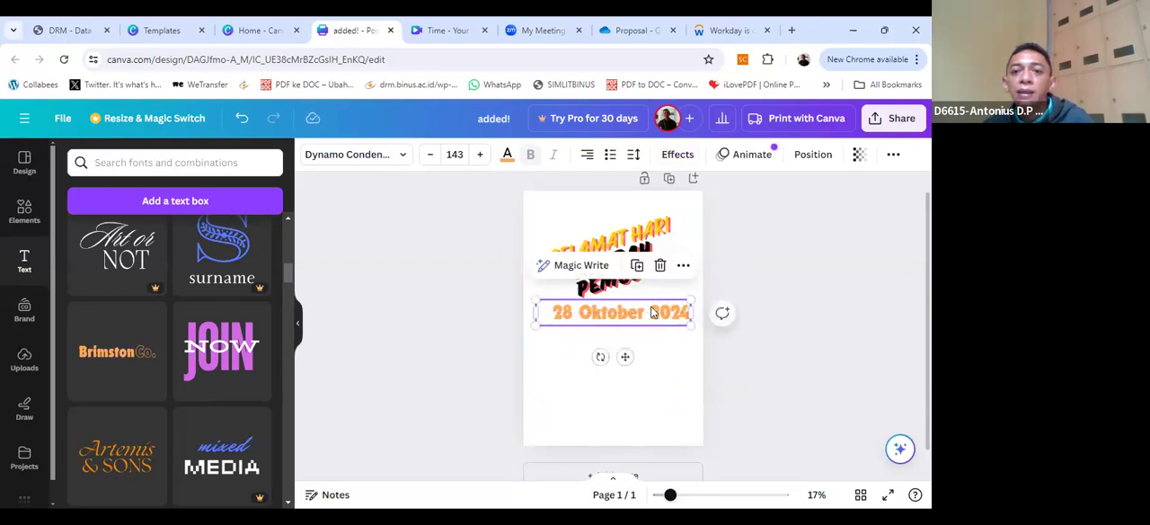
# Step: Set the font size of the whole "28 Oktober 2024" text to 96
pyautogui.doubleClick(653, 311)
pyautogui.hotkey('ctrl', 'a')
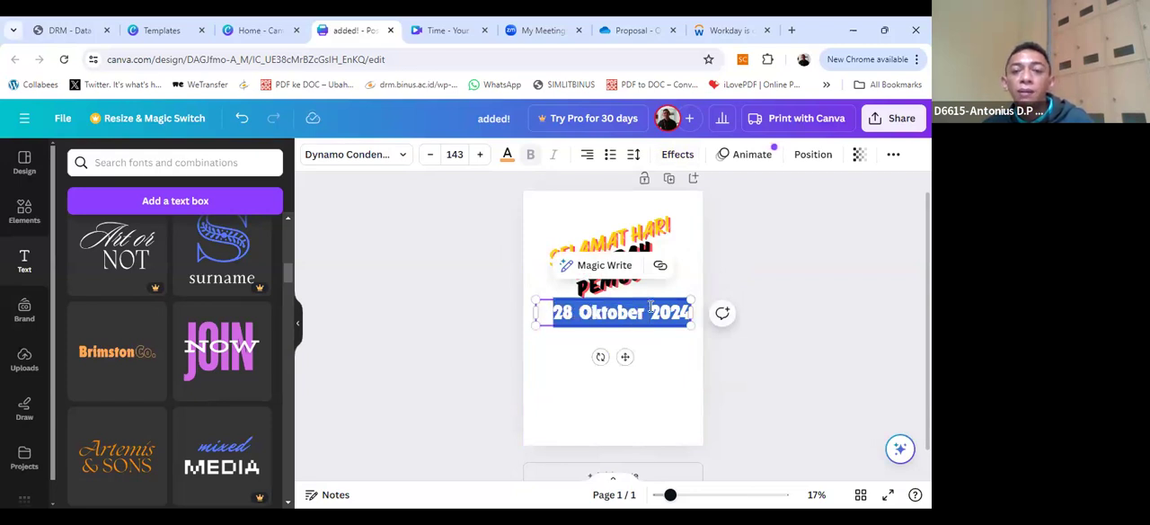
pyautogui.click(431, 155)
pyautogui.click(430, 155)
pyautogui.click(430, 154)
pyautogui.click(430, 155)
pyautogui.click(430, 154)
pyautogui.click(430, 154)
pyautogui.click(430, 154)
pyautogui.click(430, 154)
pyautogui.click(430, 155)
pyautogui.click(430, 155)
pyautogui.click(430, 154)
pyautogui.click(430, 155)
pyautogui.click(430, 154)
pyautogui.click(430, 154)
pyautogui.click(431, 154)
pyautogui.click(431, 154)
pyautogui.click(430, 155)
pyautogui.click(430, 155)
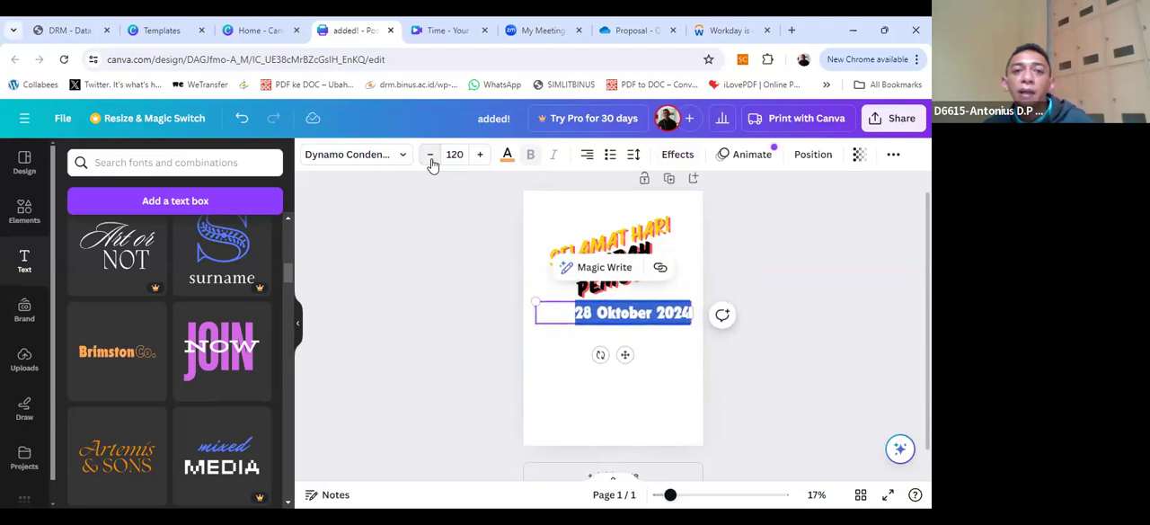
pyautogui.click(454, 155)
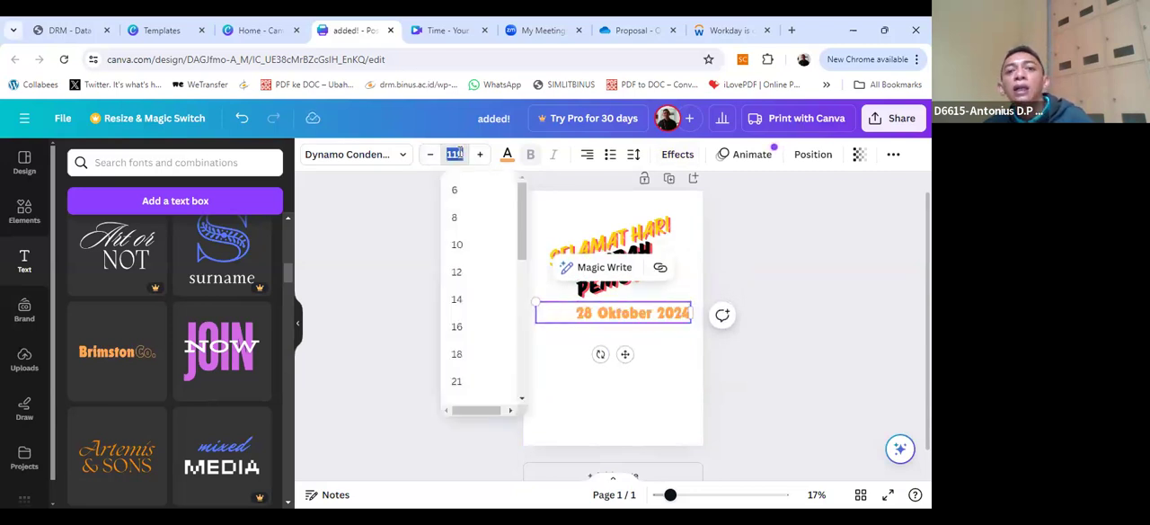
pyautogui.scroll(-5, 485, 282)
pyautogui.scroll(3, 463, 281)
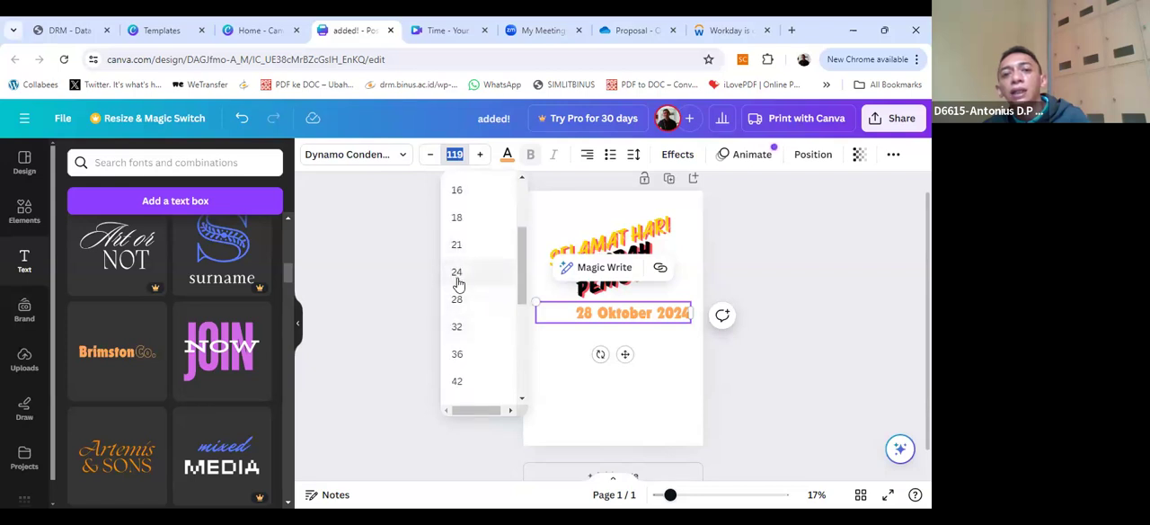
pyautogui.click(458, 328)
pyautogui.click(455, 155)
pyautogui.scroll(-3, 476, 270)
pyautogui.click(462, 307)
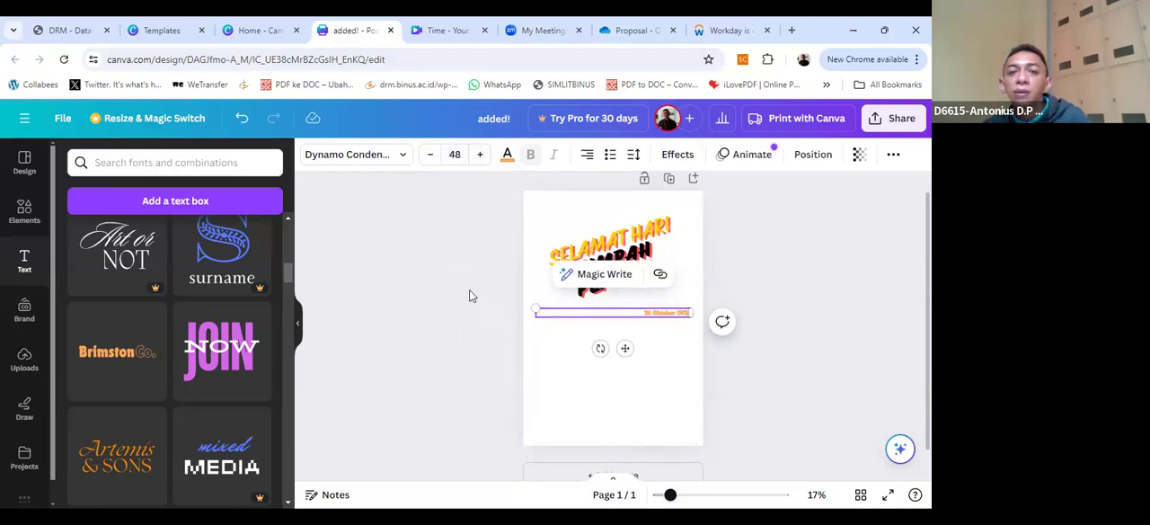
pyautogui.click(453, 155)
pyautogui.scroll(-5, 477, 310)
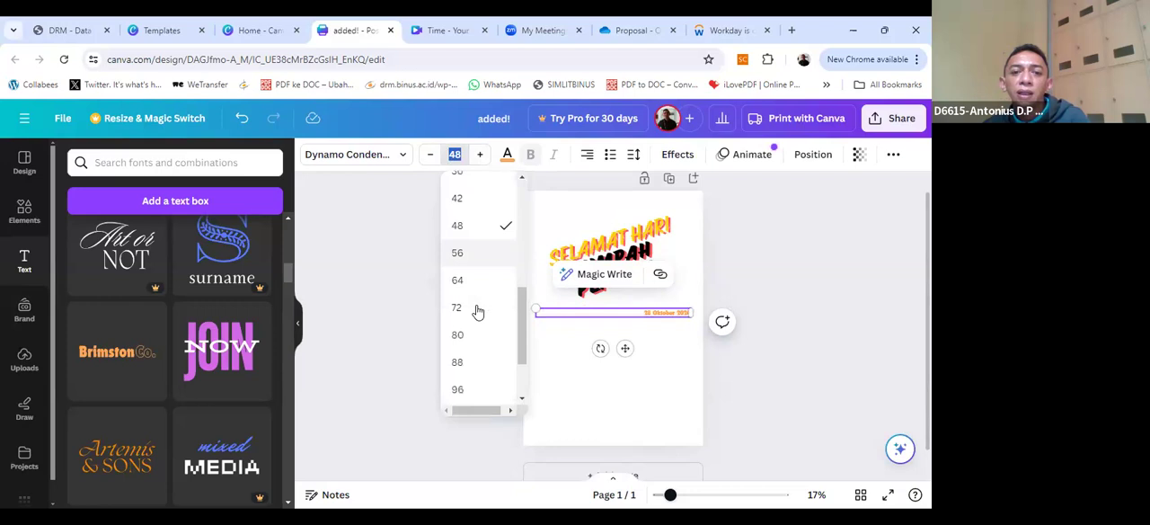
pyautogui.click(458, 322)
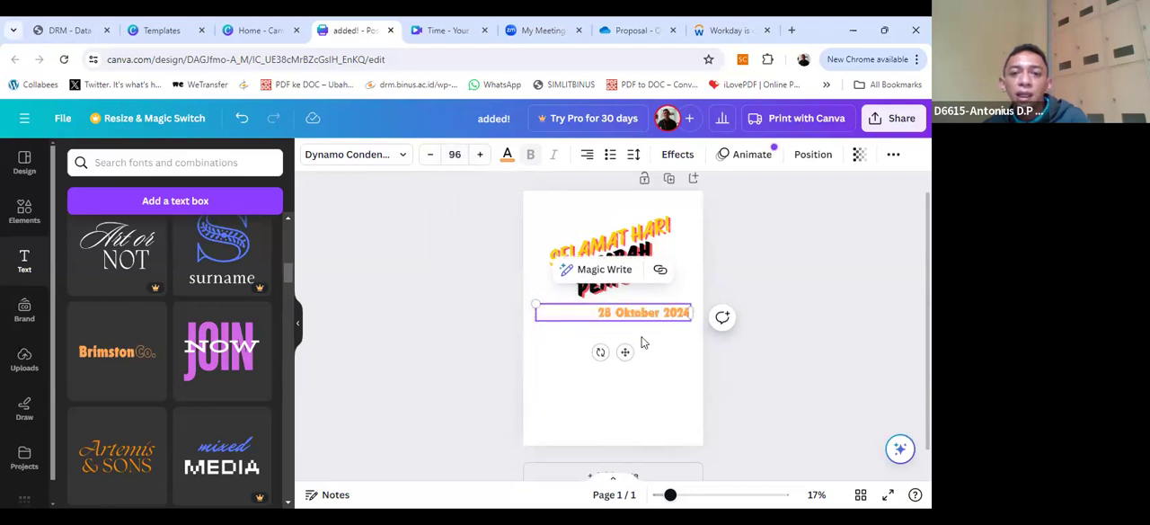
# Step: Left-align the date text and look at its letter and line spacing options
pyautogui.tripleClick(642, 314)
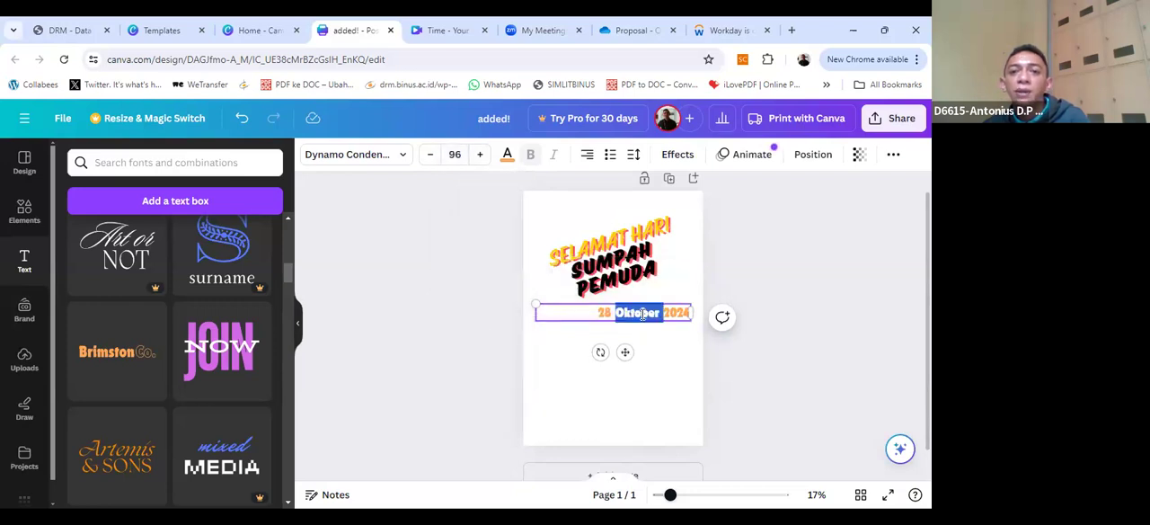
pyautogui.click(586, 156)
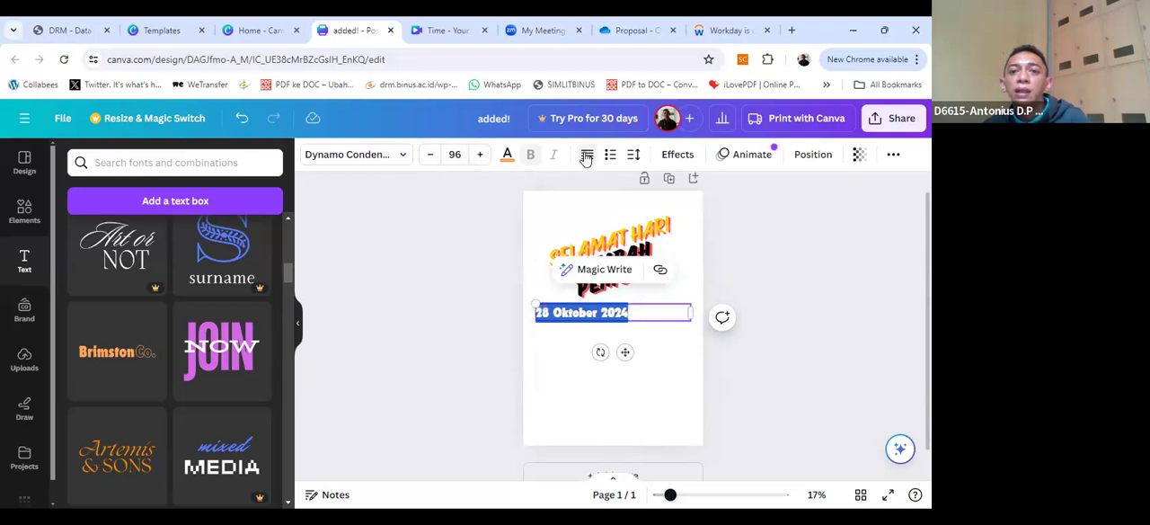
pyautogui.click(633, 156)
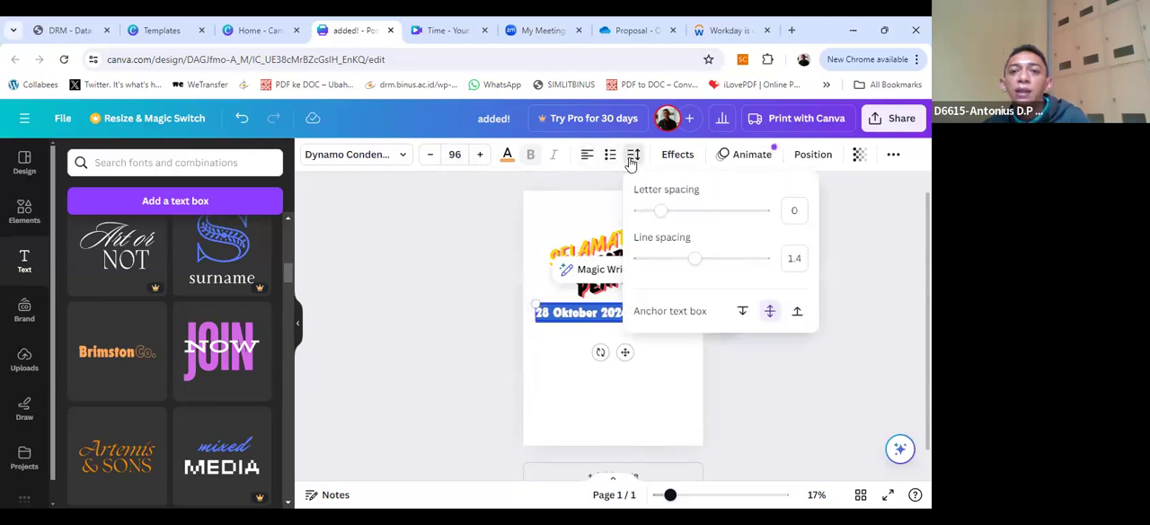
pyautogui.click(681, 378)
# Step: Narrow the date's text box to fit its text and position it slightly lower, roughly centred beneath the greeting
pyautogui.click(618, 320)
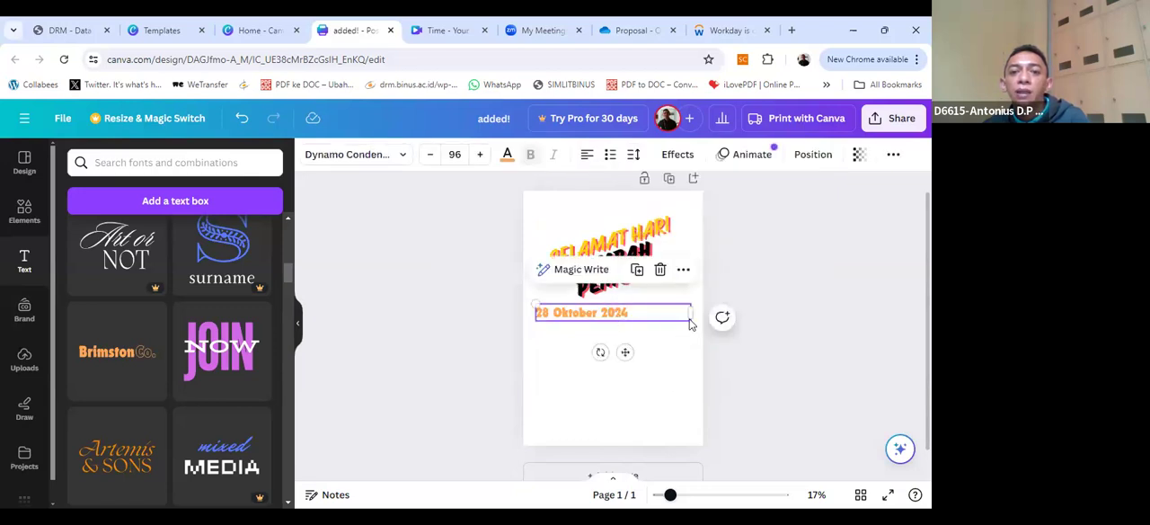
pyautogui.moveTo(689, 311); pyautogui.dragTo(652, 325)
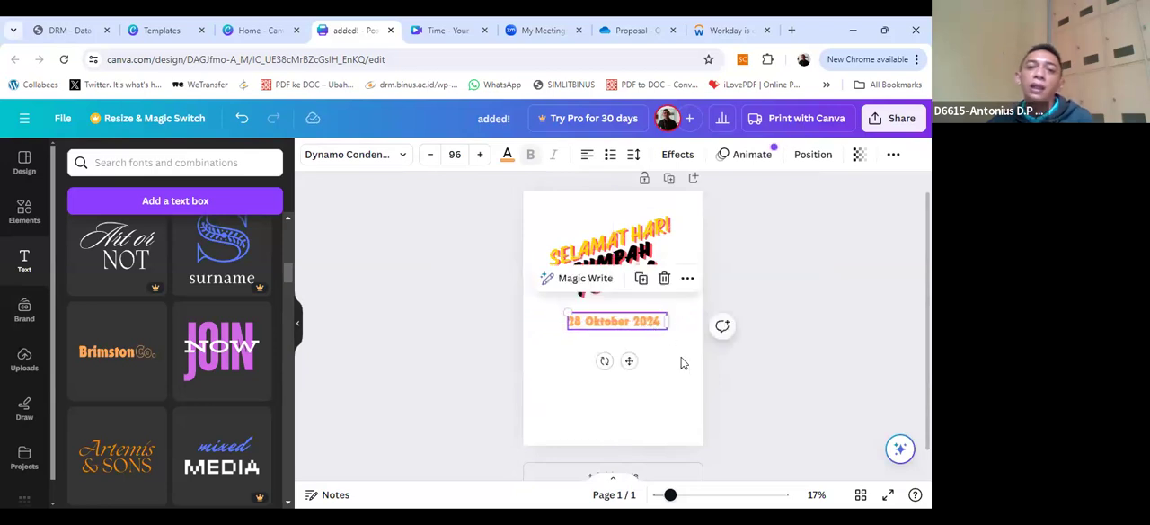
pyautogui.click(693, 360)
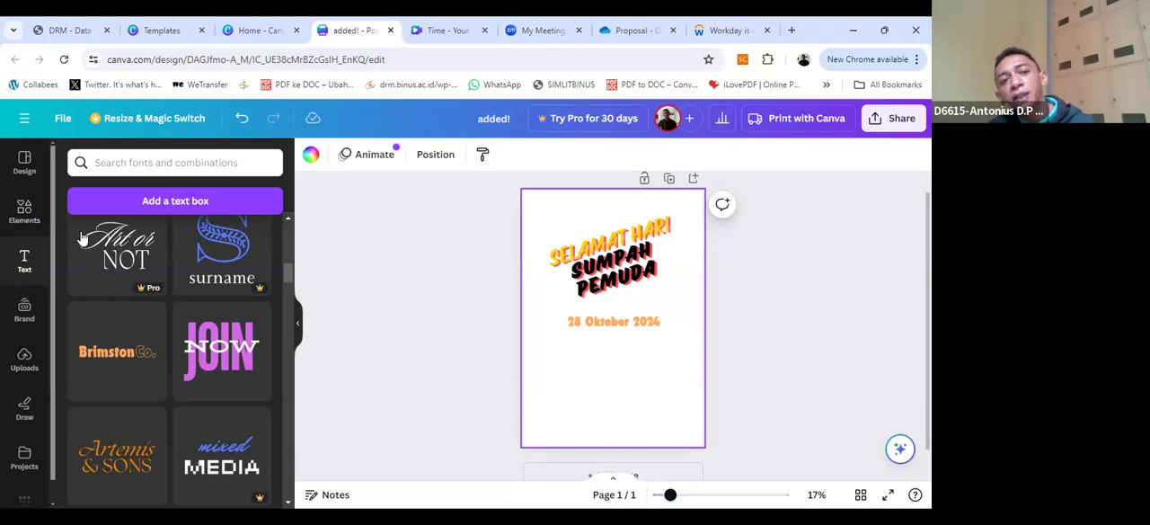
# Step: Search the elements library for "hand" and show all matching graphics
pyautogui.click(23, 215)
pyautogui.click(120, 164)
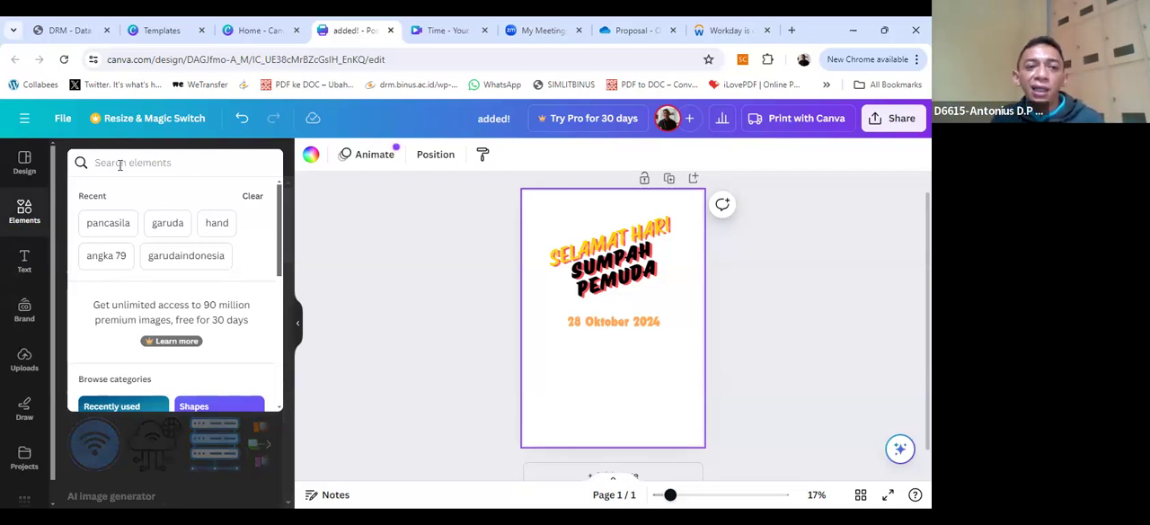
pyautogui.write('hand')
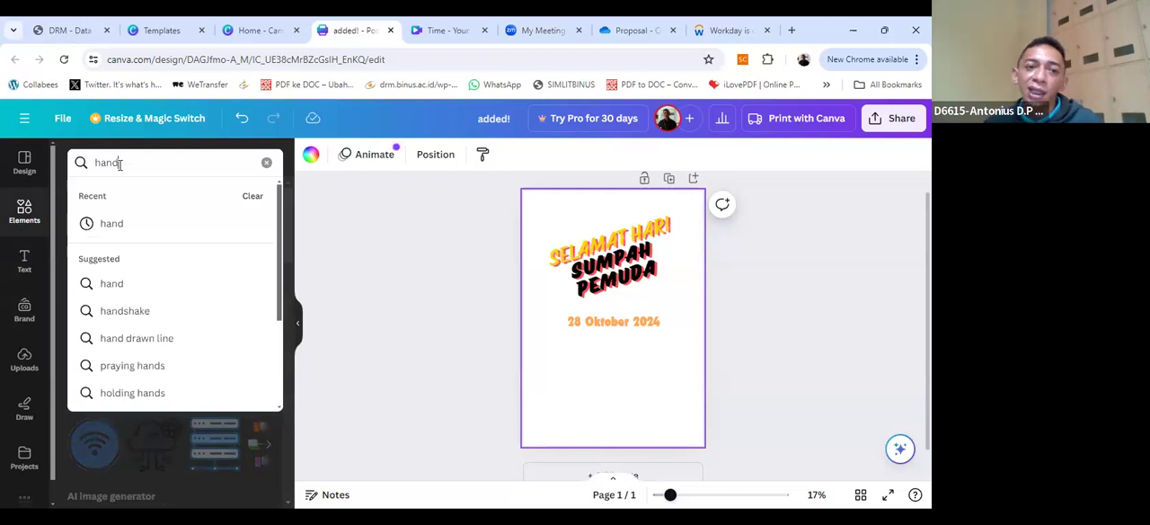
pyautogui.click(113, 284)
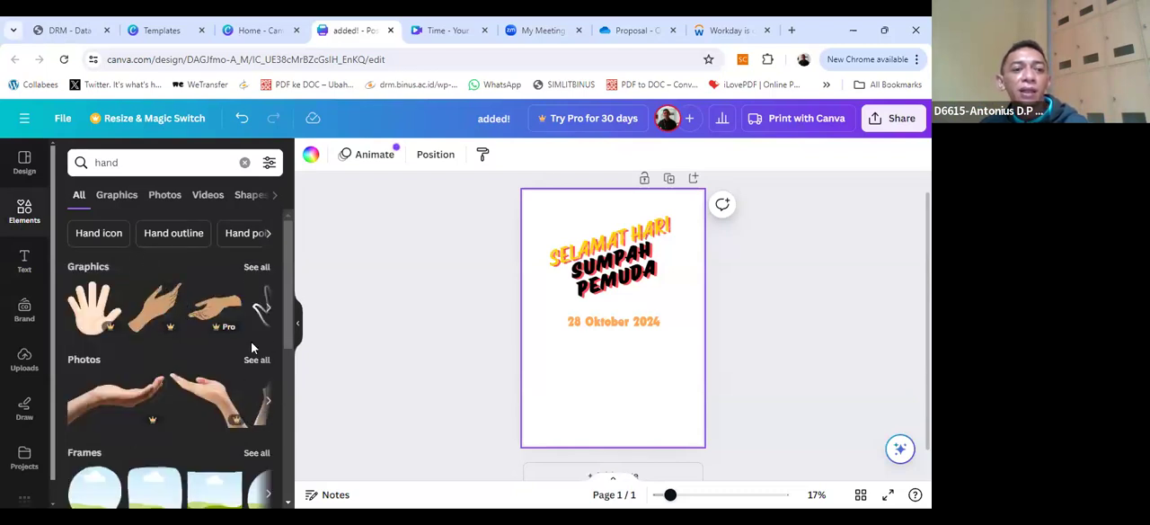
pyautogui.click(257, 268)
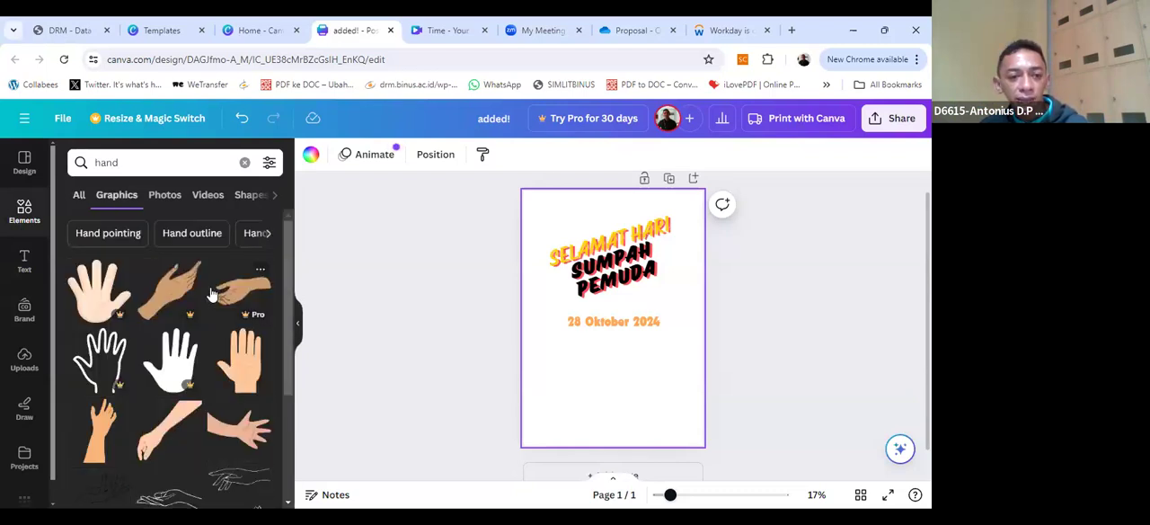
# Step: Add the light-brown raised hand and forearm graphic to the lower half of the poster and shrink it slightly
pyautogui.scroll(-3, 220, 305)
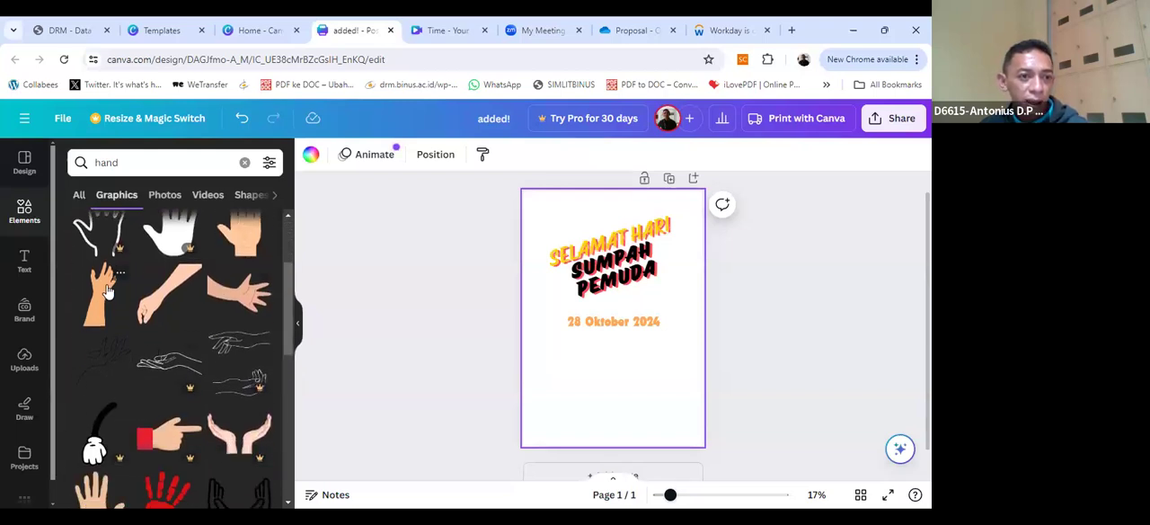
pyautogui.scroll(-5, 109, 300)
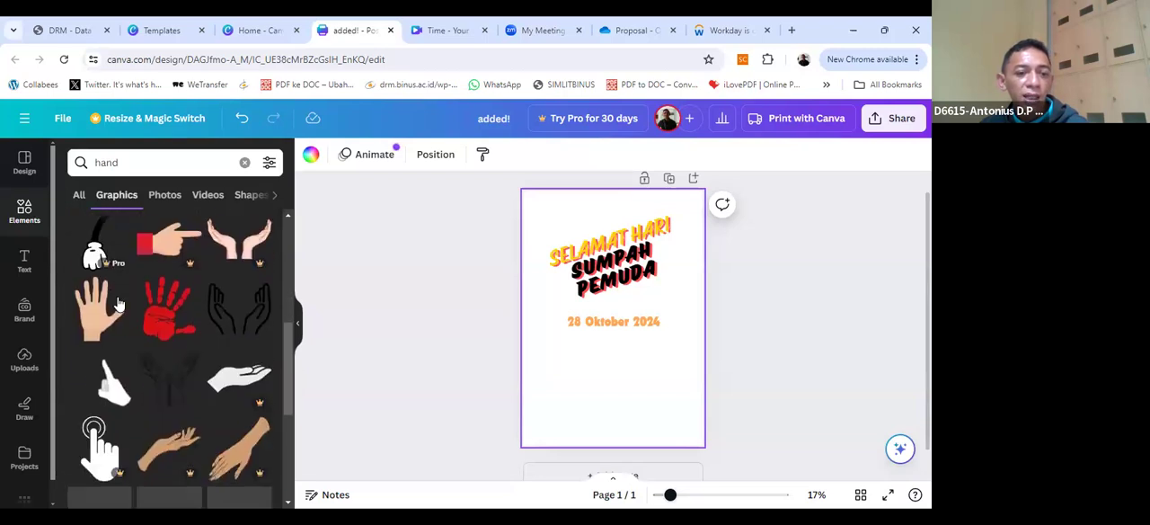
pyautogui.scroll(-1, 117, 304)
pyautogui.scroll(5, 121, 303)
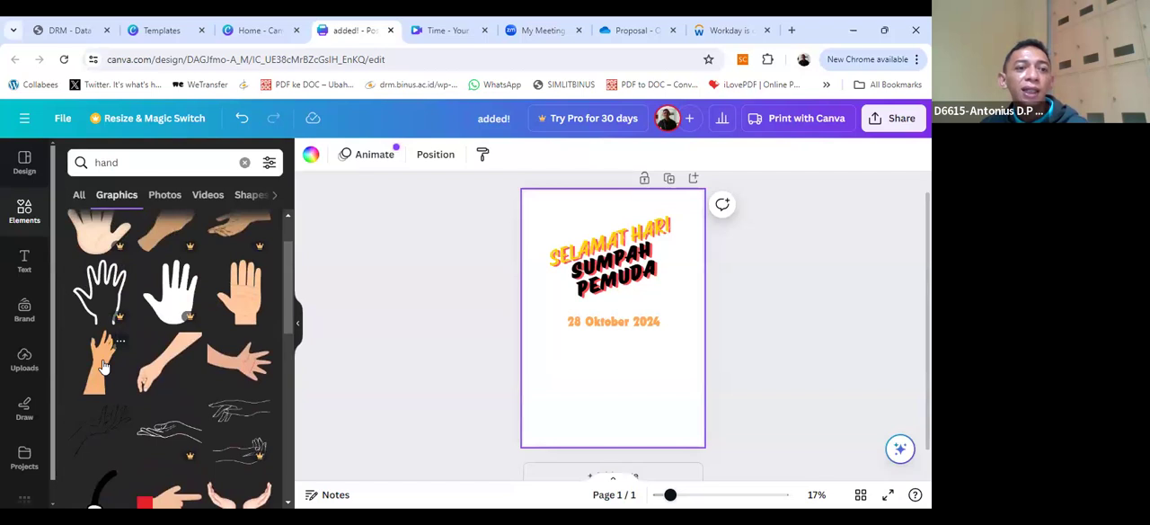
pyautogui.moveTo(606, 361); pyautogui.dragTo(594, 420)
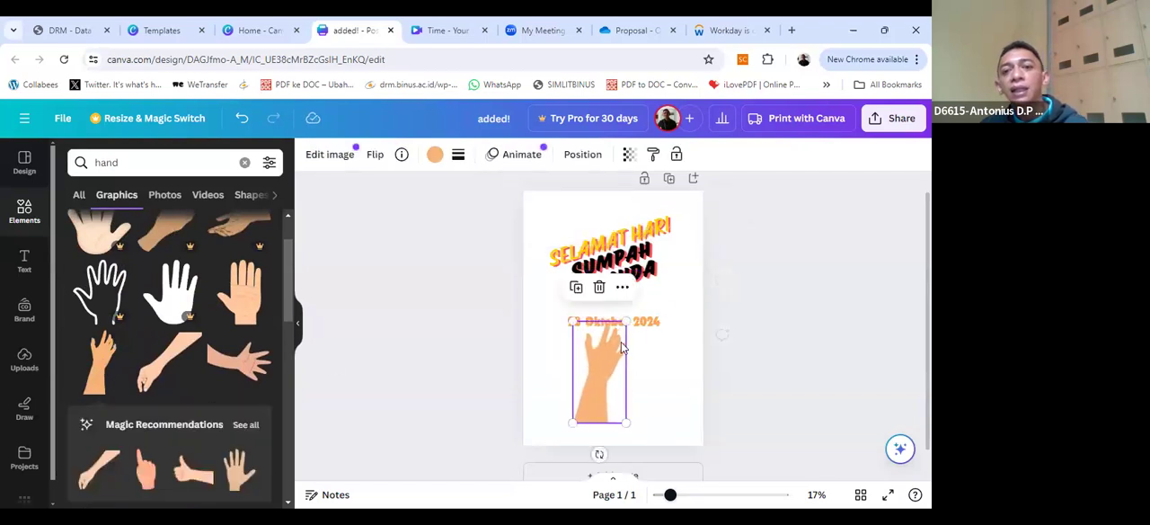
pyautogui.moveTo(626, 323); pyautogui.dragTo(613, 345)
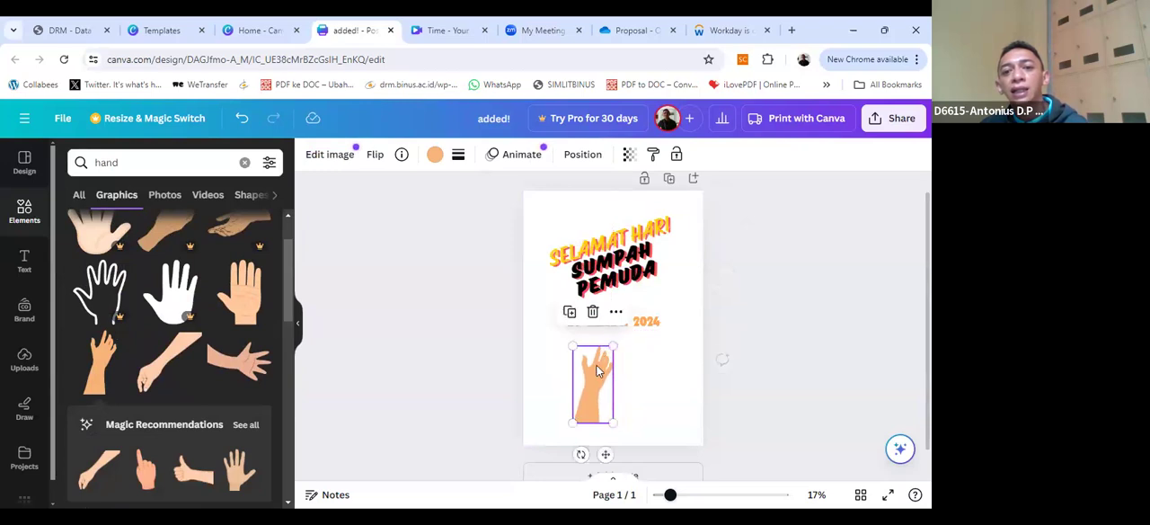
# Step: Move the date to the poster's bottom and shift the hand up and slightly left, just below the greeting
pyautogui.click(652, 320)
pyautogui.moveTo(650, 329); pyautogui.dragTo(644, 442)
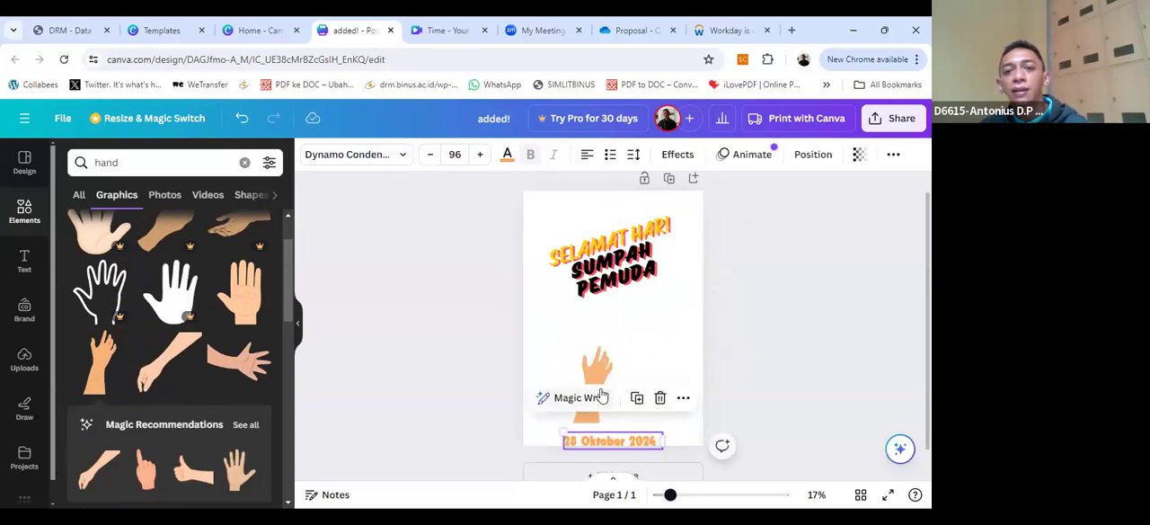
pyautogui.click(593, 386)
pyautogui.moveTo(593, 387); pyautogui.dragTo(584, 352)
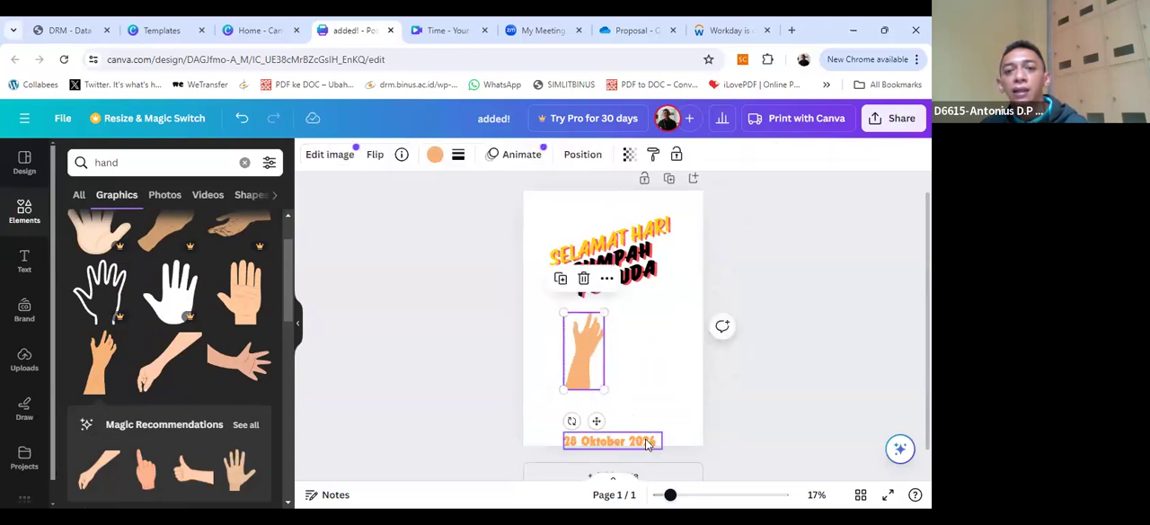
pyautogui.click(643, 439)
pyautogui.moveTo(643, 439); pyautogui.dragTo(643, 425)
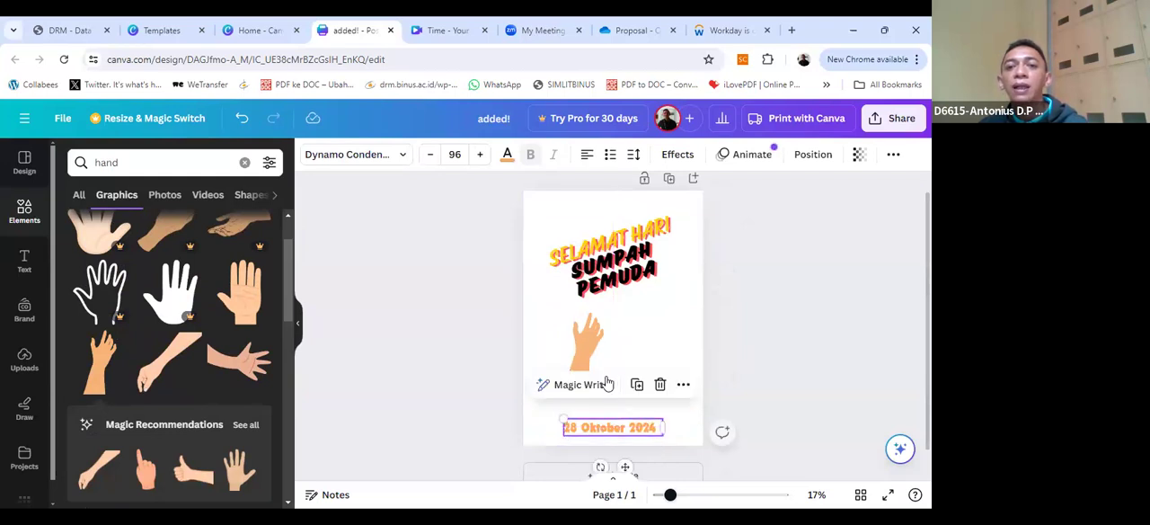
pyautogui.click(629, 340)
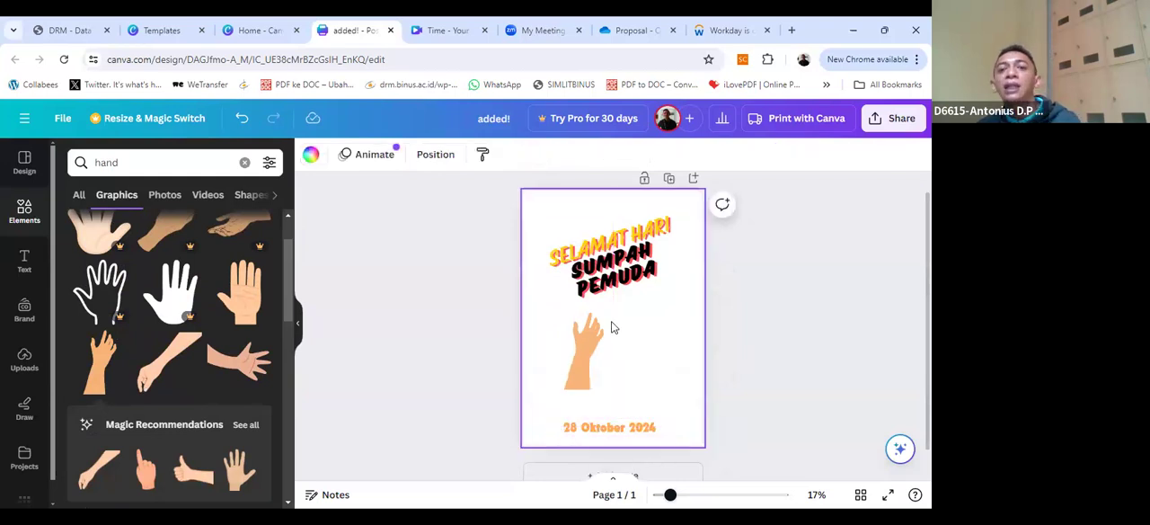
# Step: Duplicate the raised hand twice and arrange the copies beside it to form a row of three hands
pyautogui.click(585, 341)
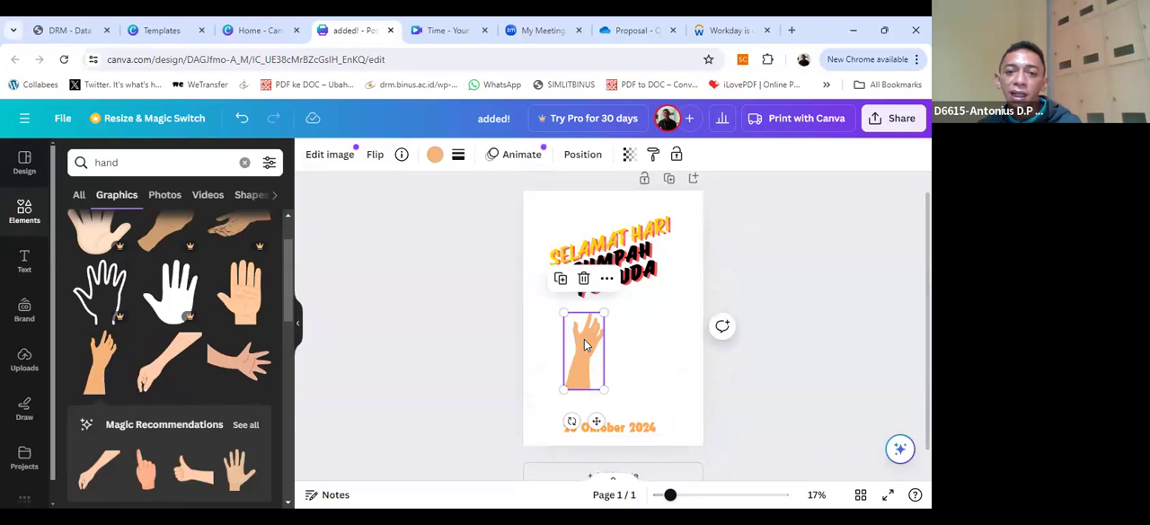
pyautogui.moveTo(584, 344); pyautogui.dragTo(662, 349)
pyautogui.click(591, 352)
# Step: Move the date up so it sits centred directly beneath the three hands
pyautogui.click(689, 402)
pyautogui.click(658, 428)
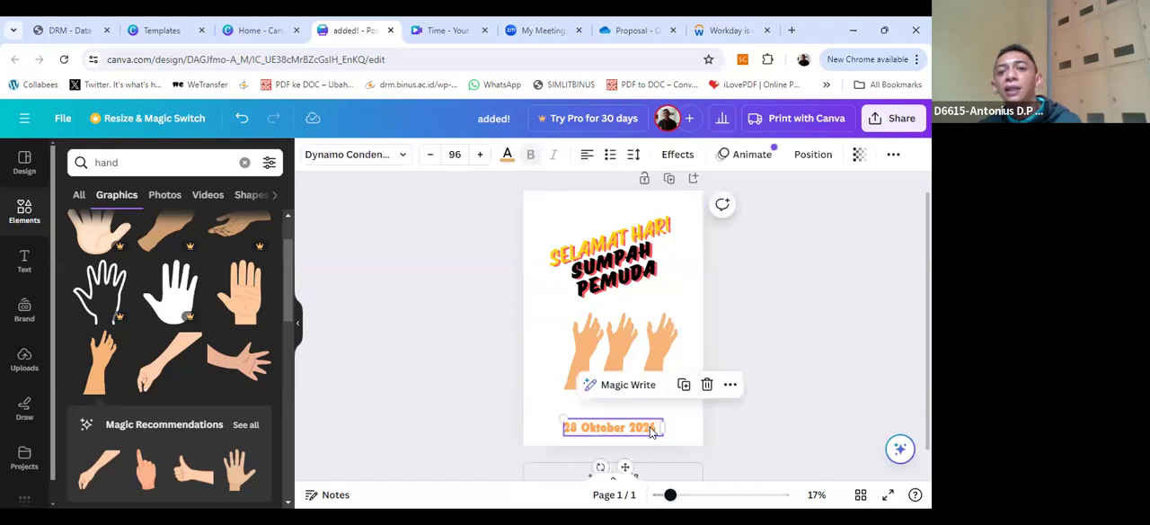
pyautogui.moveTo(650, 428); pyautogui.dragTo(636, 408)
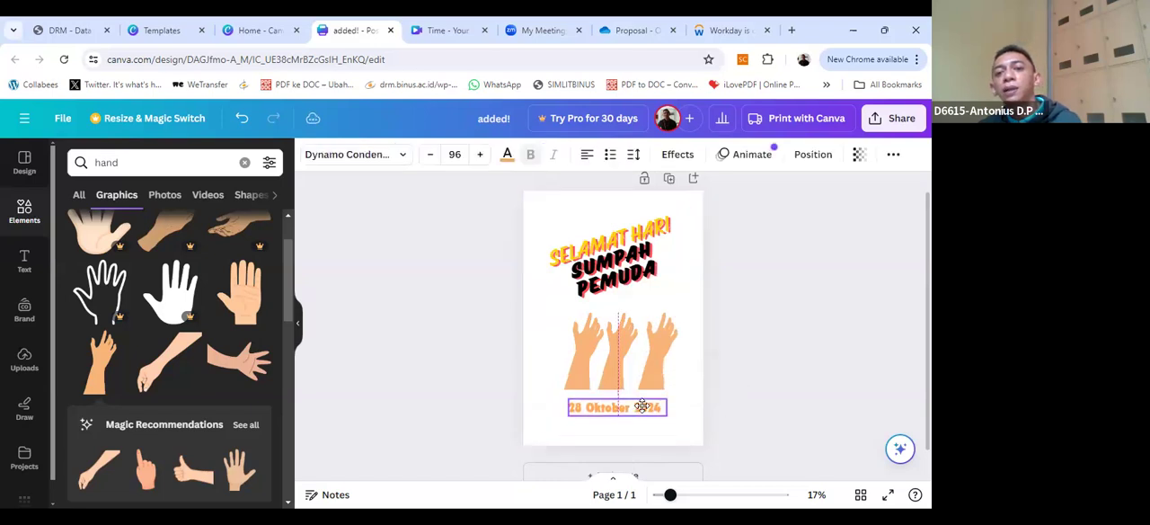
# Step: Change the text colour of the whole date "28 Oktober 2024" to the default solid red
pyautogui.doubleClick(636, 408)
pyautogui.click(637, 409)
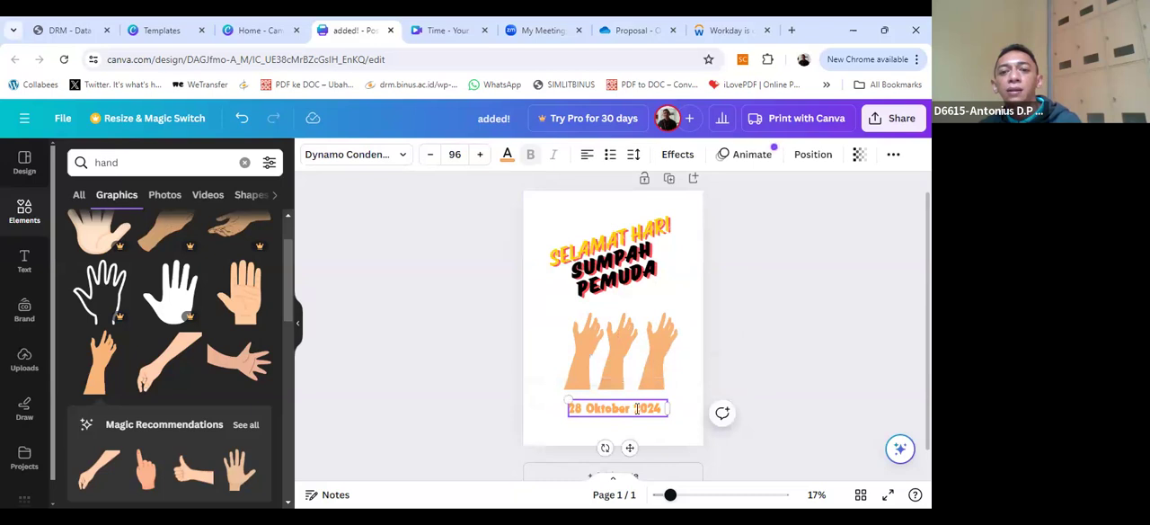
pyautogui.hotkey('ctrl', 'a')
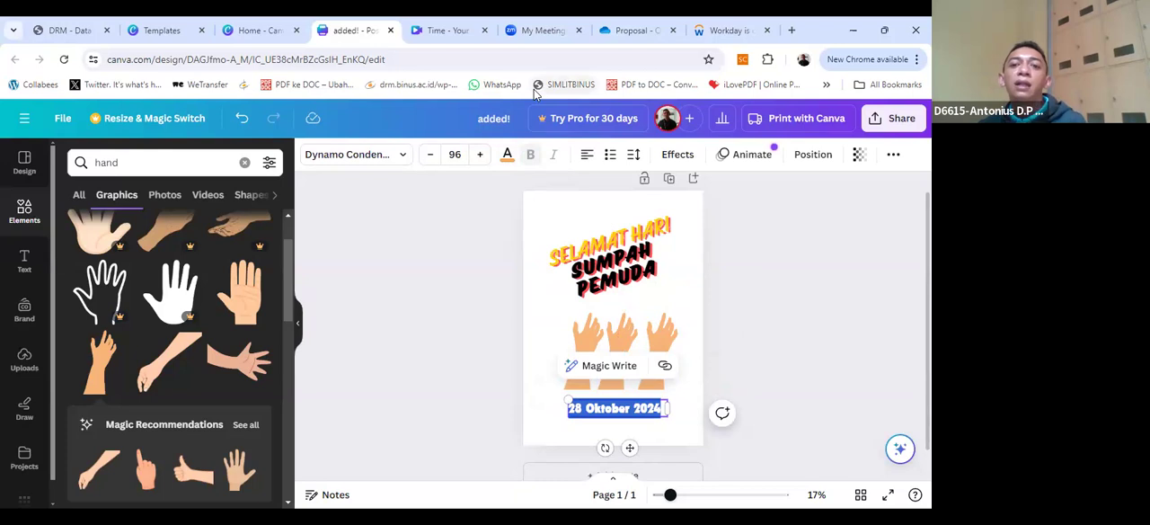
pyautogui.click(511, 158)
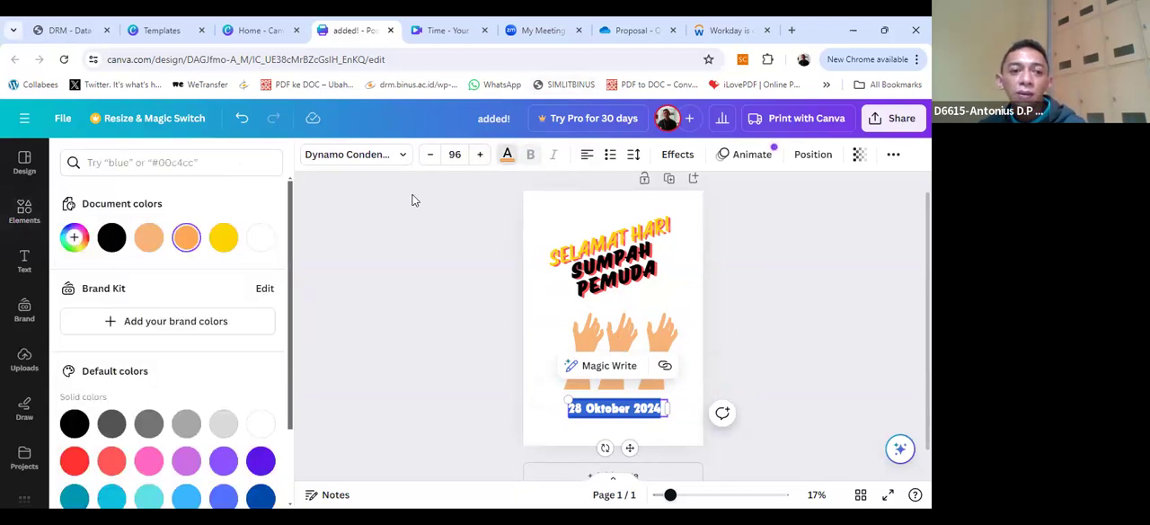
pyautogui.click(77, 460)
pyautogui.click(743, 328)
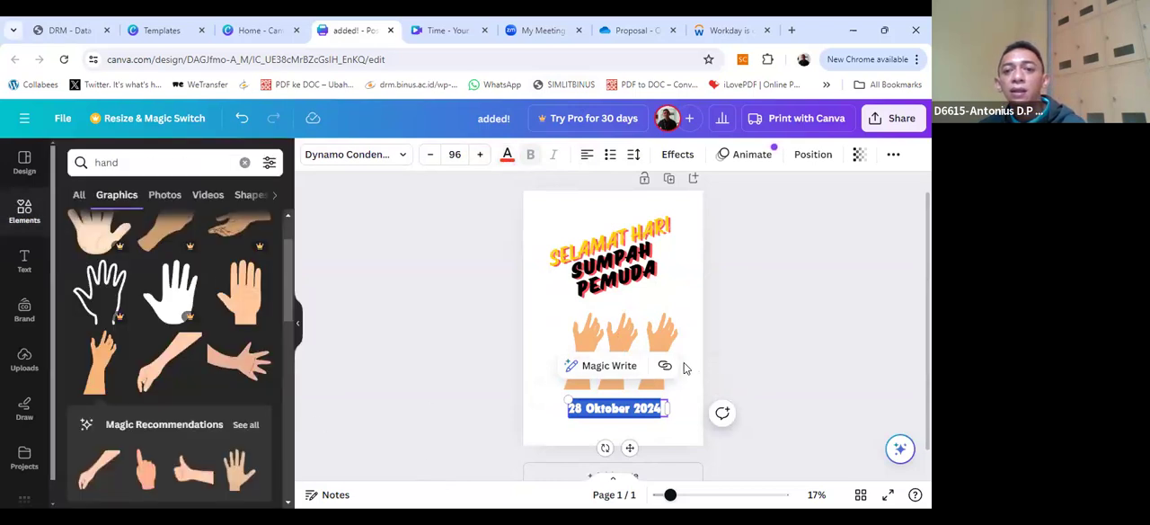
pyautogui.click(653, 410)
pyautogui.click(682, 410)
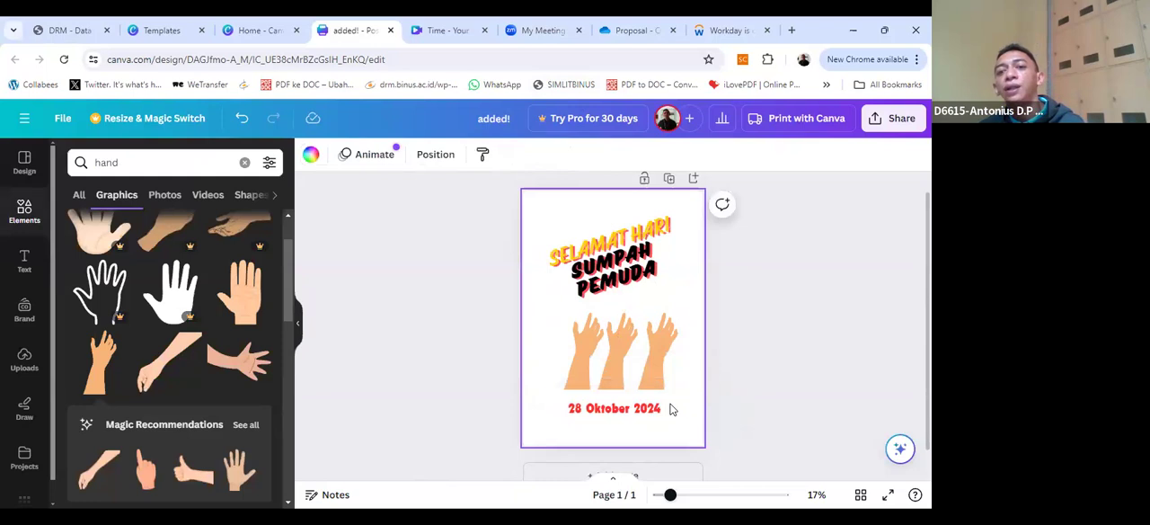
pyautogui.click(653, 339)
pyautogui.click(694, 355)
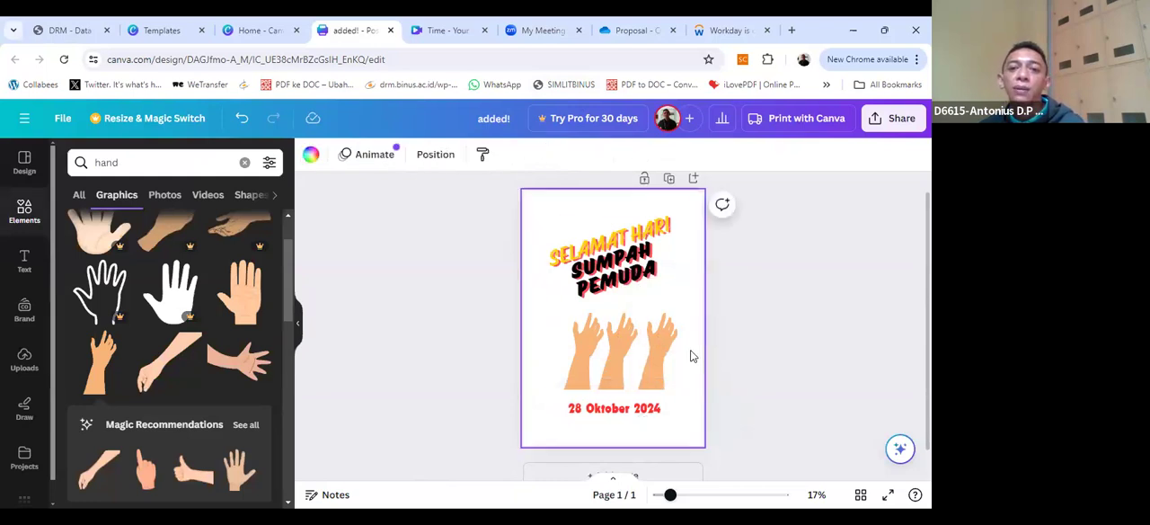
pyautogui.keyDown('shift'); pyautogui.click(627, 358); pyautogui.keyUp('shift')
pyautogui.click(618, 353)
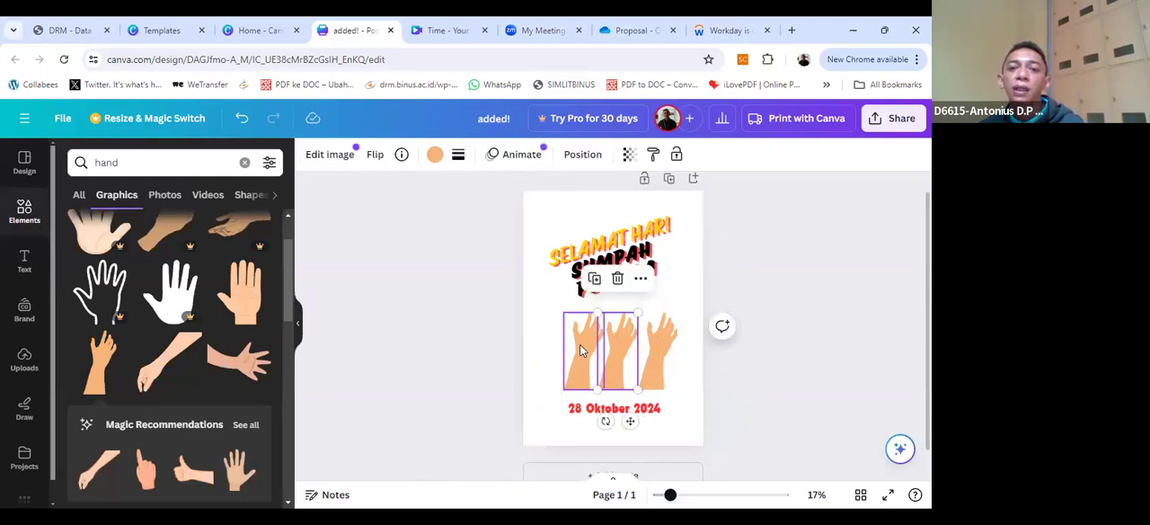
pyautogui.click(583, 347)
pyautogui.click(629, 361)
pyautogui.keyDown('shift'); pyautogui.click(643, 362); pyautogui.keyUp('shift')
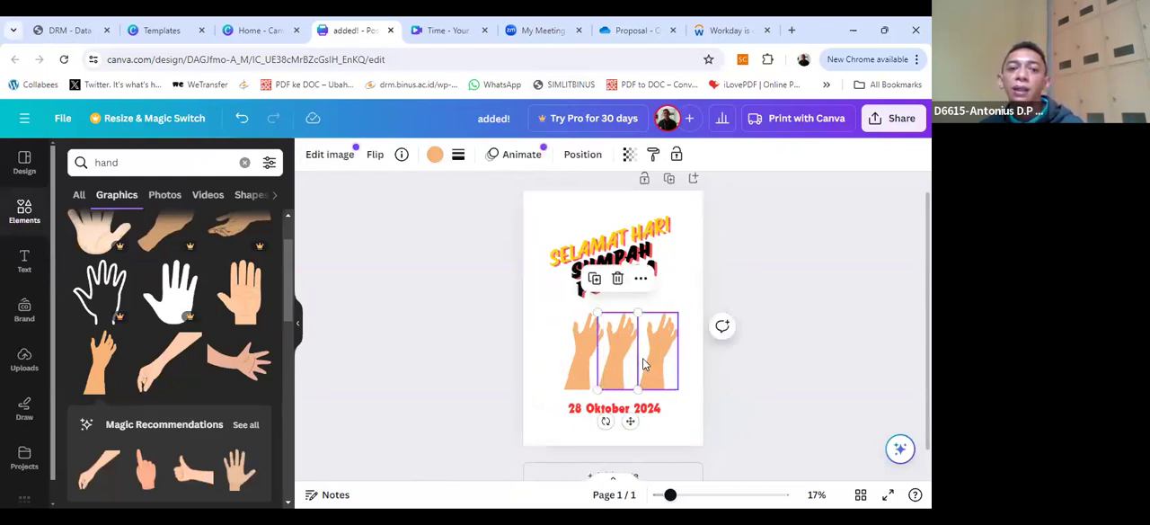
pyautogui.click(653, 363)
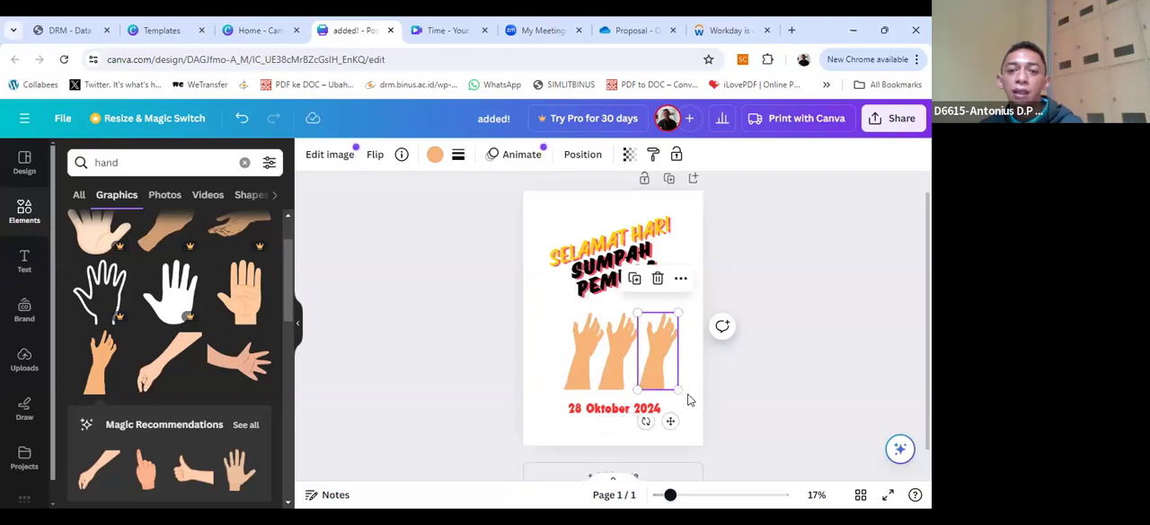
pyautogui.click(688, 393)
pyautogui.moveTo(687, 373); pyautogui.dragTo(589, 343)
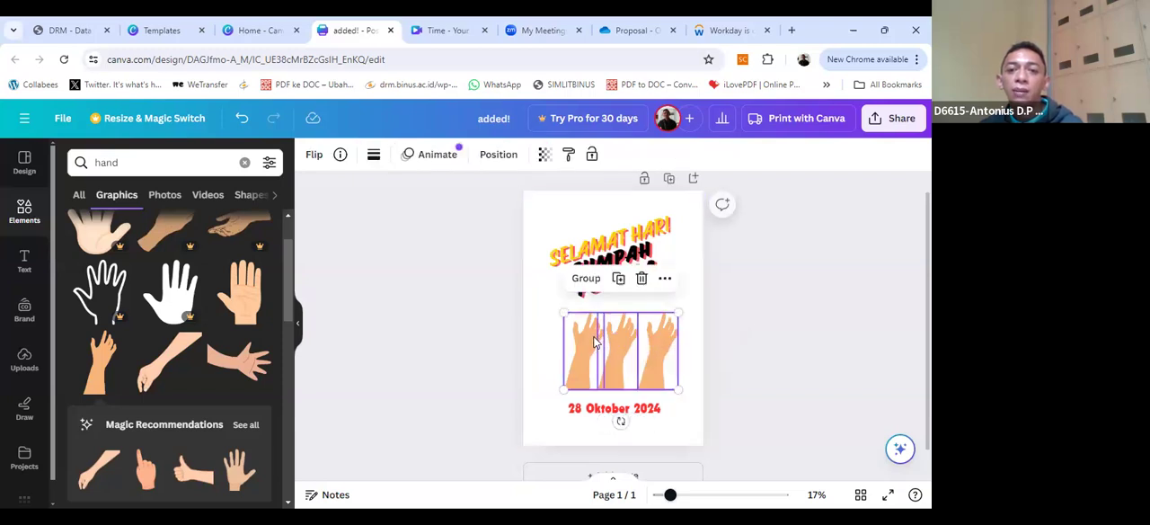
pyautogui.click(698, 367)
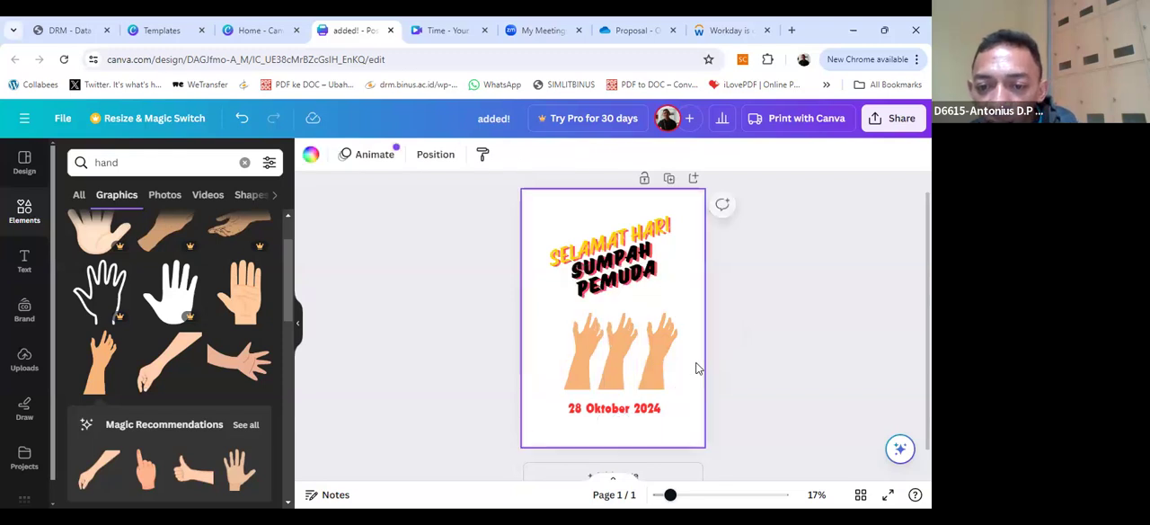
# Step: Select all three illustrated hands together and move them slightly up and to the left, closer to the greeting
pyautogui.moveTo(692, 363); pyautogui.dragTo(562, 325)
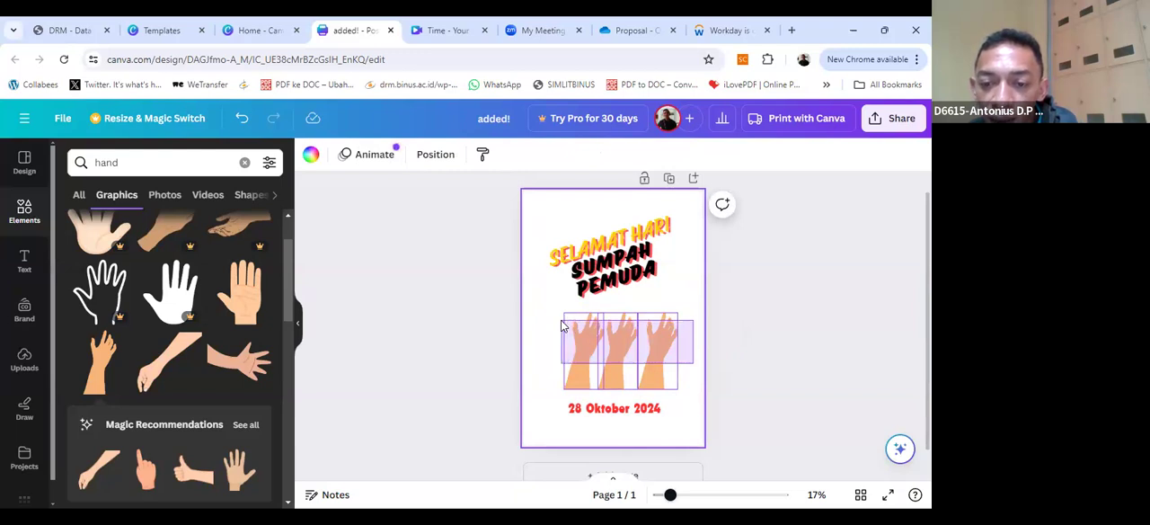
pyautogui.moveTo(563, 325); pyautogui.dragTo(563, 325)
pyautogui.moveTo(614, 351); pyautogui.dragTo(611, 342)
pyautogui.moveTo(612, 345); pyautogui.dragTo(614, 347)
# Step: Move the red date slightly up and to the left so it sits closer beneath the row of hands
pyautogui.click(639, 406)
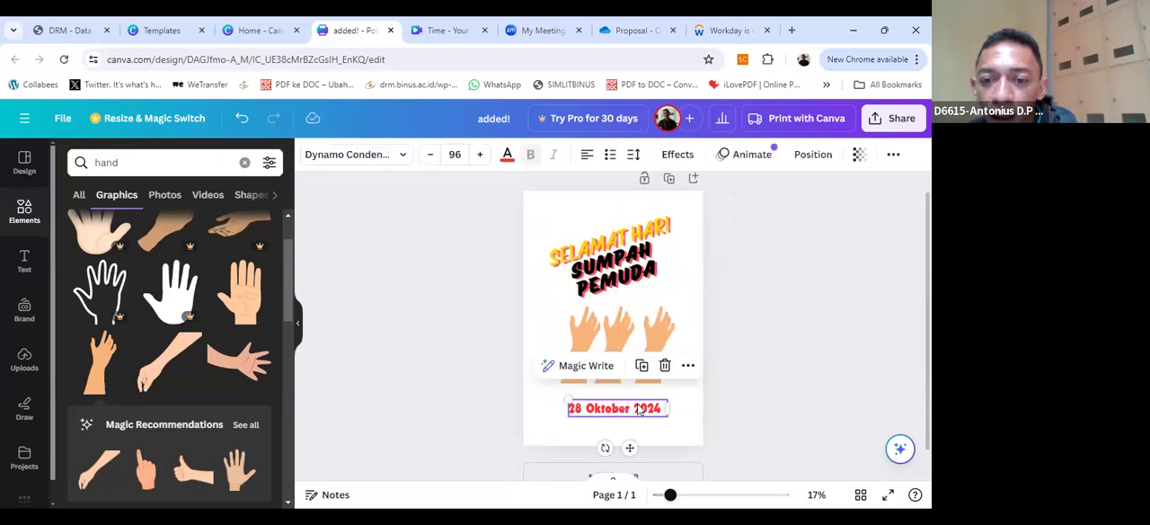
pyautogui.moveTo(638, 406); pyautogui.dragTo(638, 395)
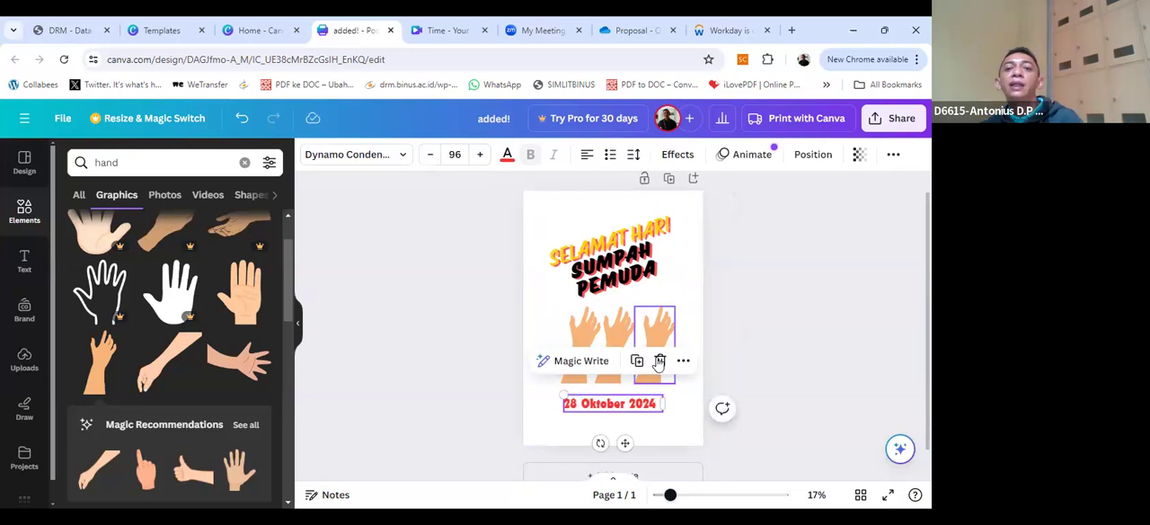
pyautogui.click(691, 286)
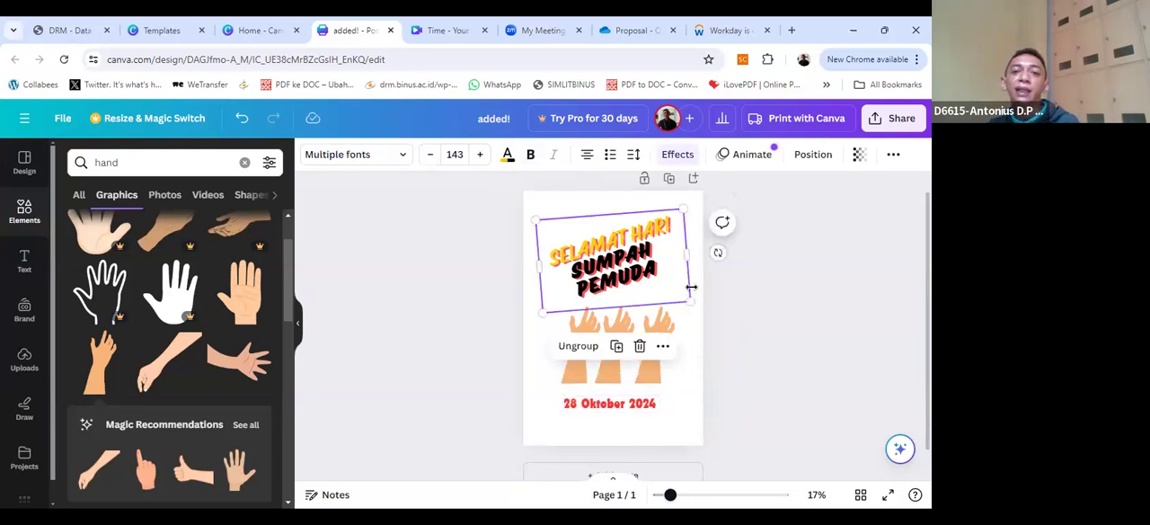
pyautogui.click(639, 281)
pyautogui.click(628, 410)
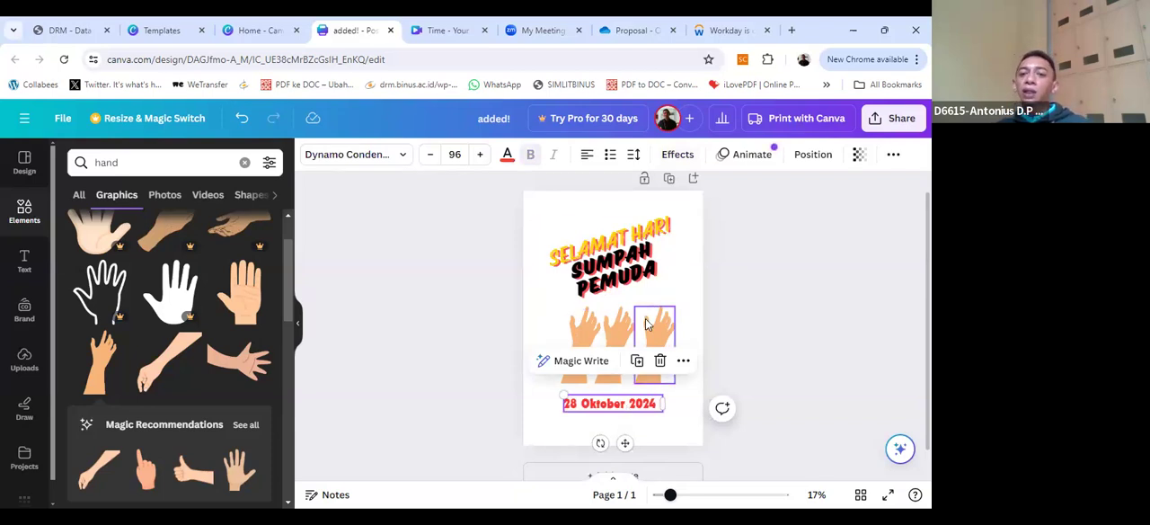
# Step: Move the third hand slightly left to tighten the spacing of the row
pyautogui.click(629, 357)
pyautogui.click(586, 359)
pyautogui.moveTo(575, 358); pyautogui.dragTo(646, 353)
pyautogui.click(688, 386)
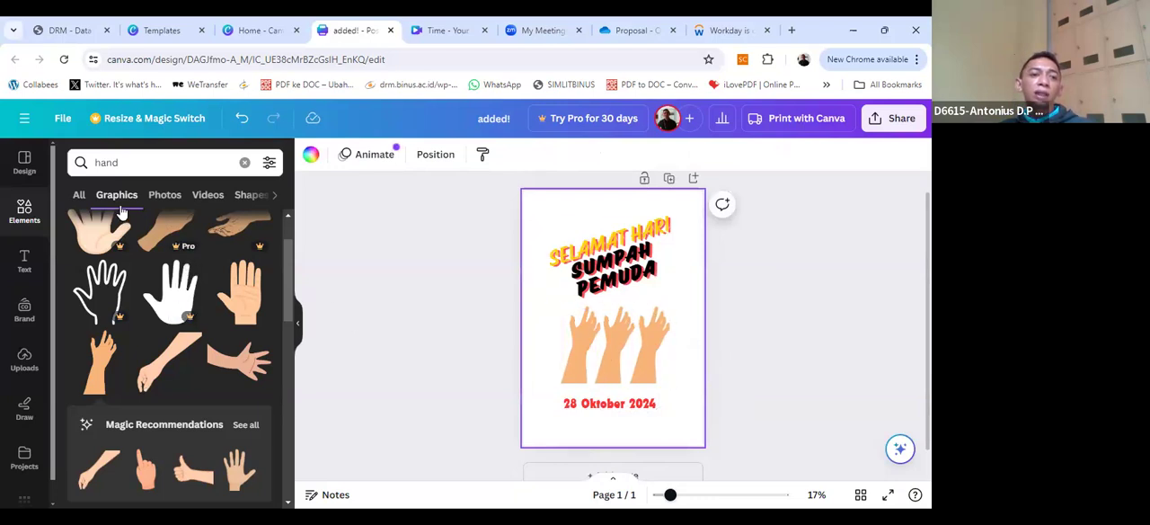
# Step: Add the photo of a raised open hand from the hand photo results and move it aside to the poster's left edge
pyautogui.click(153, 198)
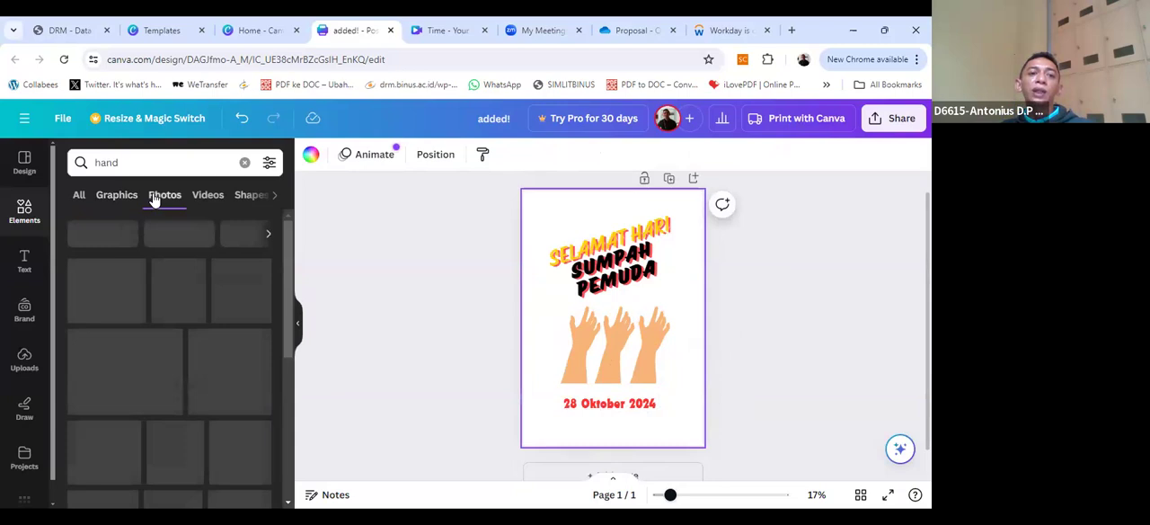
pyautogui.click(117, 196)
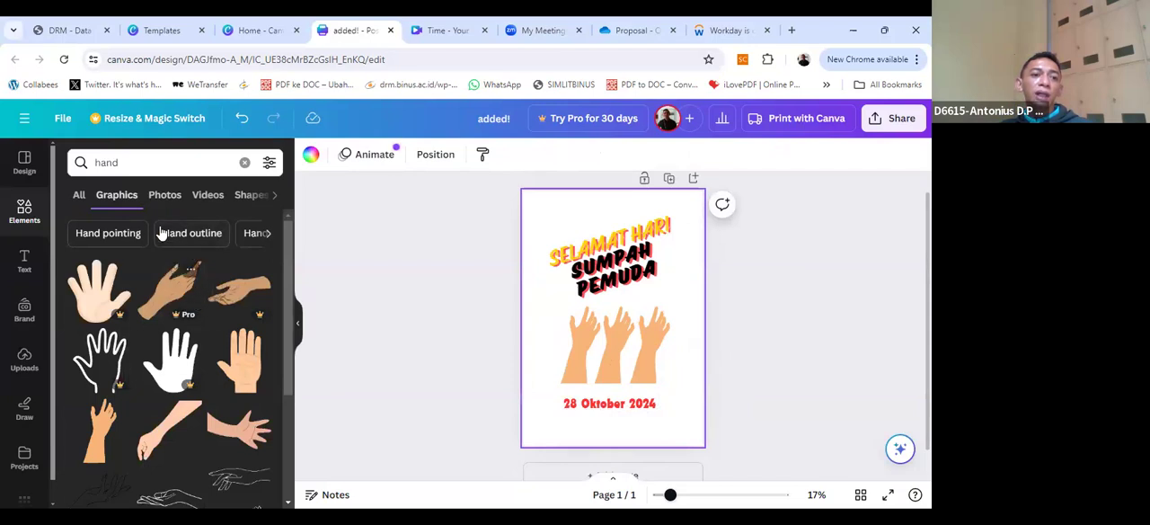
pyautogui.click(165, 203)
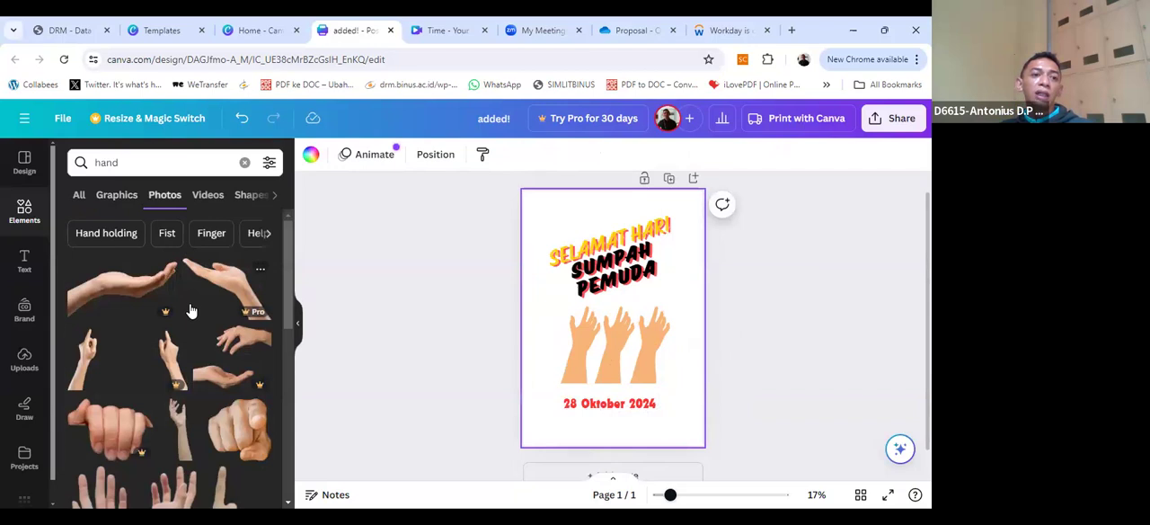
pyautogui.scroll(-3, 218, 392)
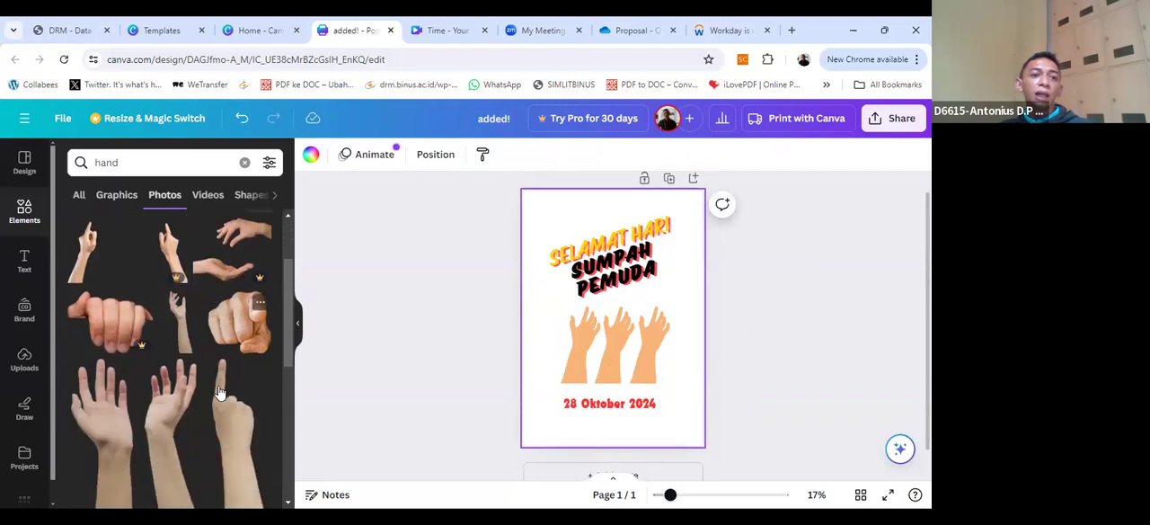
pyautogui.scroll(-3, 218, 393)
pyautogui.scroll(3, 218, 386)
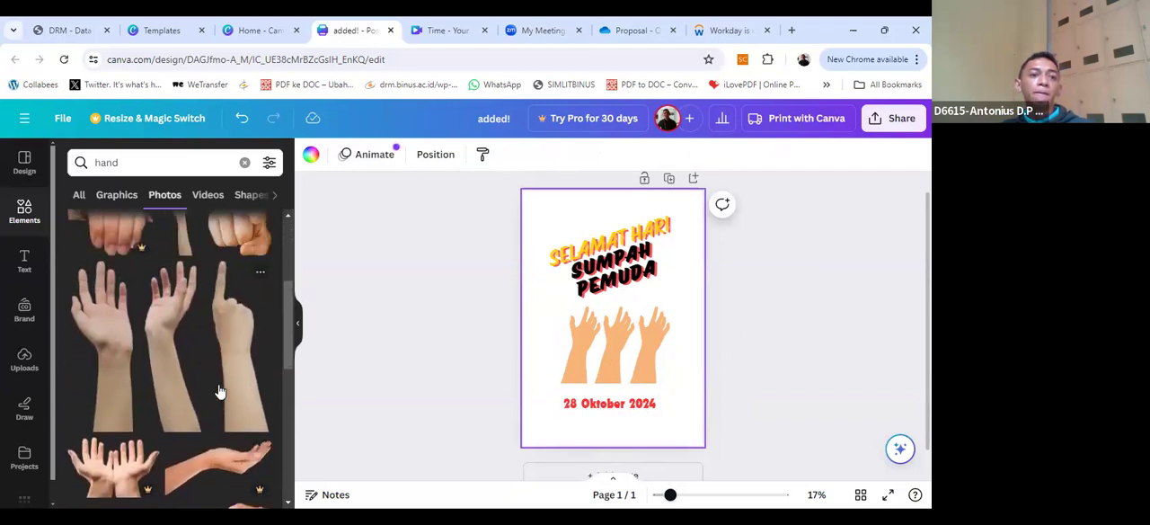
pyautogui.click(121, 358)
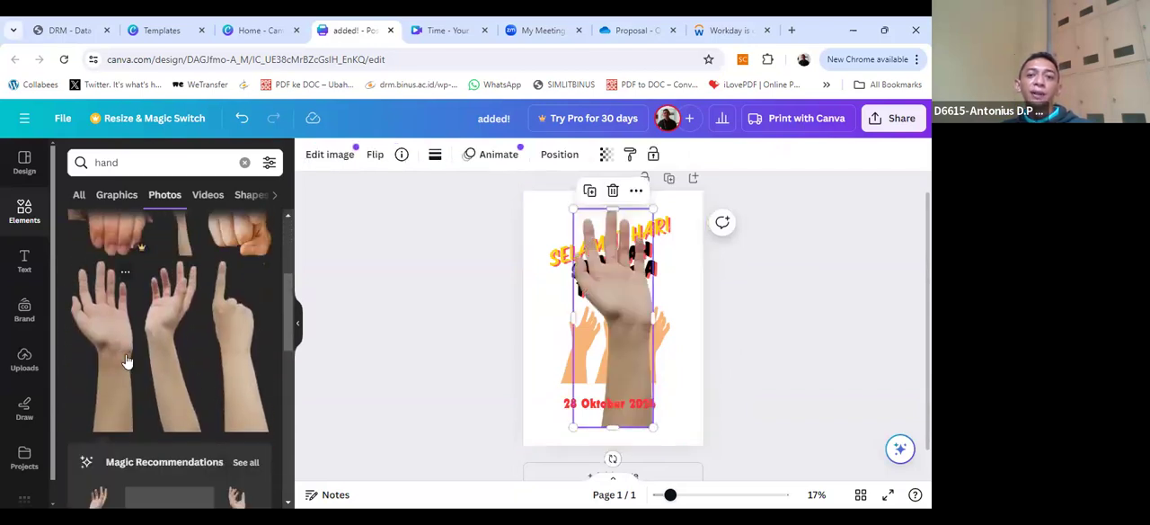
pyautogui.moveTo(574, 355); pyautogui.dragTo(483, 354)
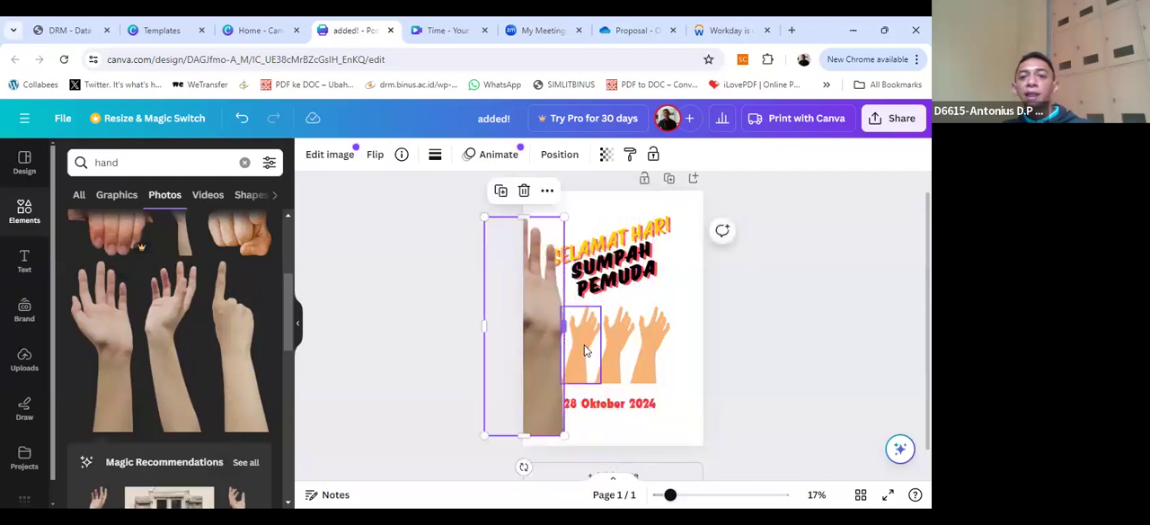
# Step: Delete the three illustrated hands and fit the hand photo, reduced in size, between the greeting and the date
pyautogui.click(585, 351)
pyautogui.press('Delete')
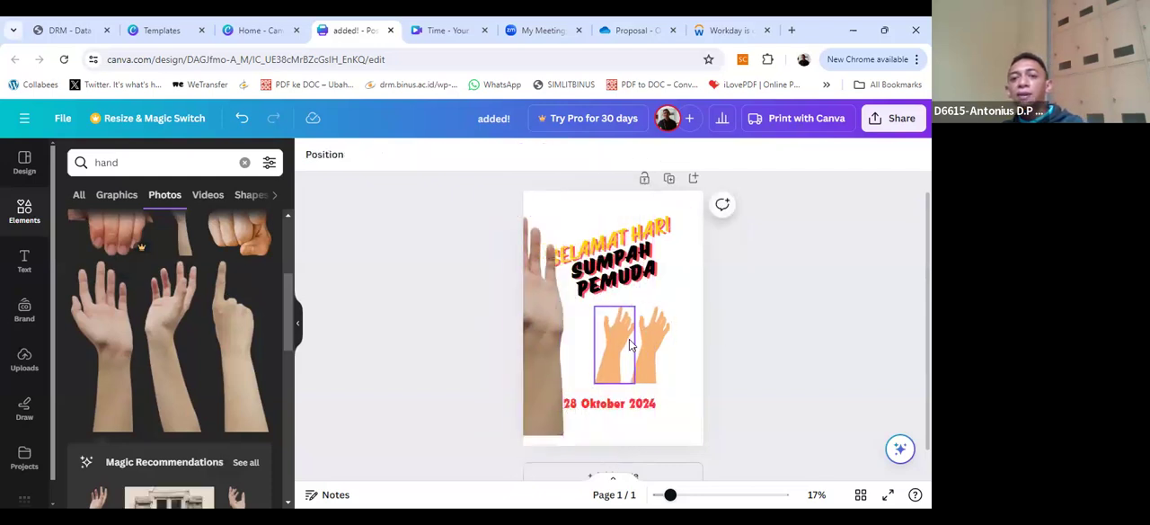
pyautogui.click(630, 344)
pyautogui.press('Delete')
pyautogui.click(648, 337)
pyautogui.press('Delete')
pyautogui.moveTo(553, 320); pyautogui.dragTo(654, 320)
pyautogui.moveTo(642, 221); pyautogui.dragTo(587, 337)
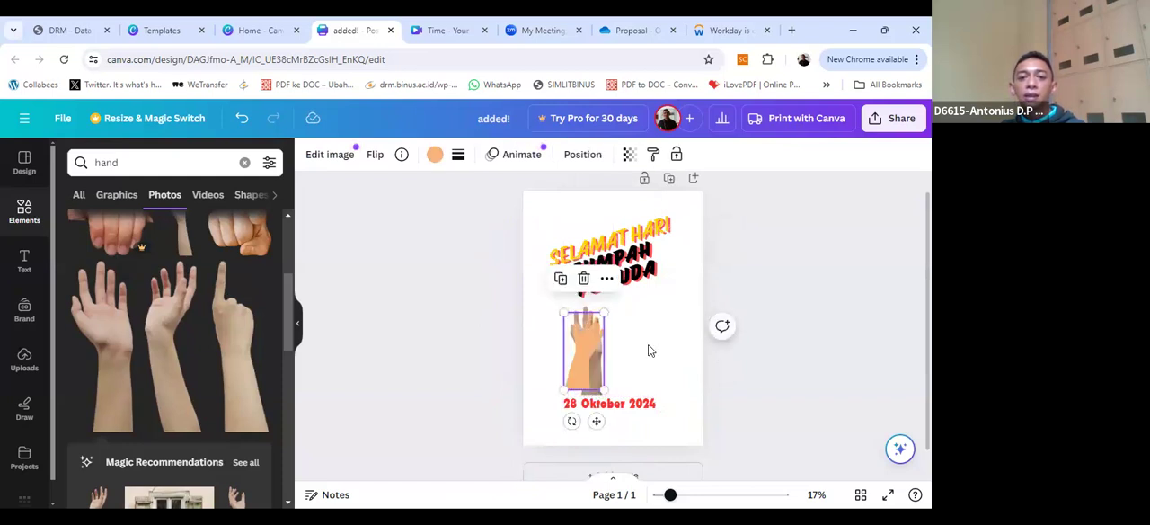
pyautogui.click(650, 351)
pyautogui.hotkey('ctrl', 'z')
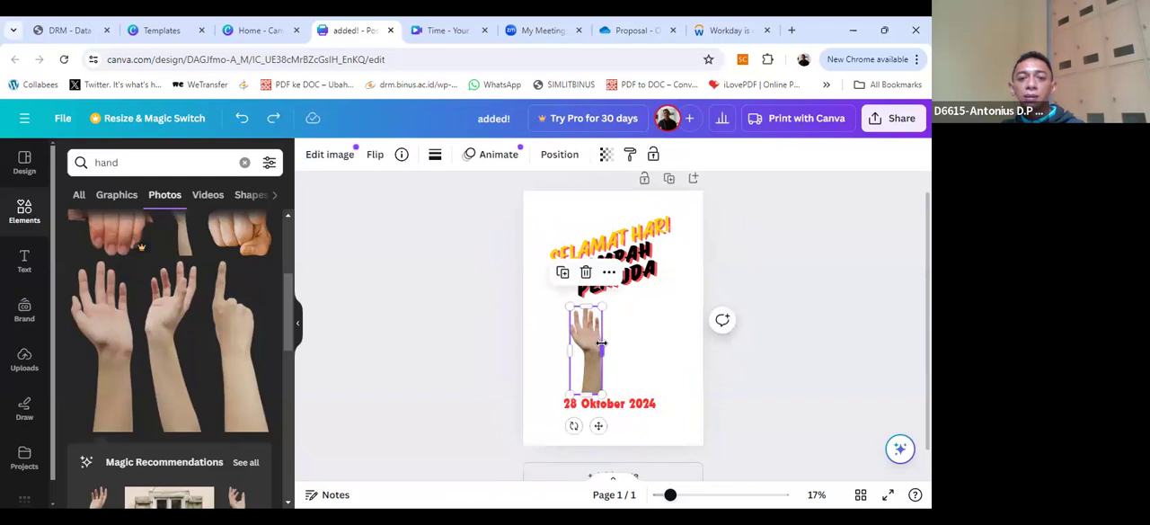
pyautogui.hotkey('ctrl', 'y')
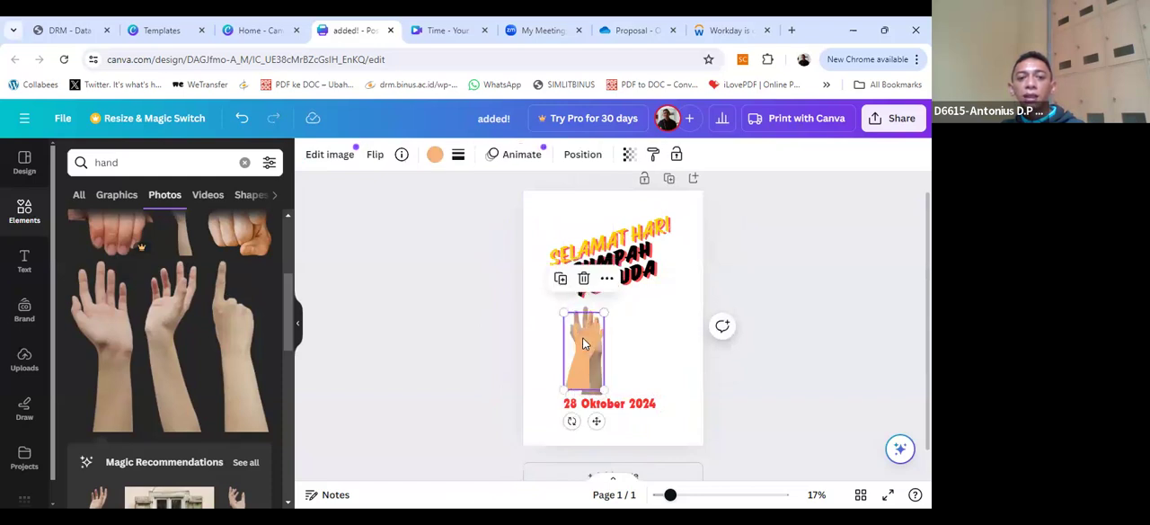
pyautogui.moveTo(585, 357); pyautogui.dragTo(631, 354)
pyautogui.press('Delete')
# Step: Duplicate the raised hand photo and place the copy directly to its right
pyautogui.click(597, 349)
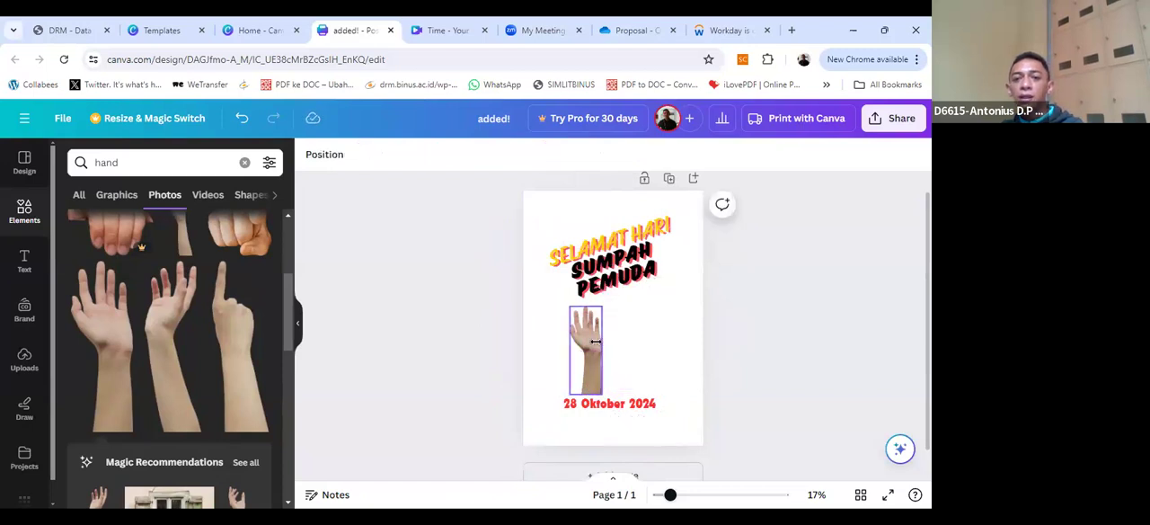
pyautogui.moveTo(600, 342); pyautogui.dragTo(627, 337)
pyautogui.click(649, 347)
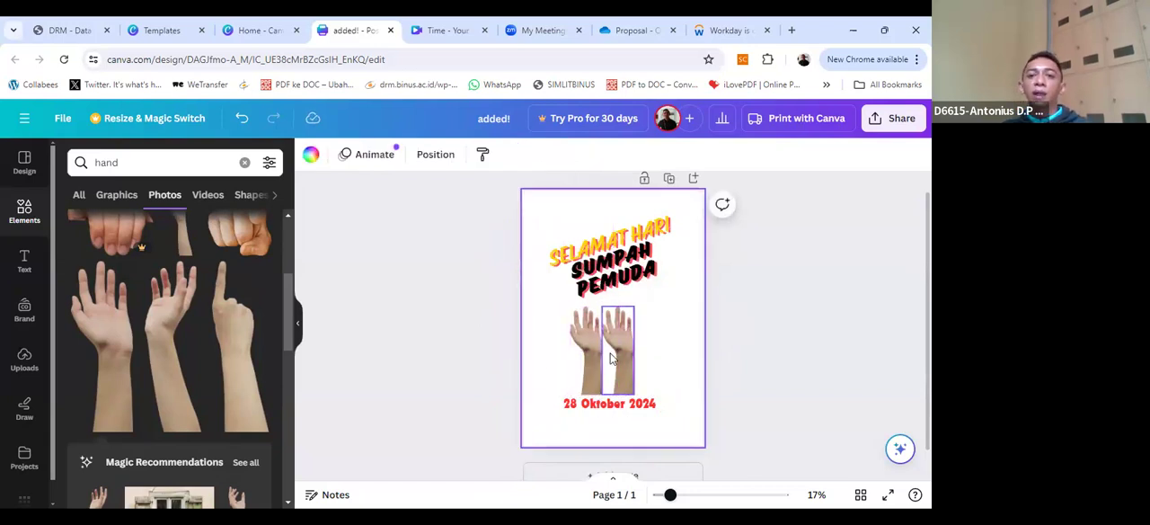
# Step: Browse the hand results among shapes, videos, graphics and photos, and select the second hand photo on the poster
pyautogui.click(250, 195)
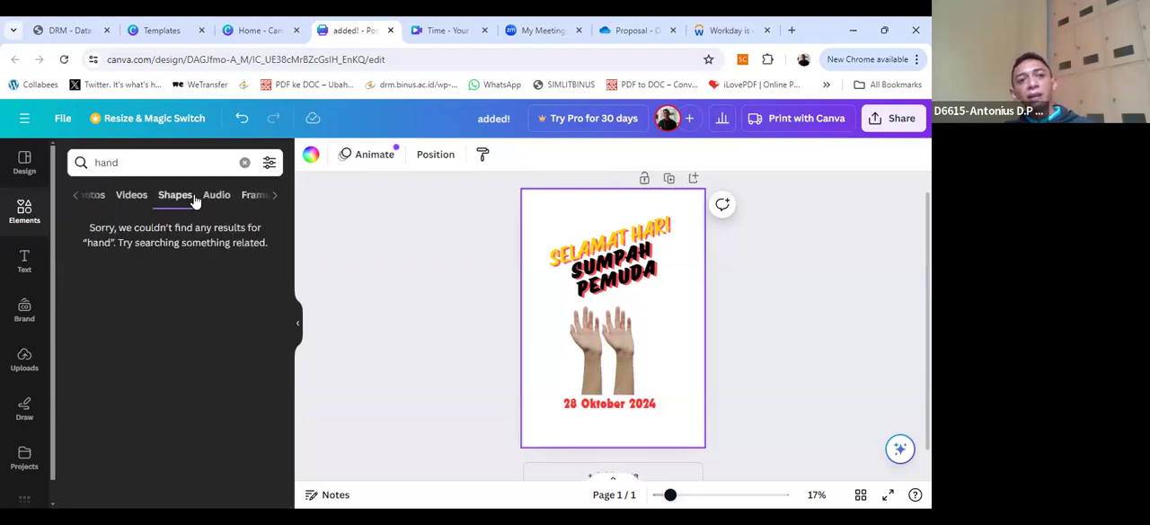
pyautogui.click(140, 196)
pyautogui.click(130, 195)
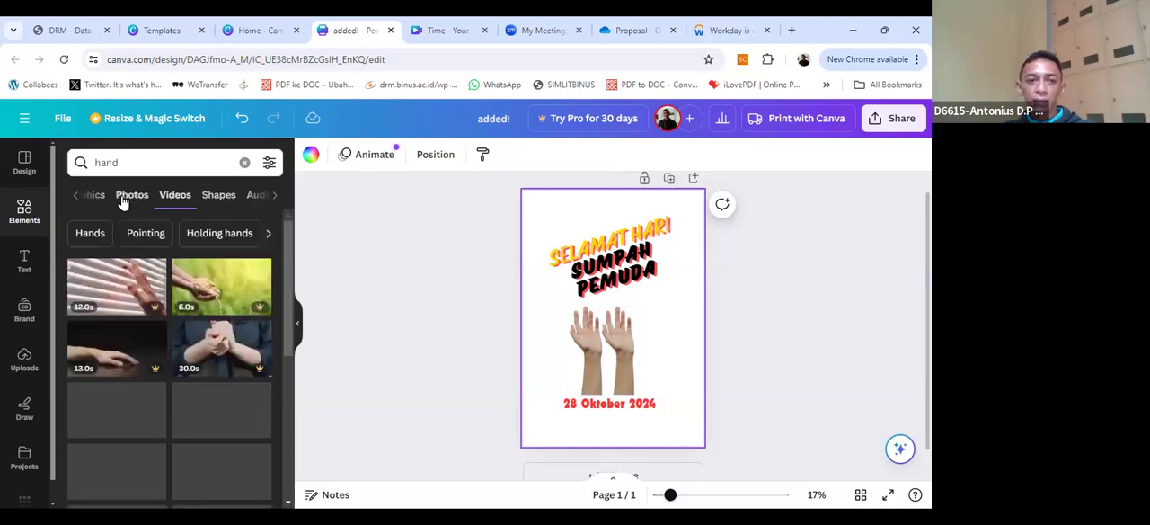
pyautogui.click(115, 197)
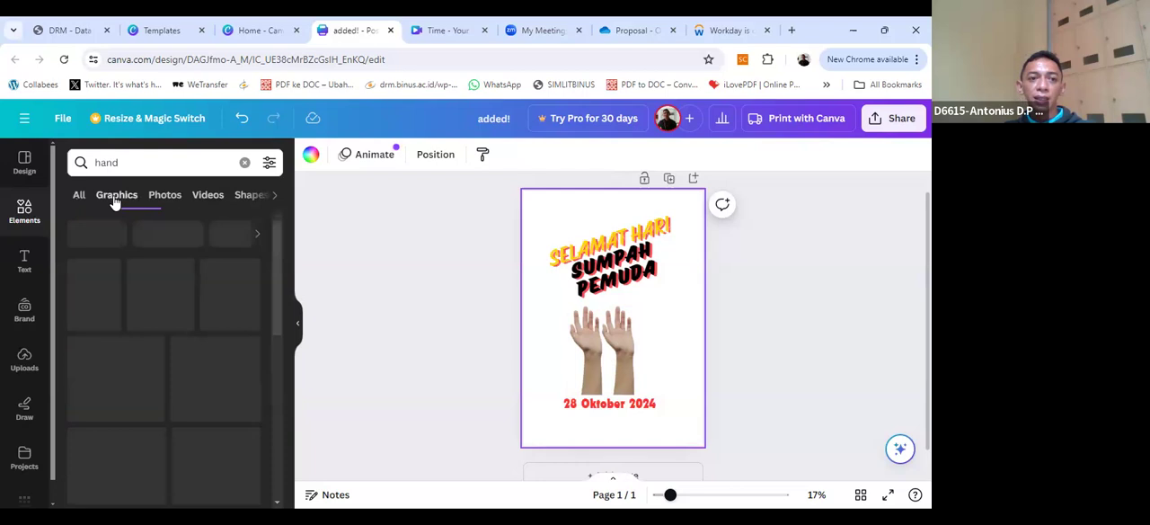
pyautogui.click(164, 197)
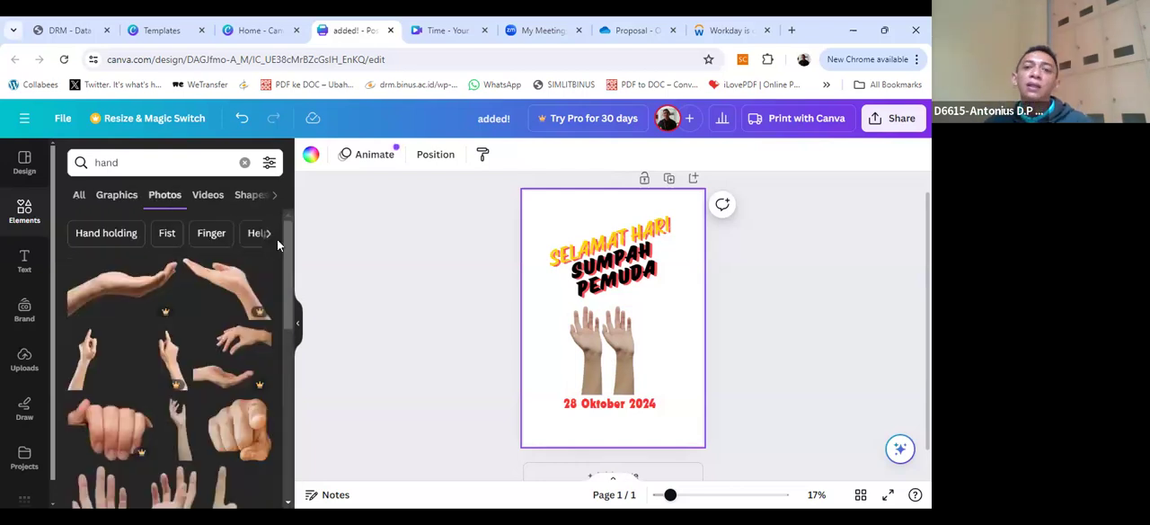
pyautogui.click(629, 341)
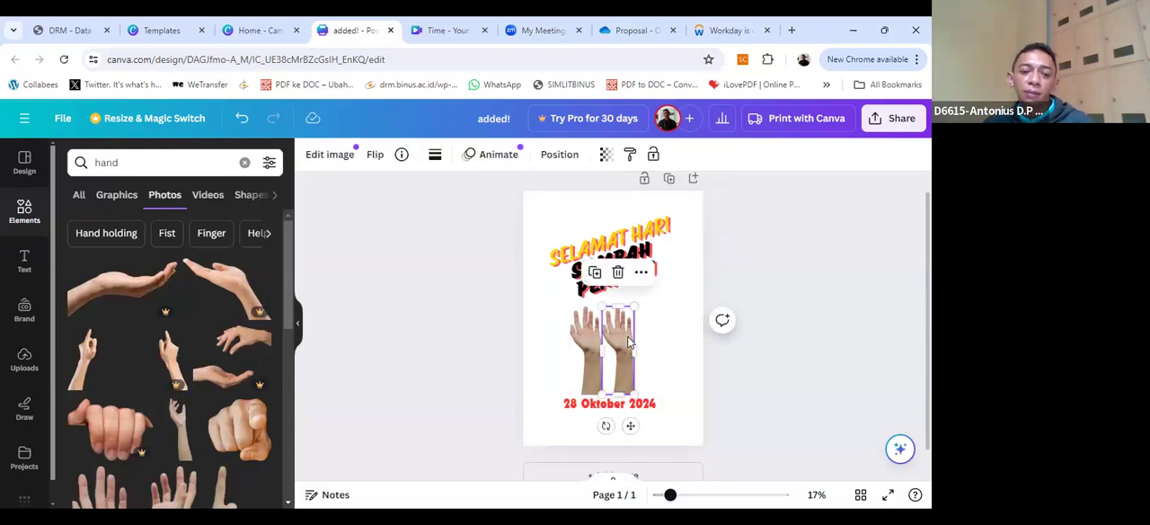
# Step: Paste a third raised hand photo and line up the three hands in a row between the greeting and the date
pyautogui.hotkey('ctrl', 'v')
pyautogui.moveTo(638, 350)
pyautogui.mouseDown()
pyautogui.moveTo(662, 337)
pyautogui.moveTo(714, 340)
pyautogui.moveTo(591, 347)
pyautogui.moveTo(644, 342)
pyautogui.mouseUp()
pyautogui.click(649, 343)
pyautogui.click(580, 359)
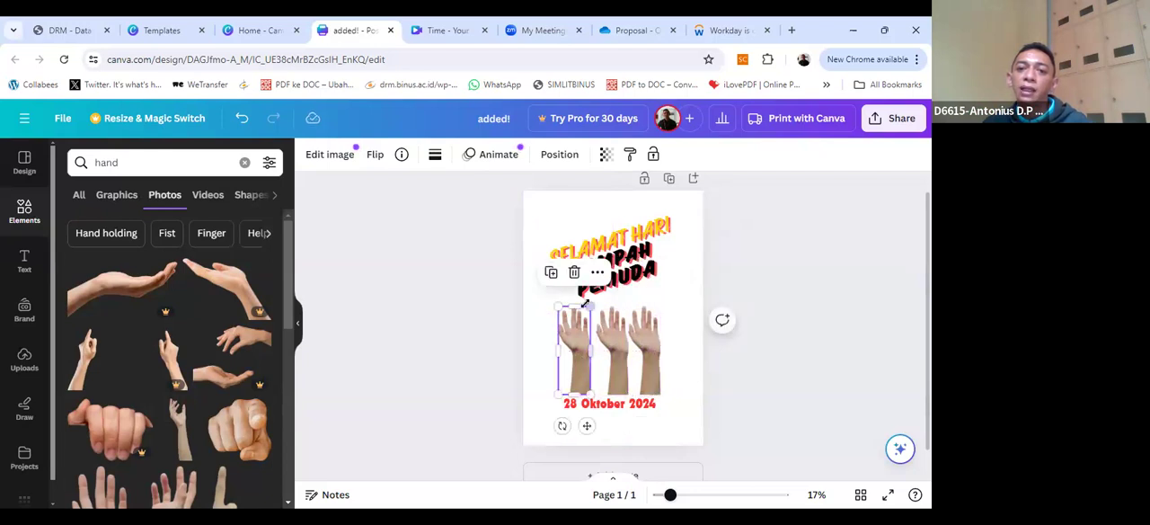
# Step: Rotate the three hand photos slightly so they all tilt to the left, keeping them evenly side by side
pyautogui.moveTo(562, 426); pyautogui.dragTo(641, 430)
pyautogui.click(615, 353)
pyautogui.click(640, 346)
pyautogui.moveTo(645, 346)
pyautogui.mouseDown()
pyautogui.moveTo(612, 344)
pyautogui.moveTo(649, 343)
pyautogui.mouseUp()
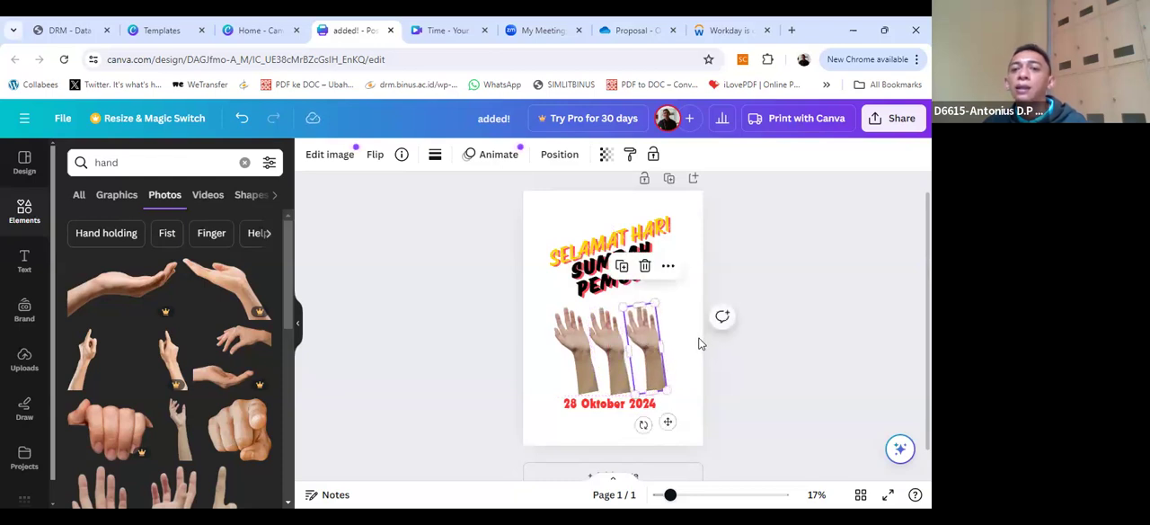
pyautogui.click(765, 414)
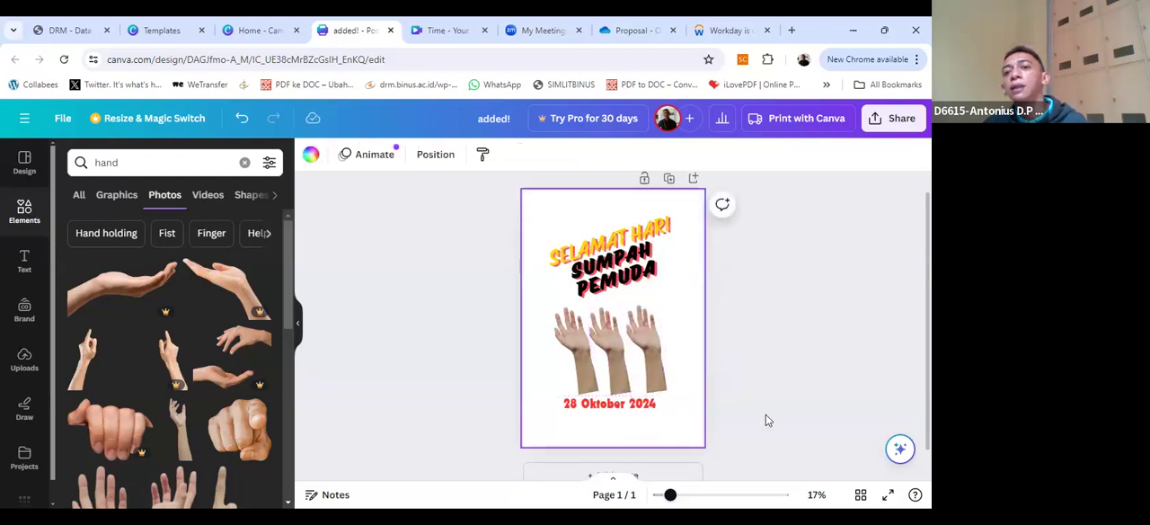
# Step: Move the grouped greeting text slightly up to leave more room above the hand photos
pyautogui.click(655, 369)
pyautogui.click(581, 340)
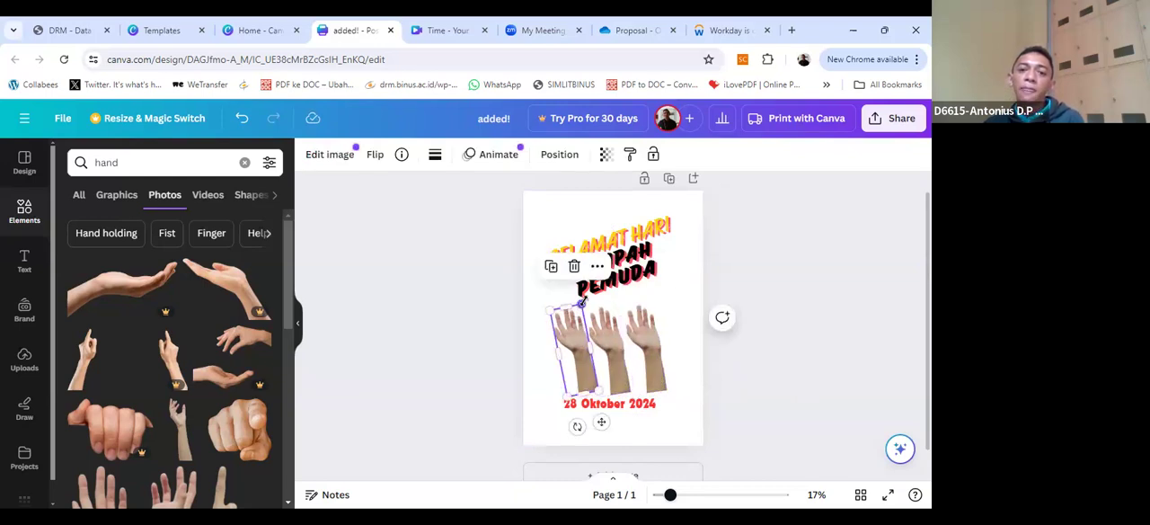
pyautogui.click(634, 280)
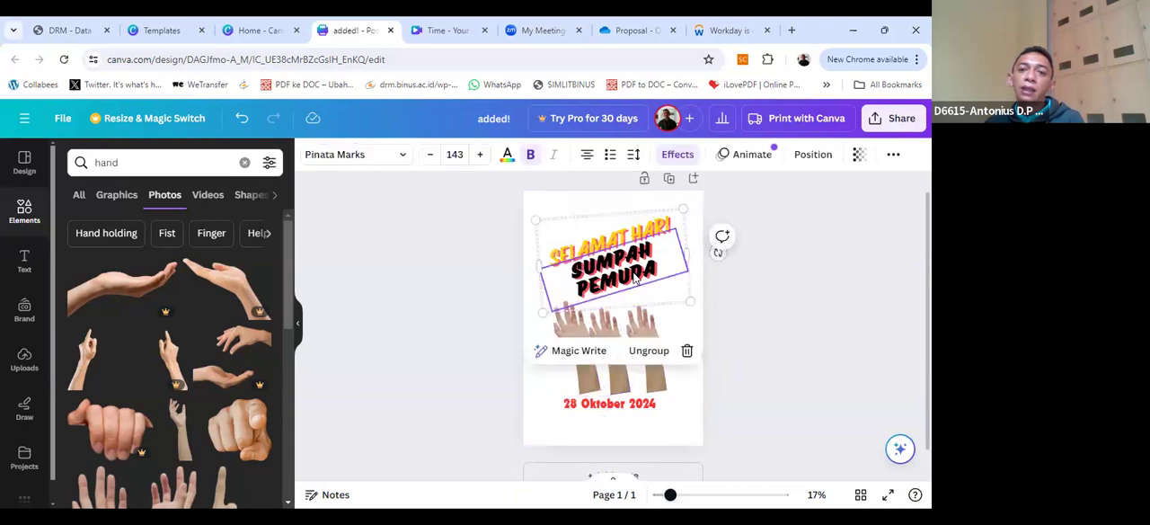
pyautogui.click(627, 236)
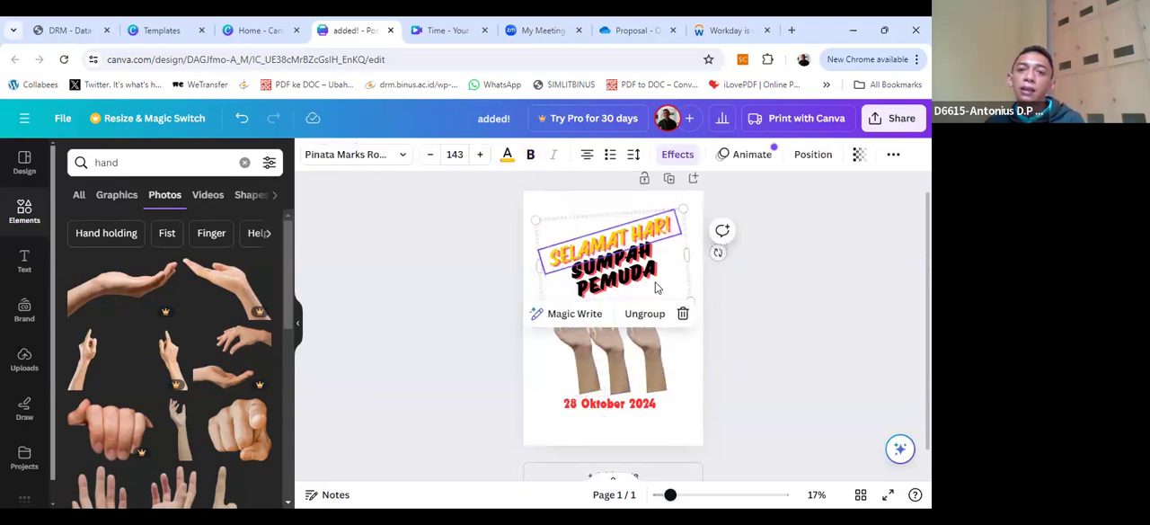
pyautogui.moveTo(669, 292); pyautogui.dragTo(666, 273)
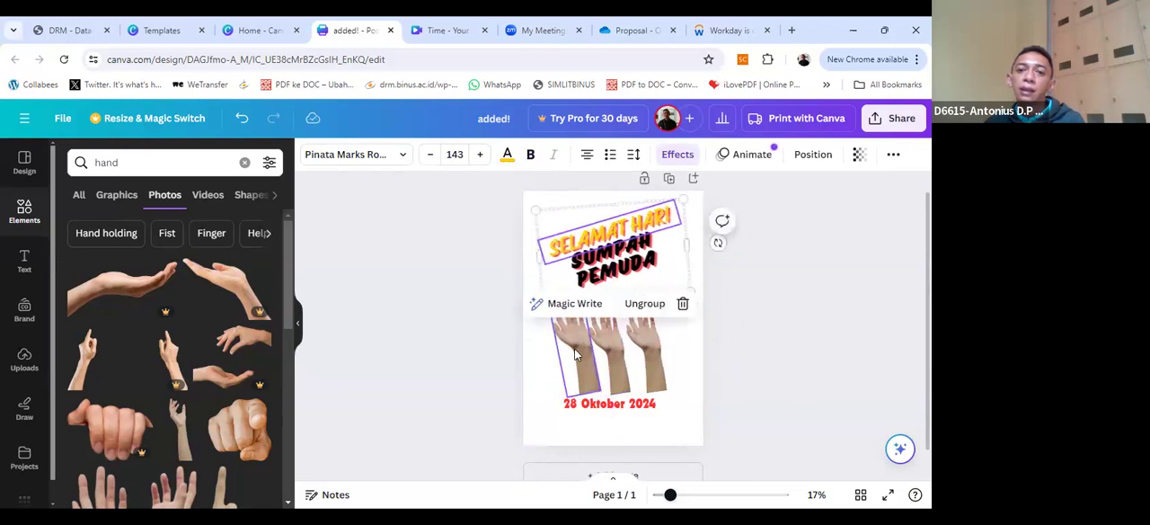
# Step: Enlarge the first hand photo and resize and rearrange the other two so the hands decrease in size from left to right
pyautogui.click(579, 310)
pyautogui.click(617, 321)
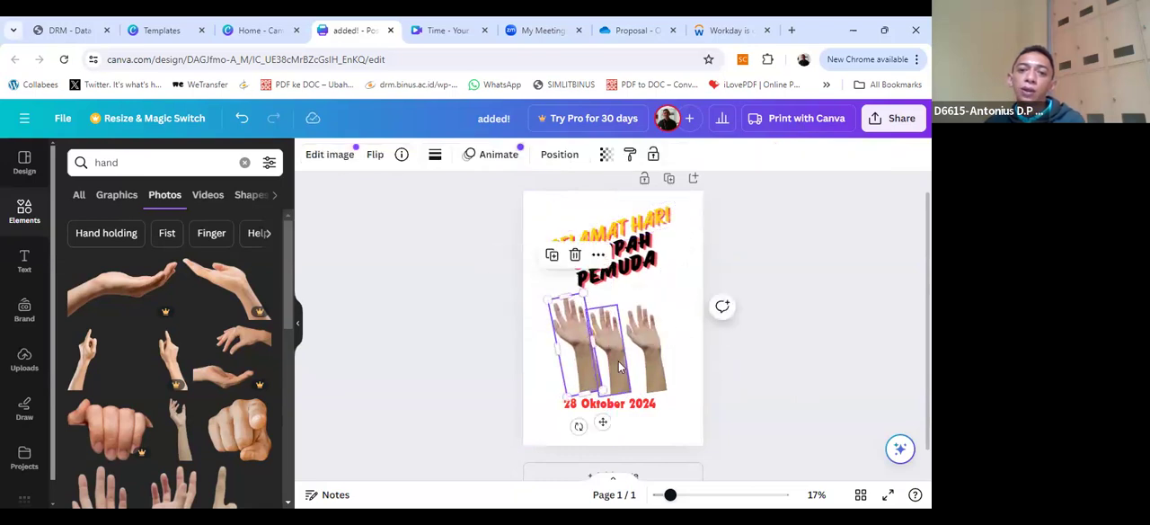
pyautogui.moveTo(614, 316)
pyautogui.mouseDown()
pyautogui.moveTo(628, 324)
pyautogui.moveTo(619, 318)
pyautogui.mouseUp()
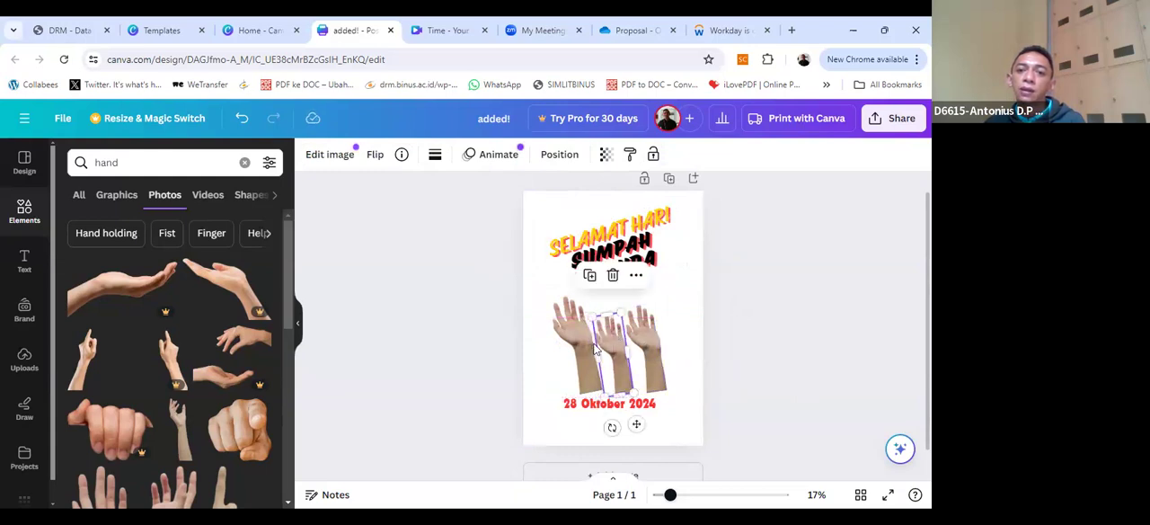
pyautogui.moveTo(593, 349); pyautogui.dragTo(578, 349)
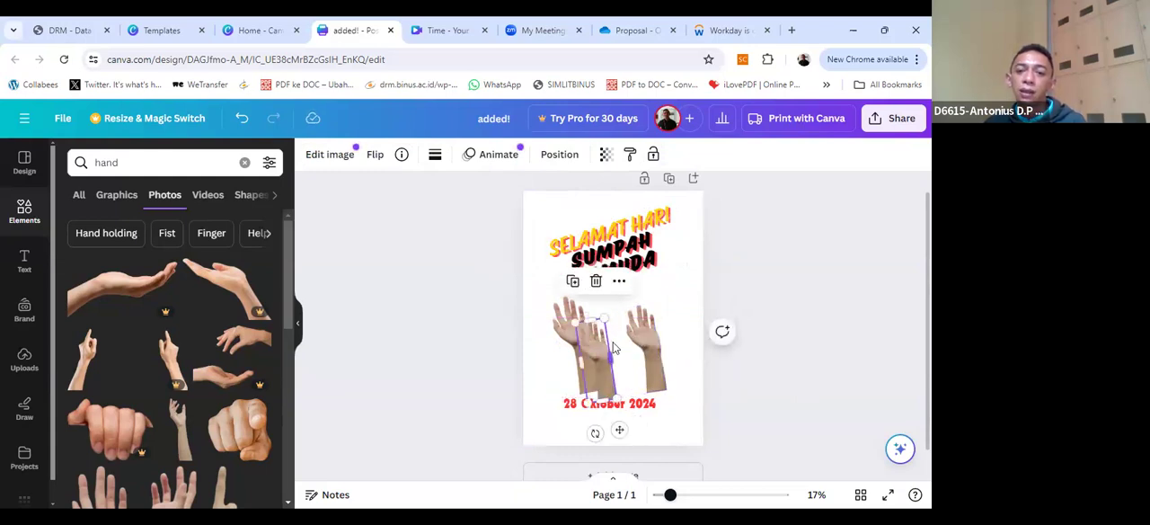
pyautogui.hotkey('ctrl', 'z')
pyautogui.click(648, 325)
pyautogui.moveTo(657, 305); pyautogui.dragTo(617, 347)
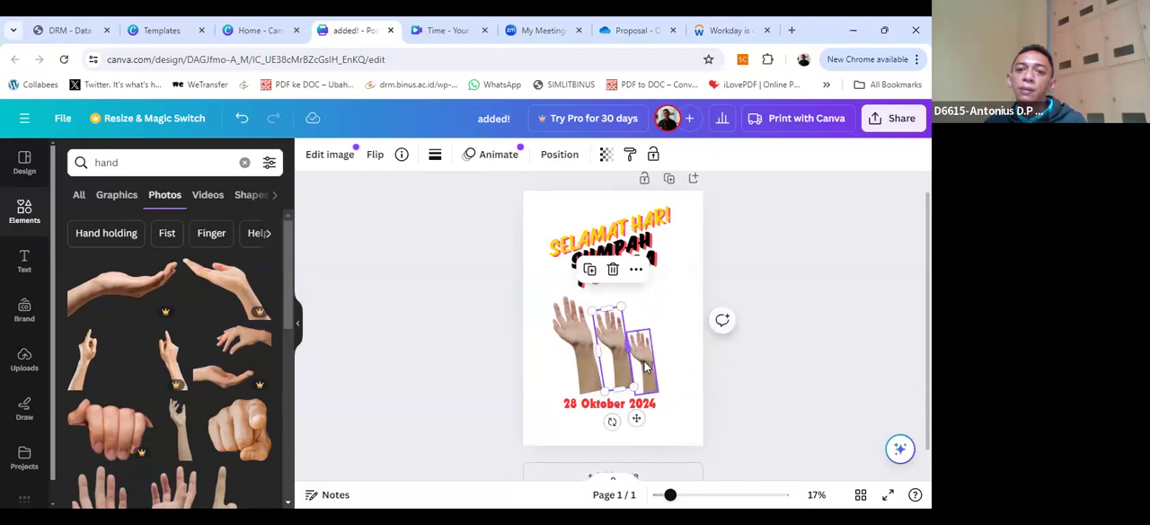
# Step: Move the smallest hand photo slightly up and to the right, away from the middle hand
pyautogui.click(647, 360)
pyautogui.click(690, 383)
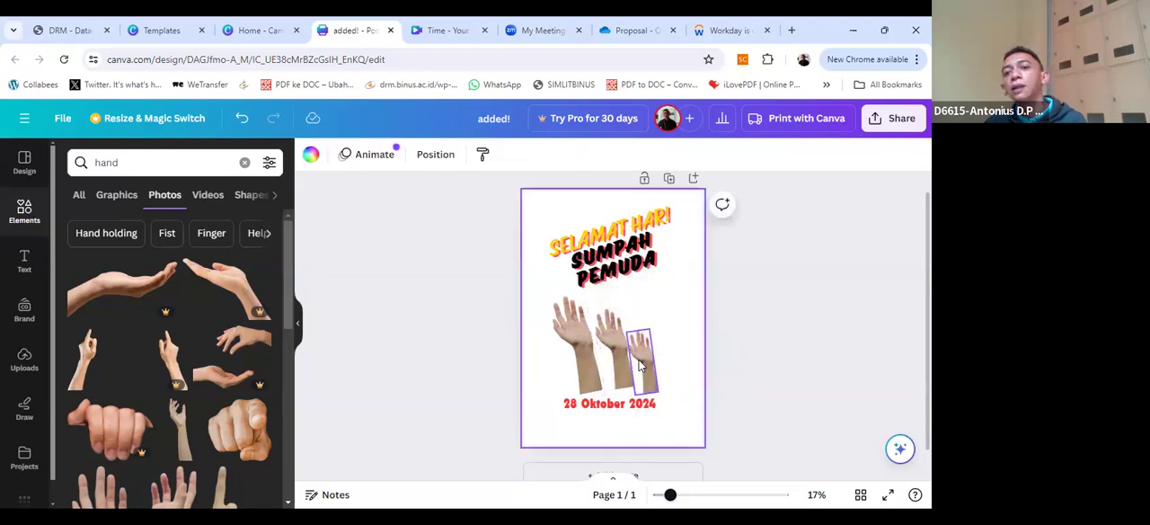
pyautogui.click(639, 359)
pyautogui.moveTo(643, 356)
pyautogui.mouseDown()
pyautogui.moveTo(645, 342)
pyautogui.moveTo(654, 352)
pyautogui.mouseUp()
pyautogui.click(680, 402)
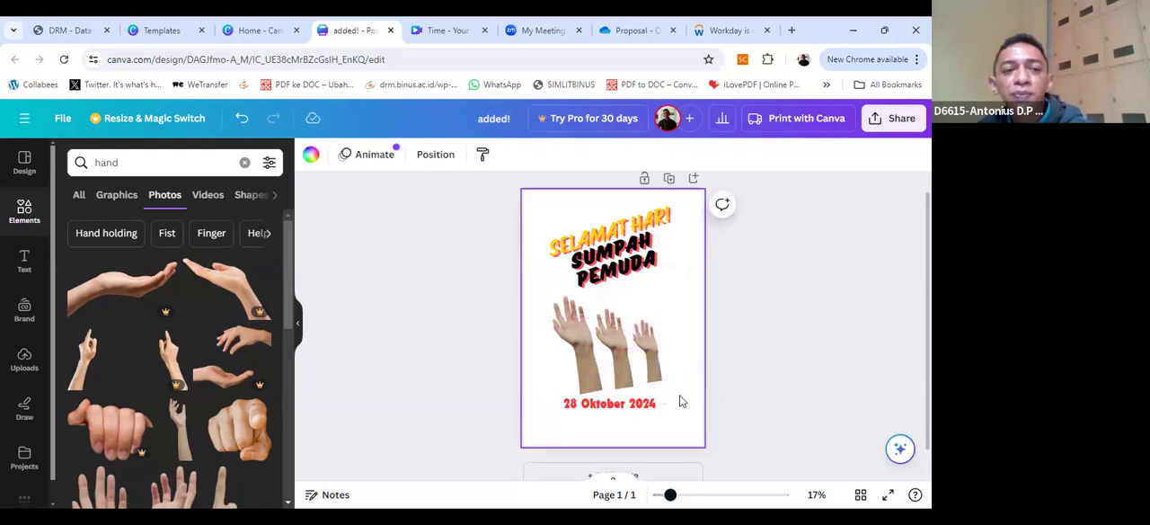
# Step: Try placing the round orange Facebook icon from the recently used elements on the poster, and undo the addition
pyautogui.click(245, 164)
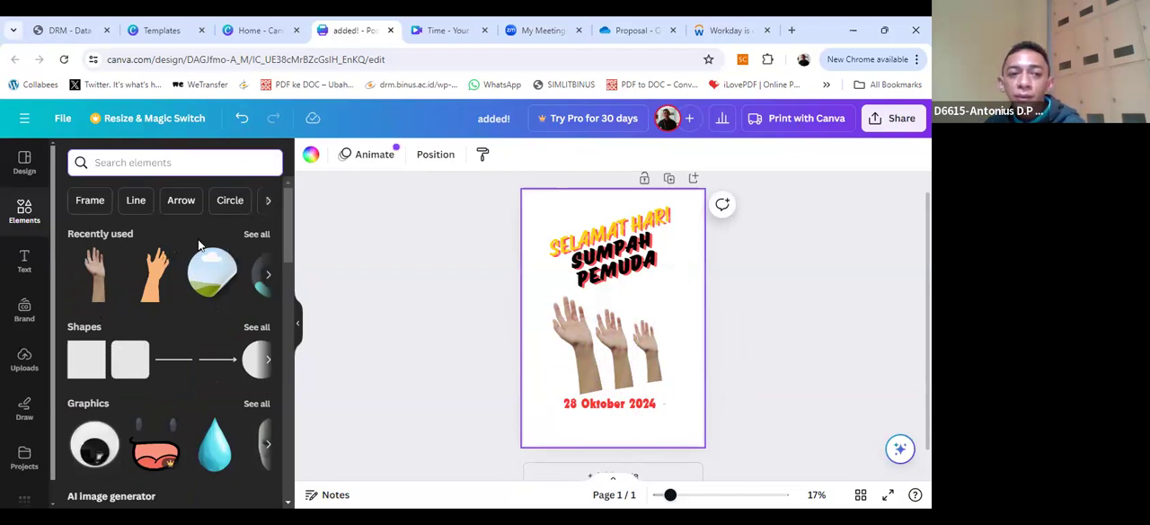
pyautogui.click(256, 234)
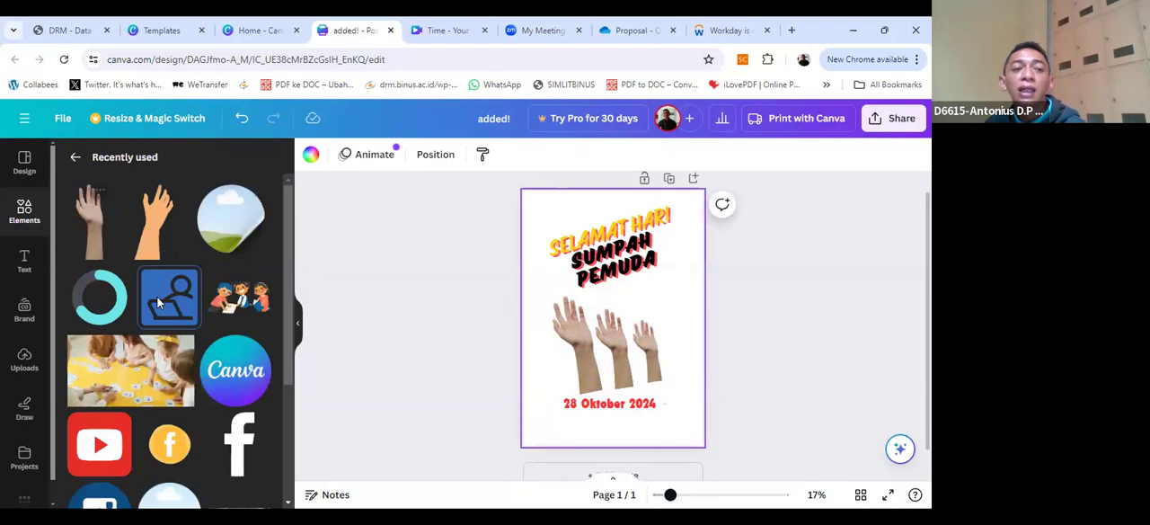
pyautogui.scroll(-2, 183, 366)
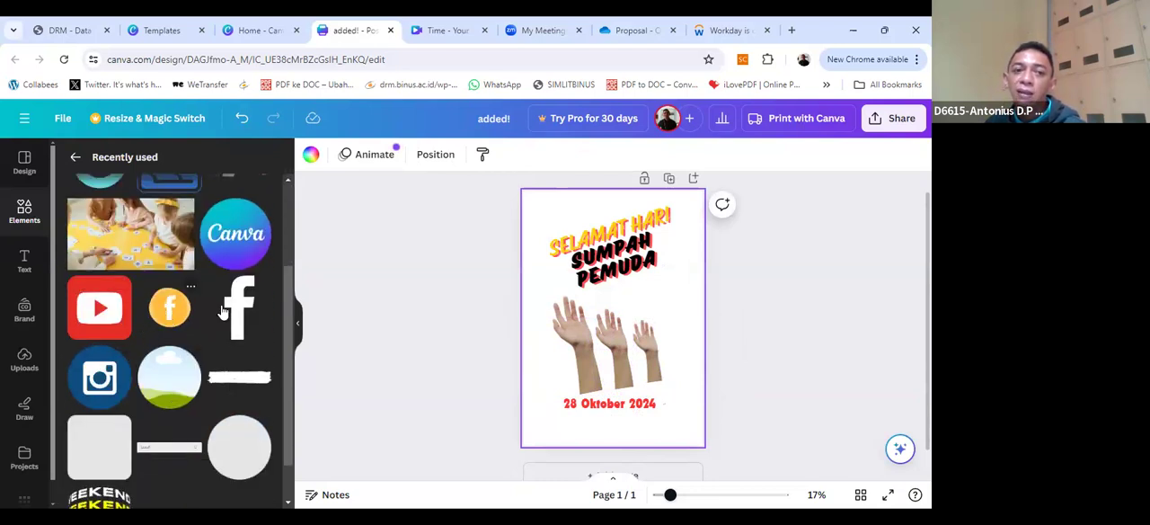
pyautogui.moveTo(174, 311); pyautogui.dragTo(593, 332)
pyautogui.moveTo(462, 369); pyautogui.dragTo(461, 370)
pyautogui.hotkey('ctrl', 'z')
pyautogui.hotkey('ctrl', 'z')
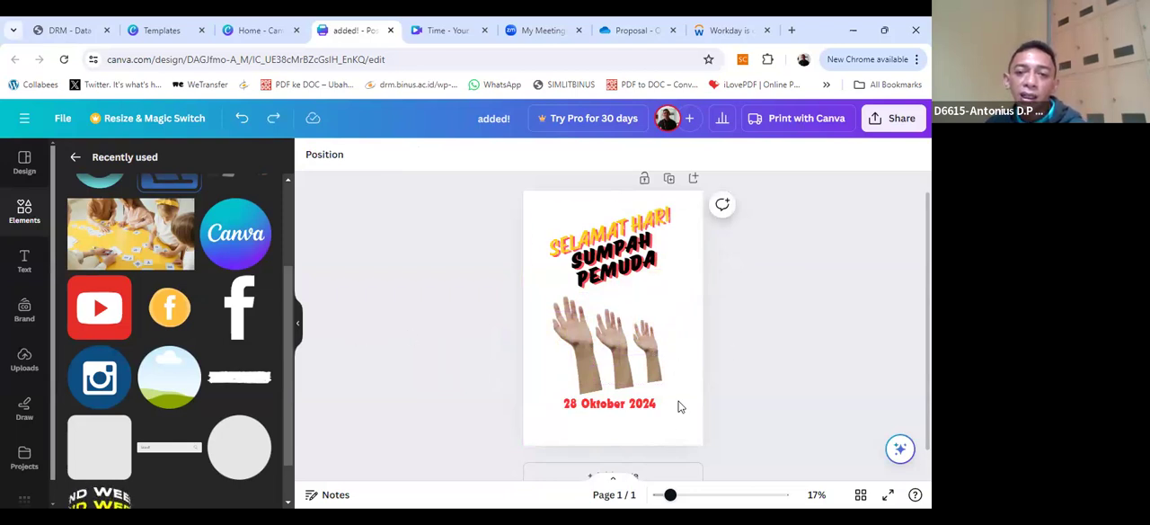
pyautogui.scroll(-1, 225, 339)
pyautogui.scroll(4, 224, 340)
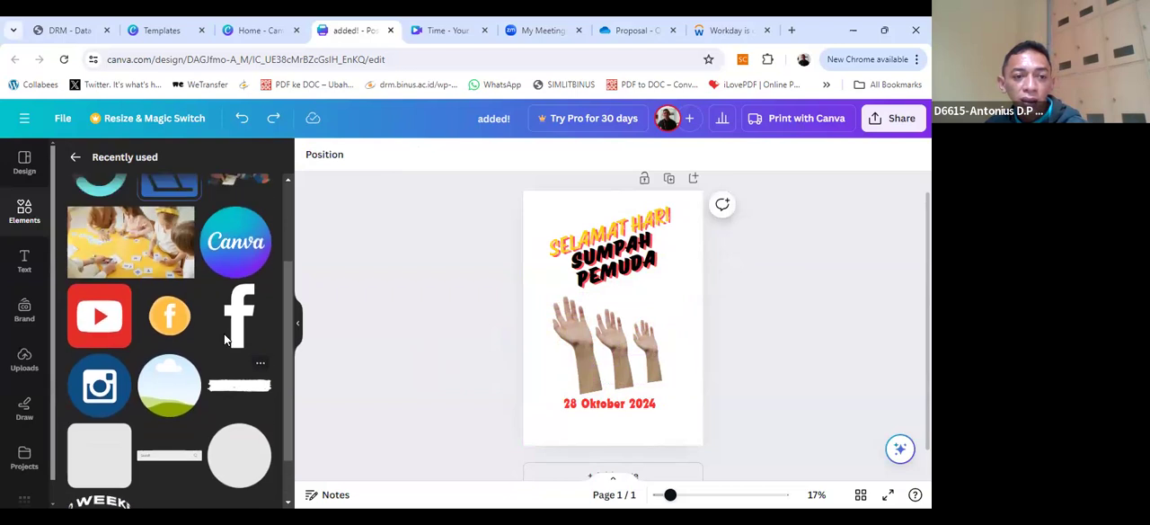
# Step: Search the elements for "laut" and browse all of its graphics
pyautogui.click(78, 159)
pyautogui.click(132, 163)
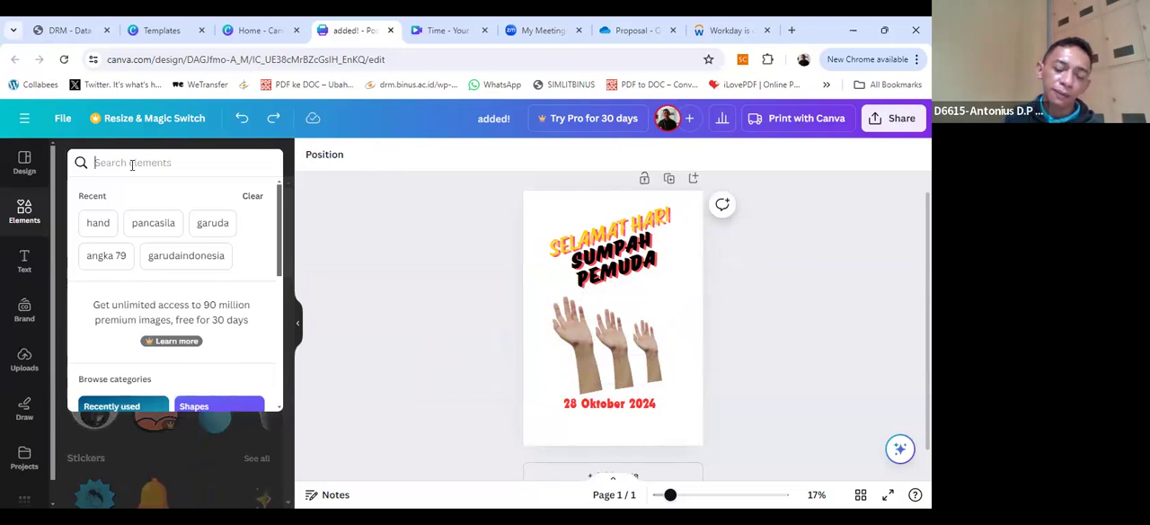
pyautogui.write('laut')
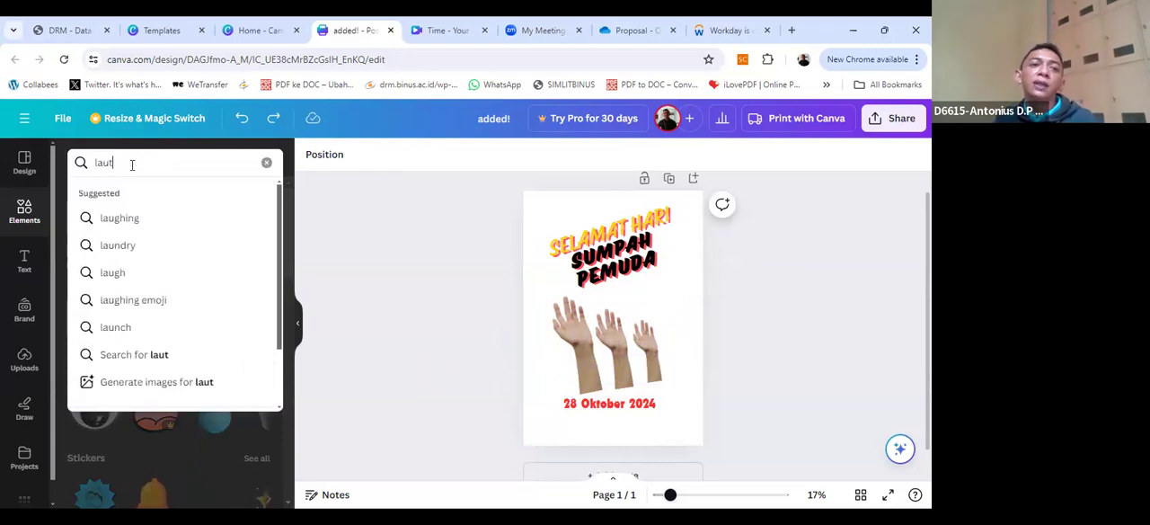
pyautogui.press('Return')
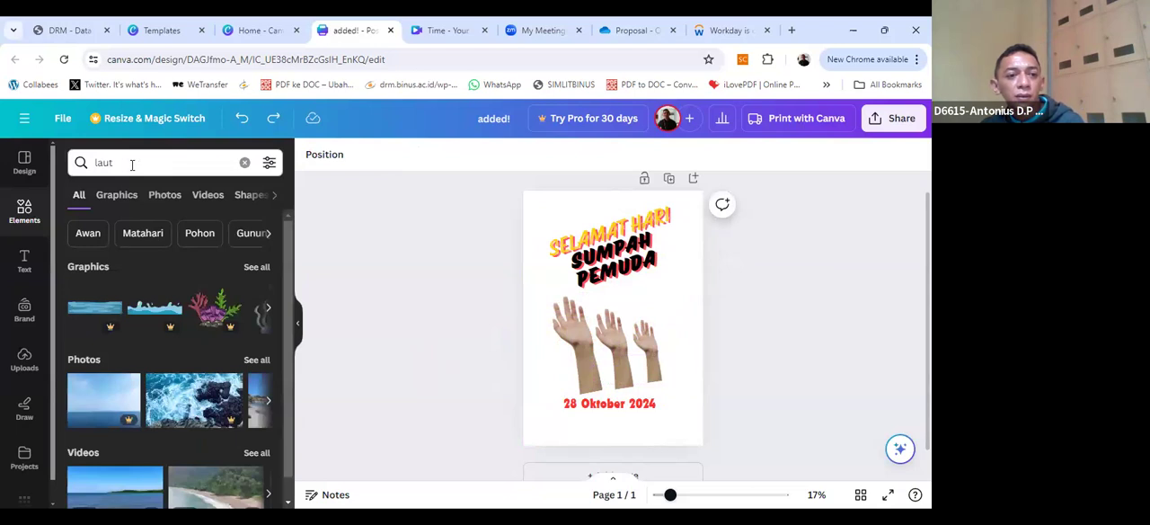
pyautogui.scroll(-1, 255, 332)
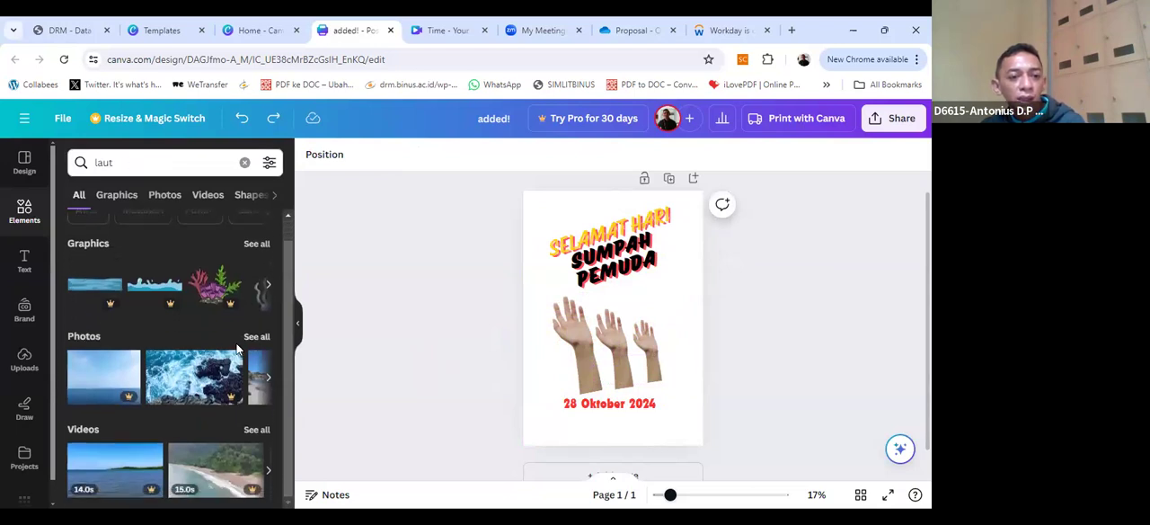
pyautogui.click(254, 248)
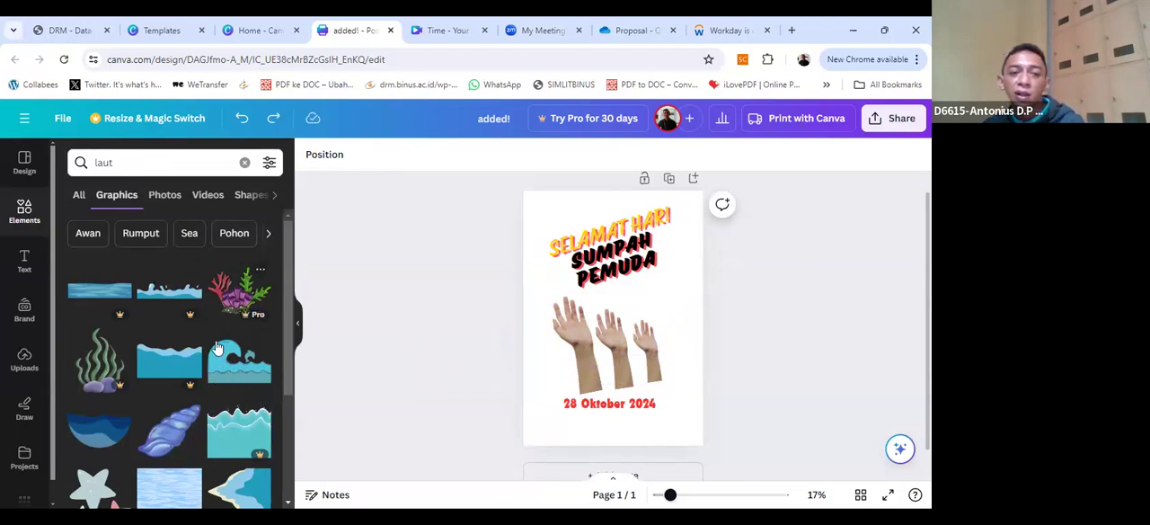
pyautogui.scroll(-5, 211, 352)
pyautogui.scroll(5, 216, 360)
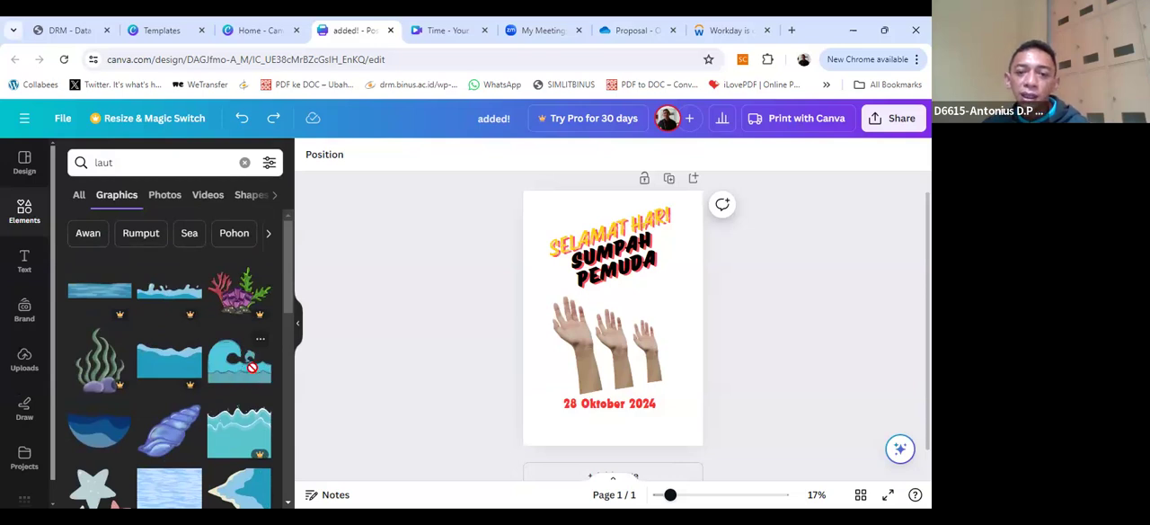
# Step: Try the blue wave graphic, rotated, in the poster's top-left corner, and delete it from the page
pyautogui.moveTo(543, 368); pyautogui.dragTo(559, 221)
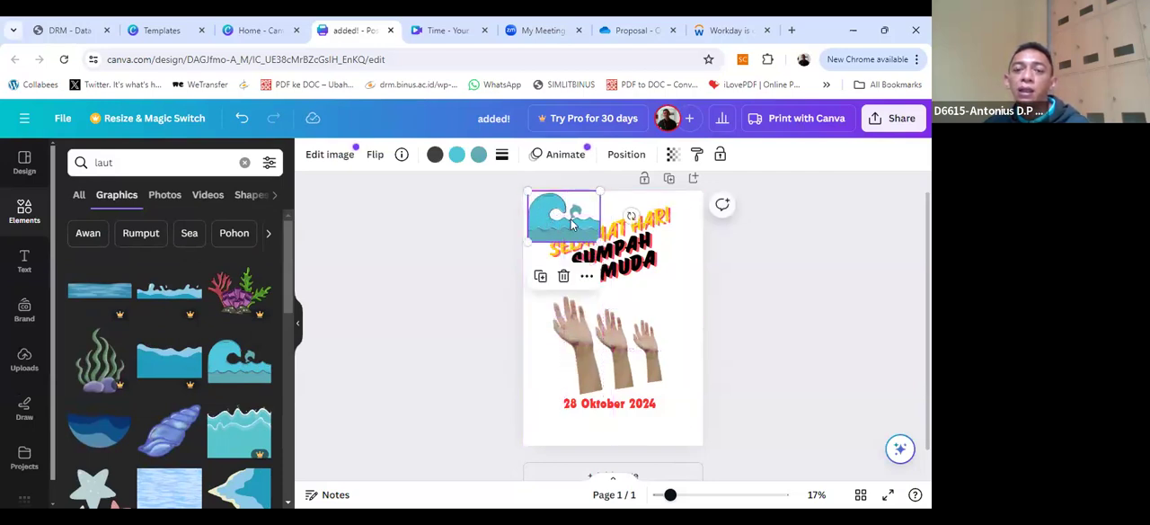
pyautogui.moveTo(632, 216); pyautogui.dragTo(538, 212)
pyautogui.click(535, 357)
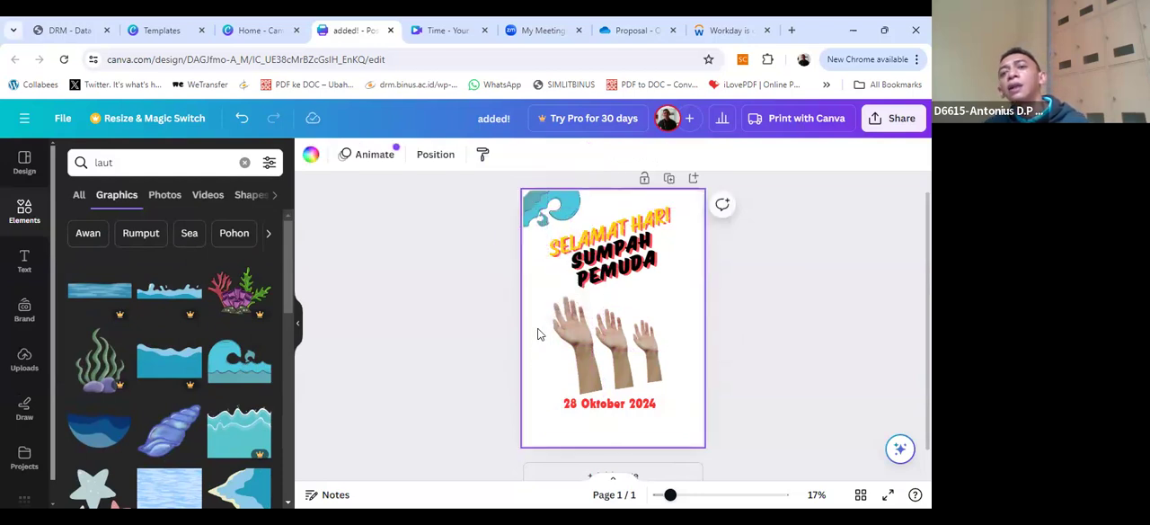
pyautogui.click(532, 218)
pyautogui.press('Delete')
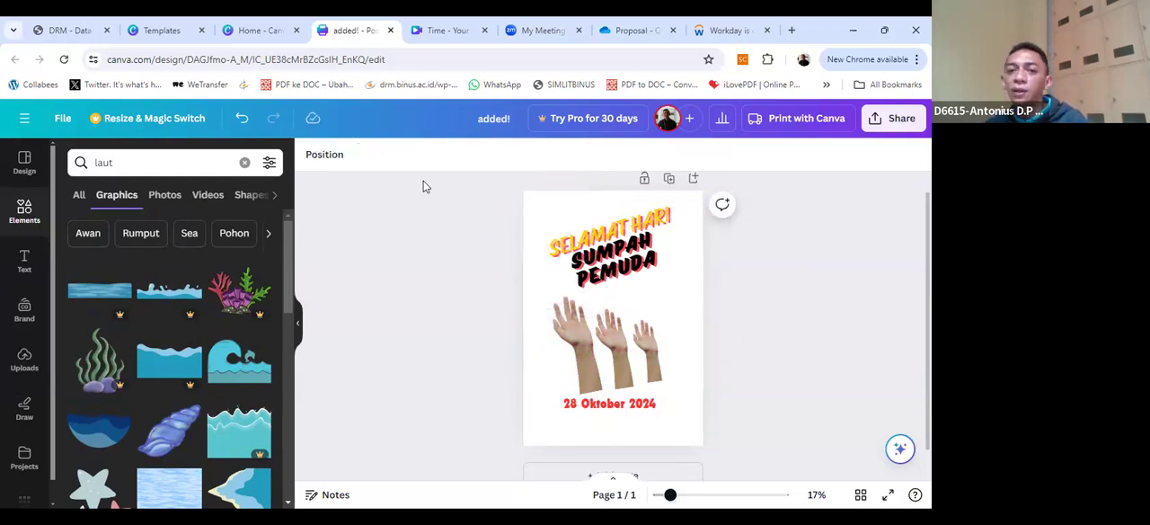
# Step: Search the graphics for "fire" and shift the date text slightly to the right below the hands
pyautogui.doubleClick(101, 158)
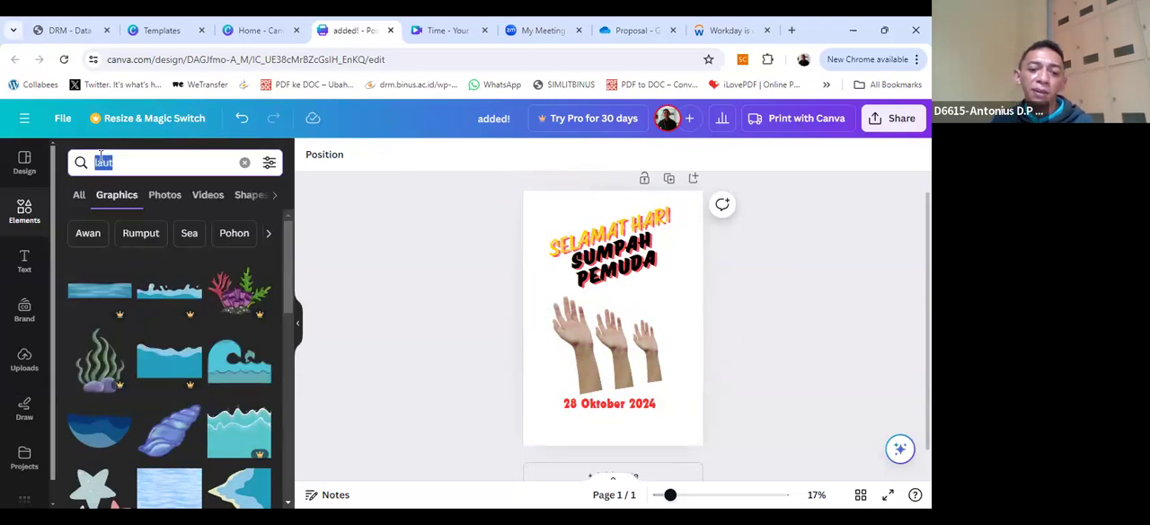
pyautogui.write('fire')
pyautogui.press('Return')
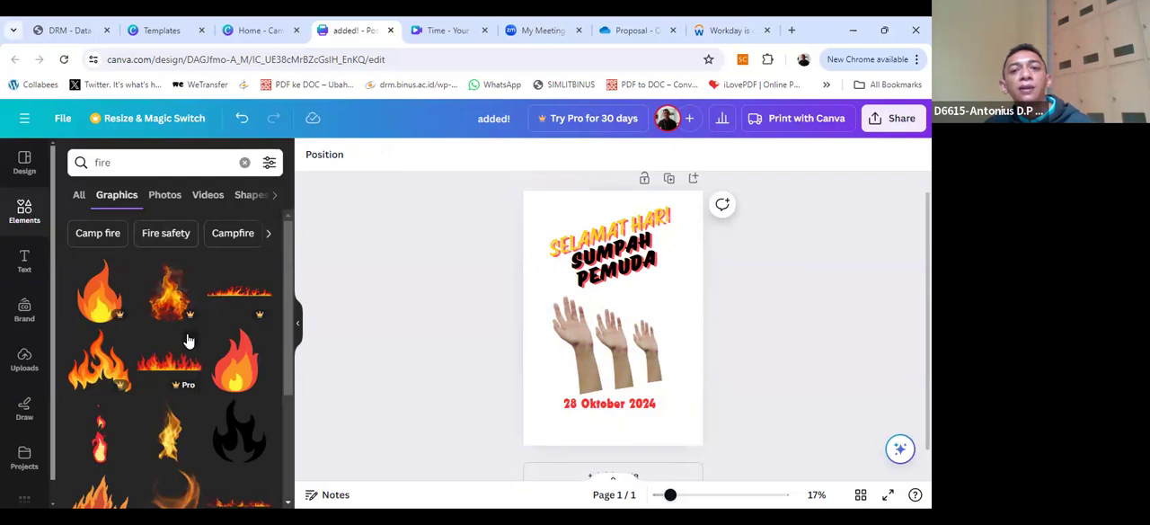
pyautogui.click(611, 406)
pyautogui.moveTo(611, 409); pyautogui.dragTo(606, 412)
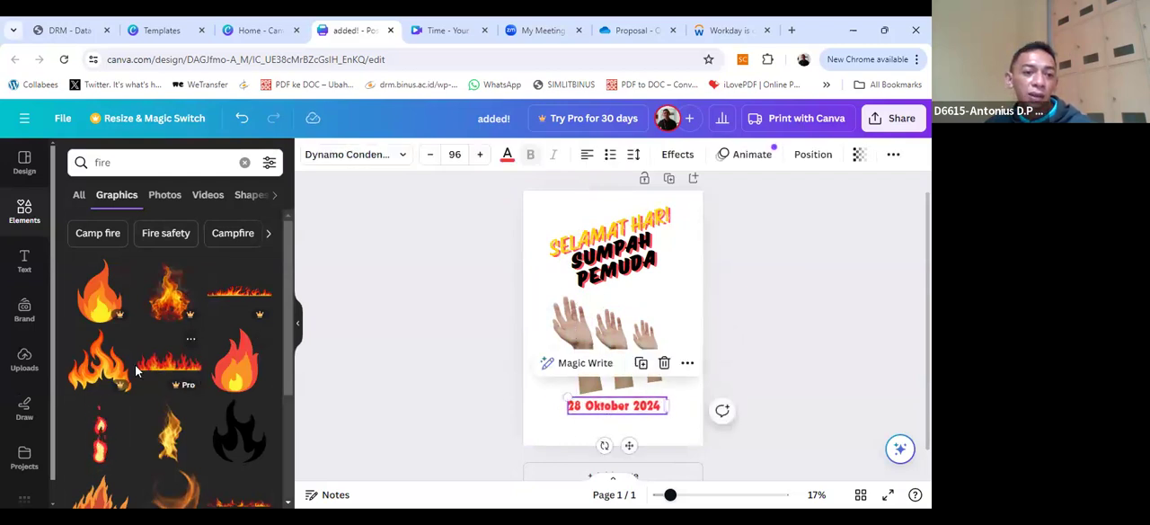
# Step: Add the red flame graphic, tilted, to the poster's top-left corner and place a copy at the upper right edge
pyautogui.click(235, 360)
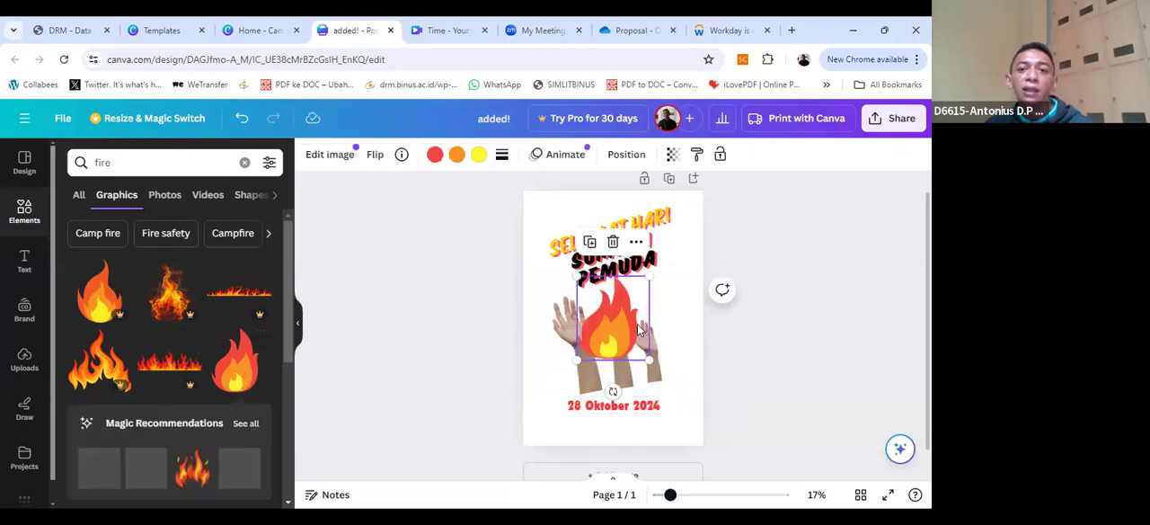
pyautogui.moveTo(648, 274); pyautogui.dragTo(523, 167)
pyautogui.moveTo(598, 199); pyautogui.dragTo(693, 236)
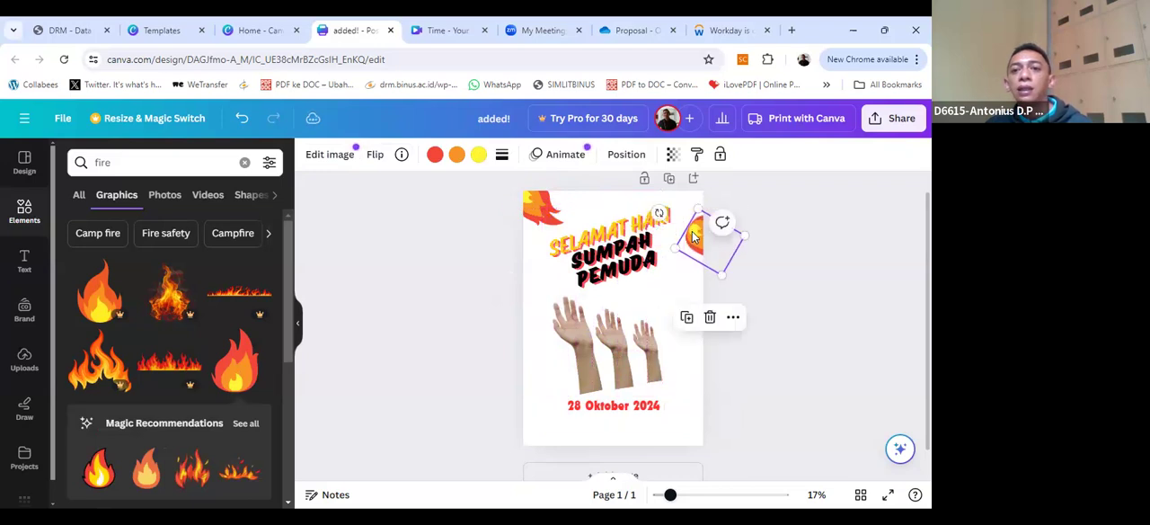
# Step: Shift the greeting text slightly left and fit the second flame, rotated, into the poster's top-right corner
pyautogui.click(671, 212)
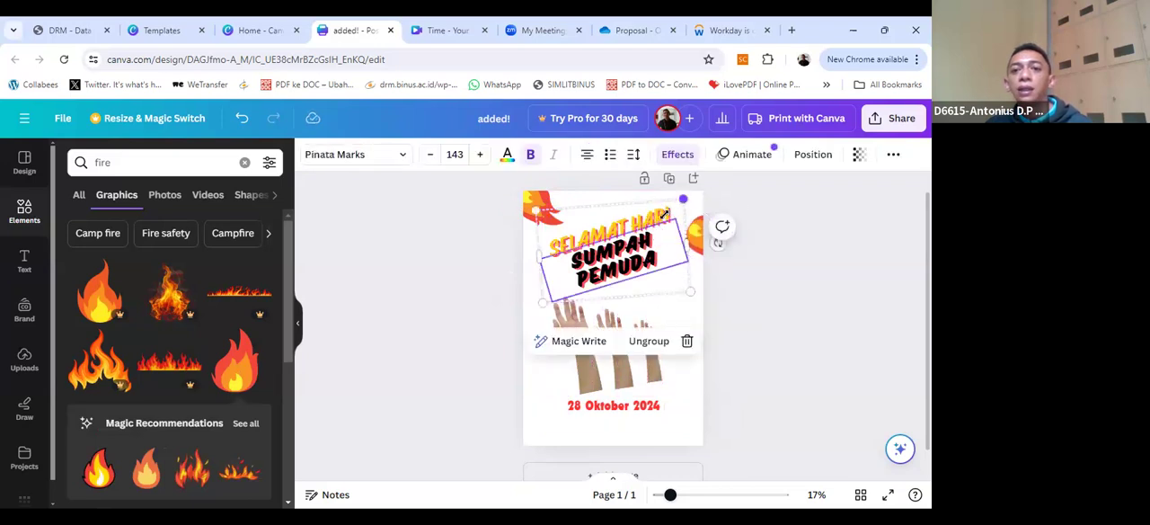
pyautogui.click(691, 209)
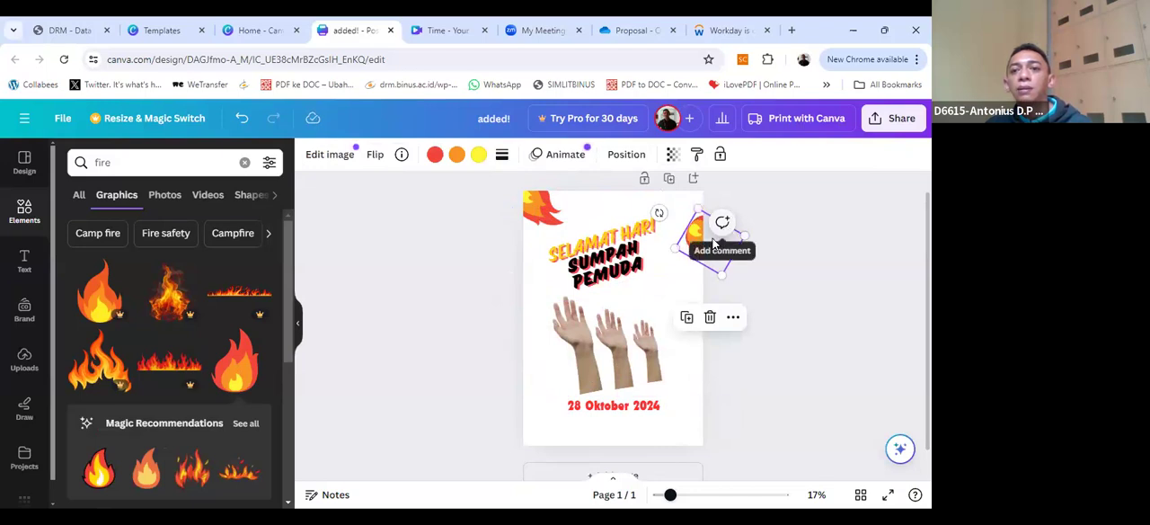
pyautogui.moveTo(698, 240); pyautogui.dragTo(687, 208)
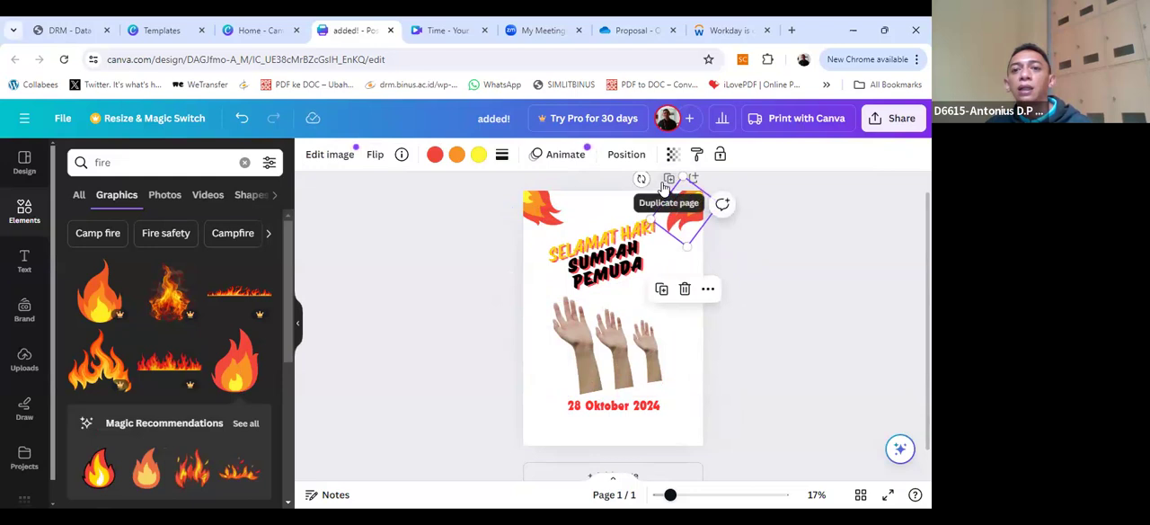
# Step: Adjust the tilt of the flame in the poster's top-right corner and move the three hands and the date text up
pyautogui.moveTo(643, 183); pyautogui.dragTo(659, 205)
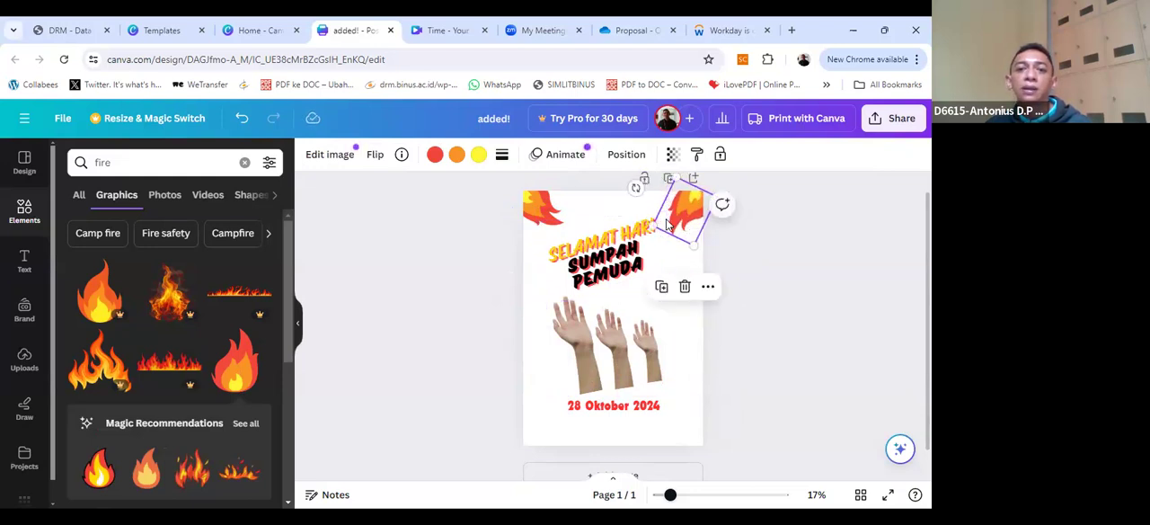
pyautogui.click(615, 364)
pyautogui.moveTo(687, 350); pyautogui.dragTo(609, 315)
pyautogui.click(622, 411)
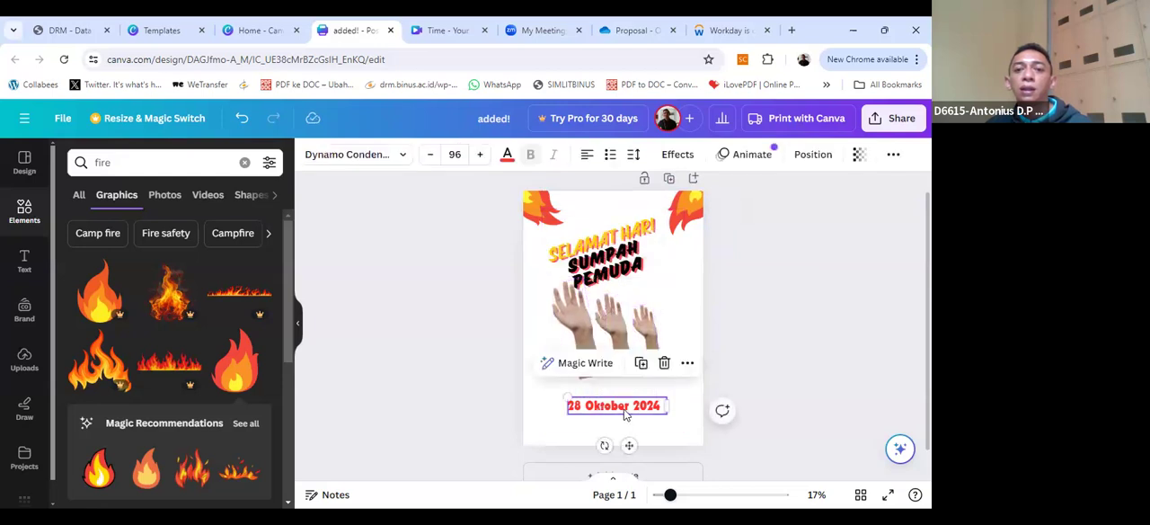
pyautogui.moveTo(622, 412); pyautogui.dragTo(629, 395)
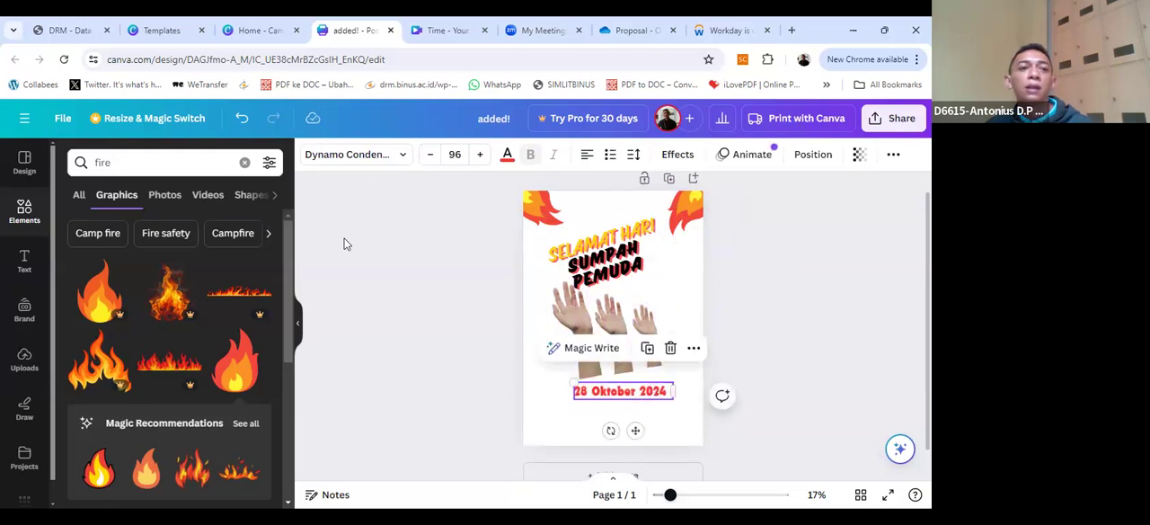
# Step: Add the red flame graphic to the poster's bottom-left corner, tilted to the right and enlarged
pyautogui.click(234, 370)
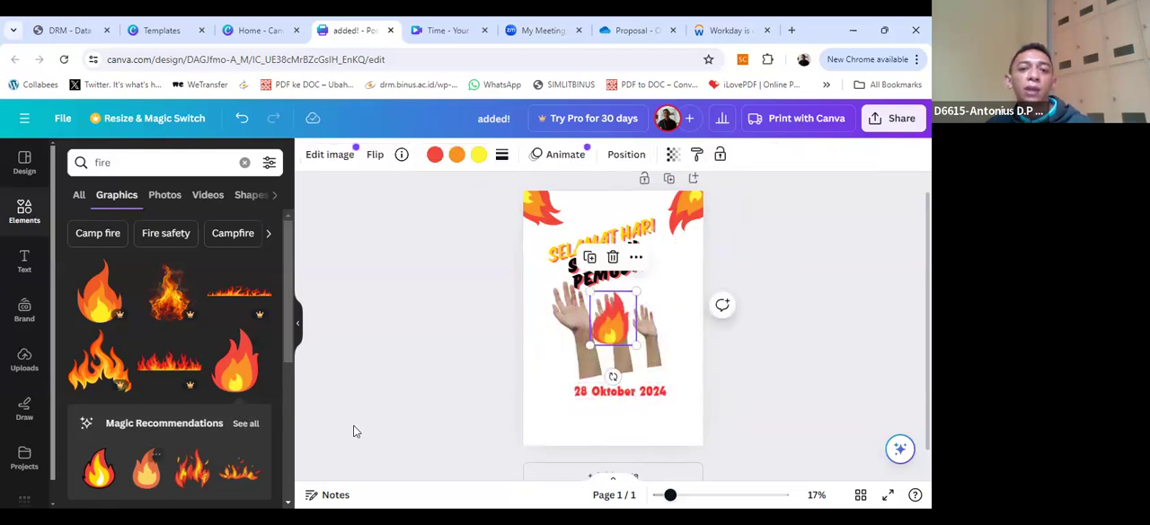
pyautogui.moveTo(620, 323); pyautogui.dragTo(555, 421)
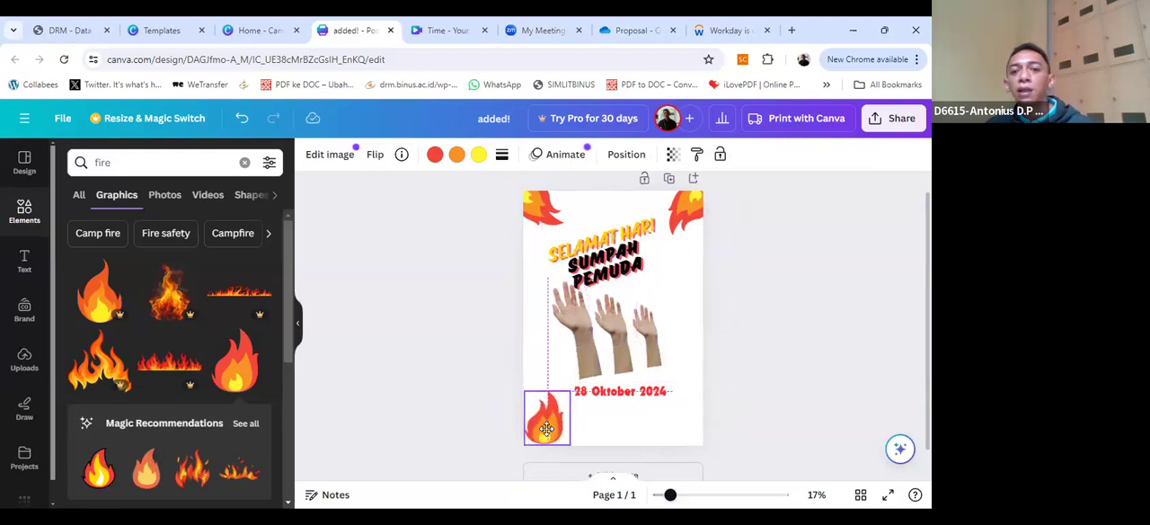
pyautogui.moveTo(547, 475); pyautogui.dragTo(516, 464)
pyautogui.moveTo(537, 419); pyautogui.dragTo(617, 401)
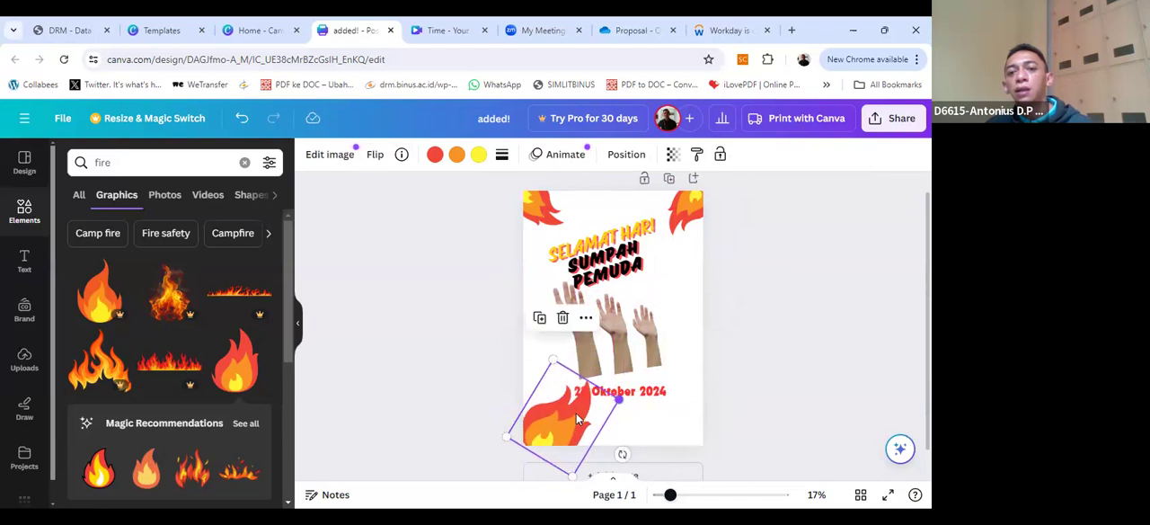
# Step: Move the "28 Oktober 2024" text to the right so it clears the bottom-left flame
pyautogui.click(632, 398)
pyautogui.moveTo(641, 396); pyautogui.dragTo(689, 384)
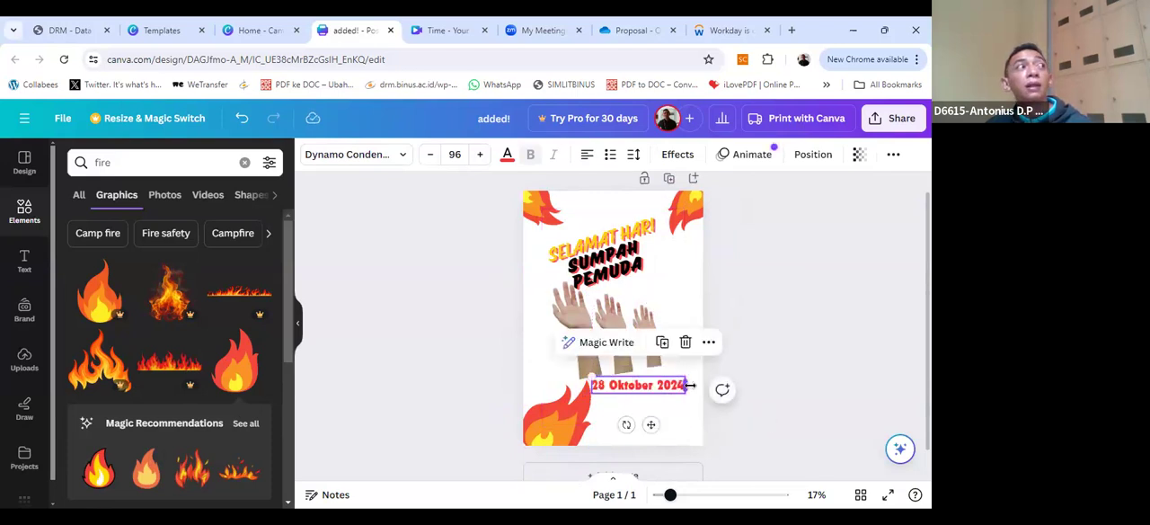
pyautogui.moveTo(662, 392); pyautogui.dragTo(640, 397)
pyautogui.click(641, 390)
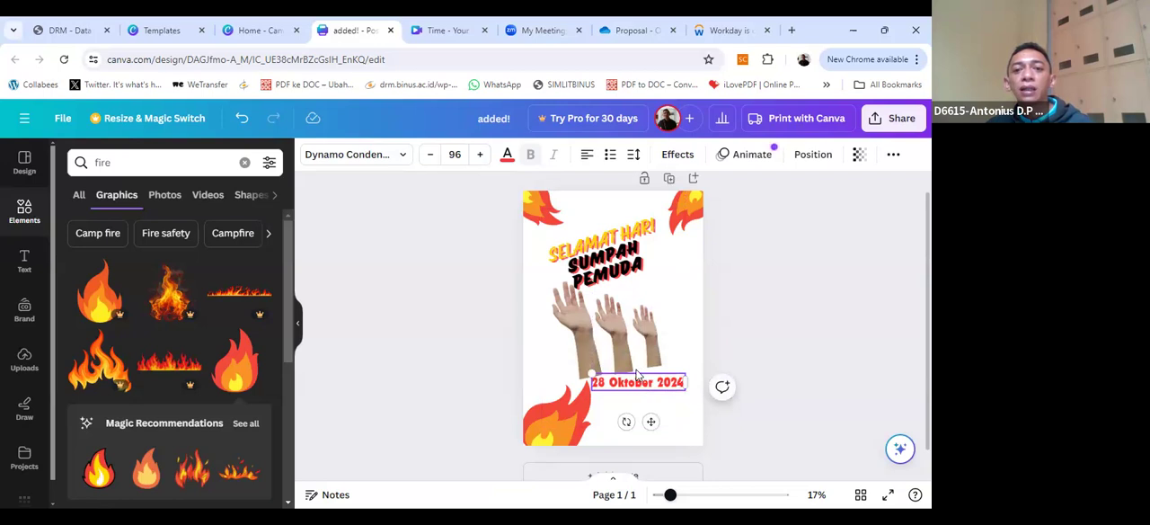
pyautogui.click(634, 402)
pyautogui.moveTo(634, 384); pyautogui.dragTo(636, 390)
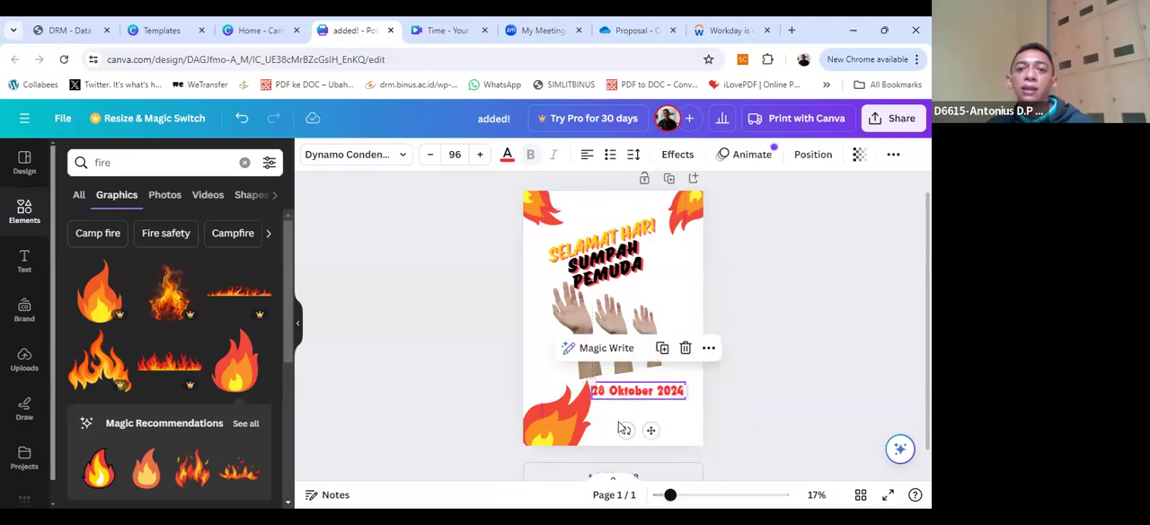
# Step: Enlarge the flame in the poster's top-right corner
pyautogui.click(688, 216)
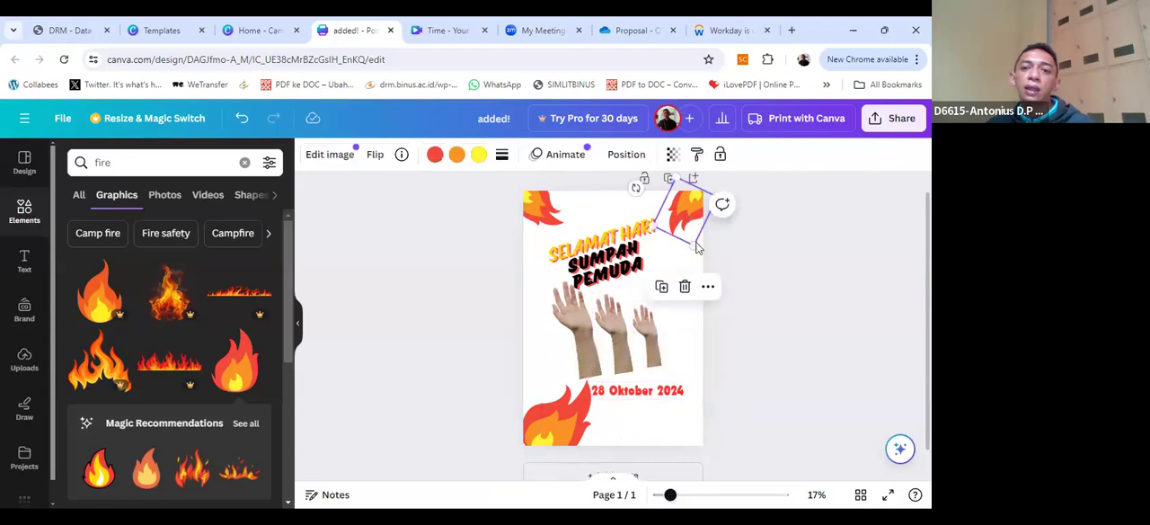
pyautogui.moveTo(693, 247); pyautogui.dragTo(706, 281)
pyautogui.moveTo(689, 237); pyautogui.dragTo(690, 237)
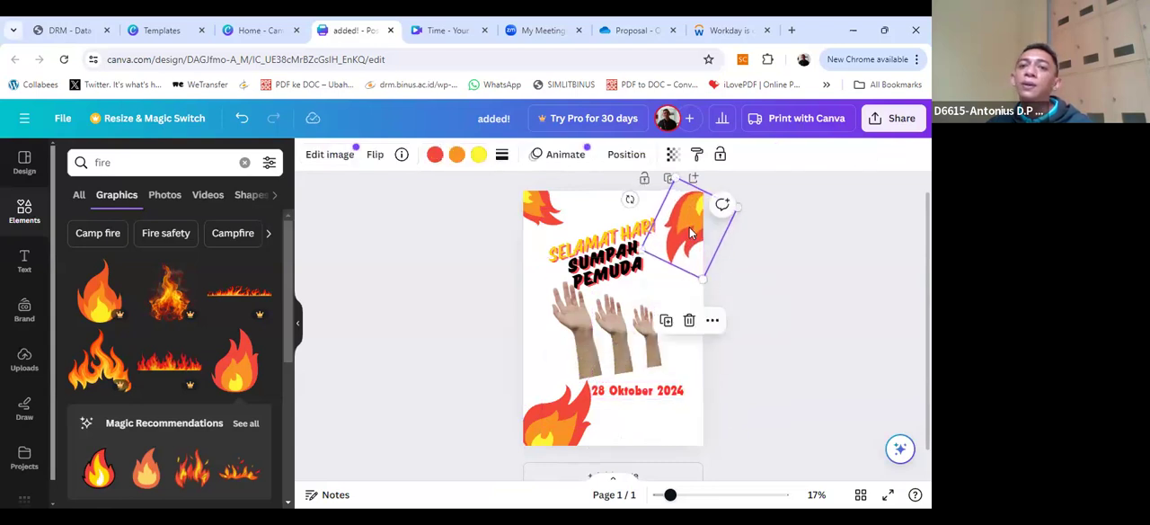
# Step: Shrink the flame in the poster's bottom-left corner and shift the date text back to the left
pyautogui.click(588, 413)
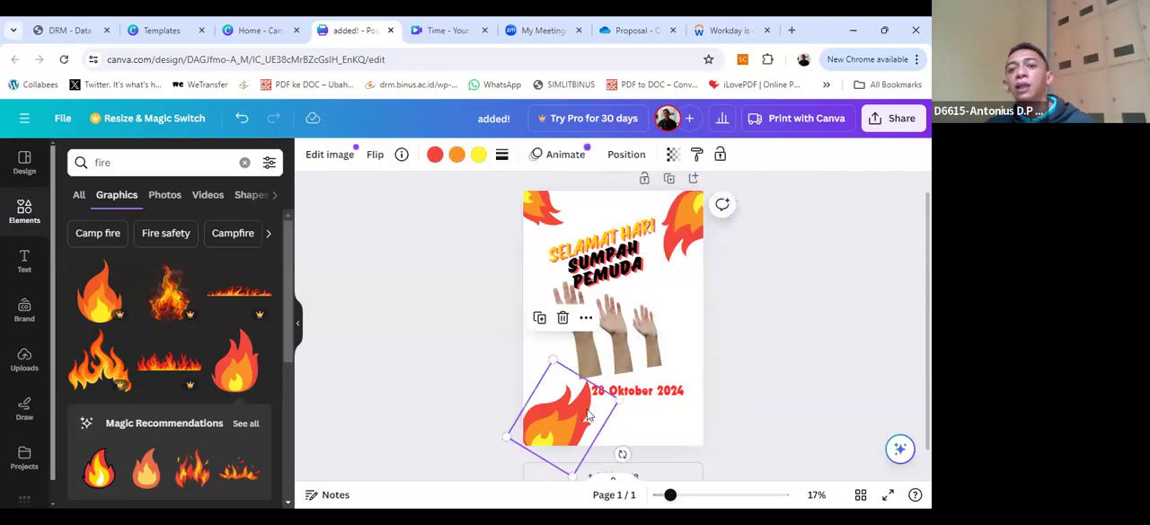
pyautogui.moveTo(617, 403); pyautogui.dragTo(585, 421)
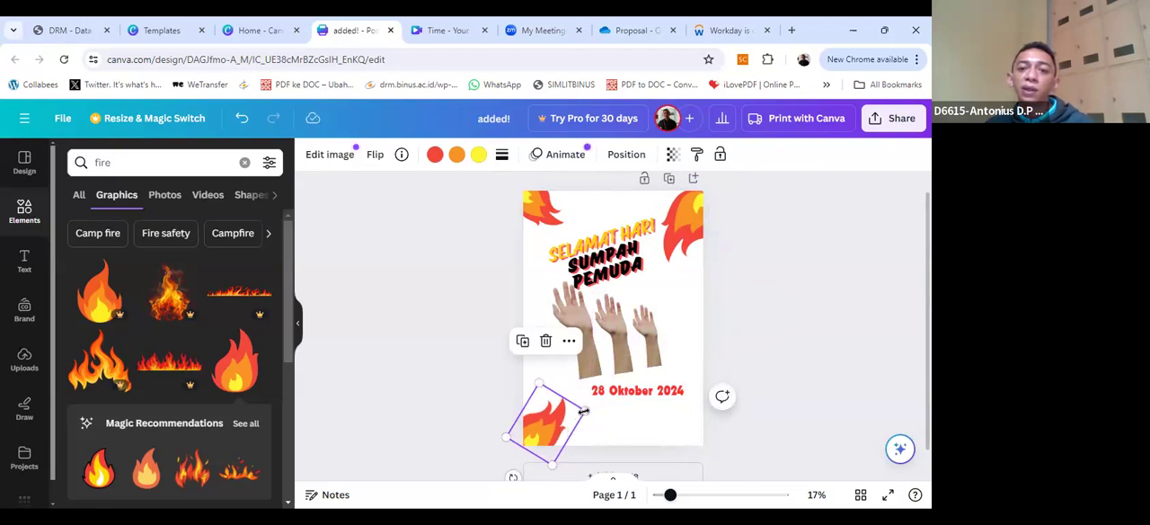
pyautogui.click(643, 411)
pyautogui.click(645, 393)
pyautogui.moveTo(645, 393); pyautogui.dragTo(688, 391)
pyautogui.click(593, 420)
pyautogui.click(552, 424)
pyautogui.hotkey('ctrl', 'v')
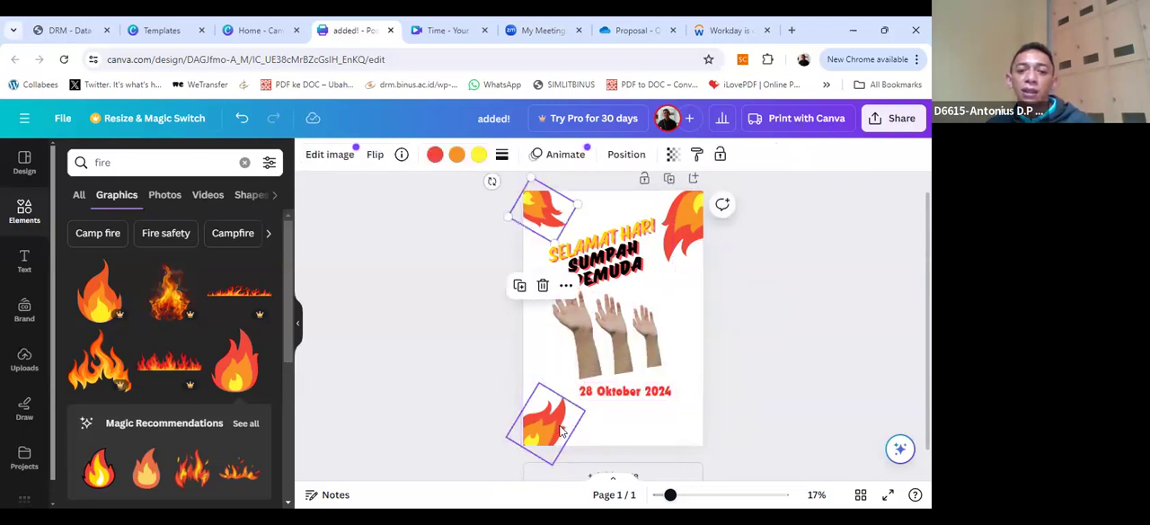
pyautogui.hotkey('ctrl', 'z')
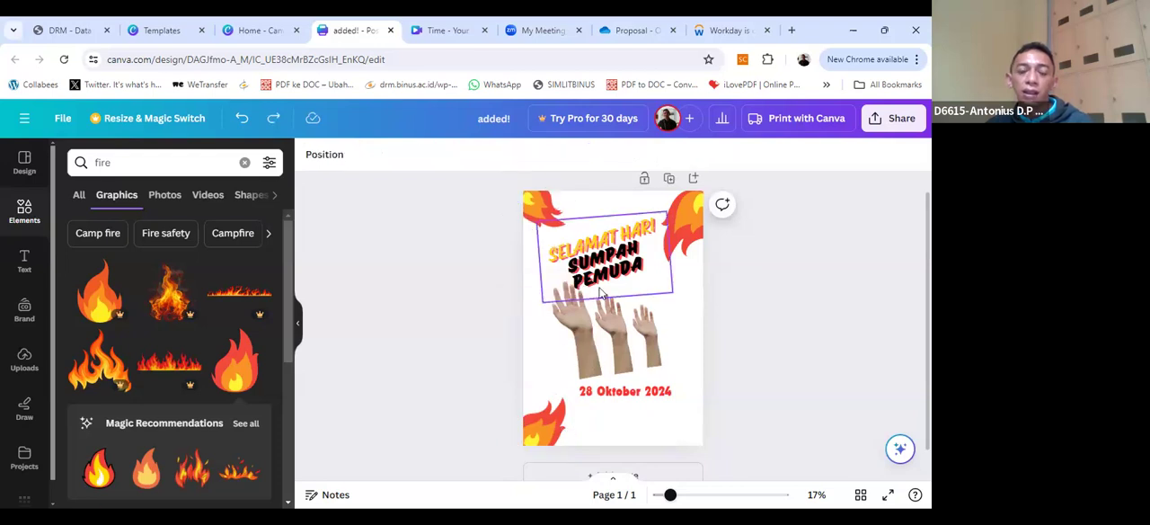
pyautogui.click(541, 414)
pyautogui.hotkey('ctrl', 'v')
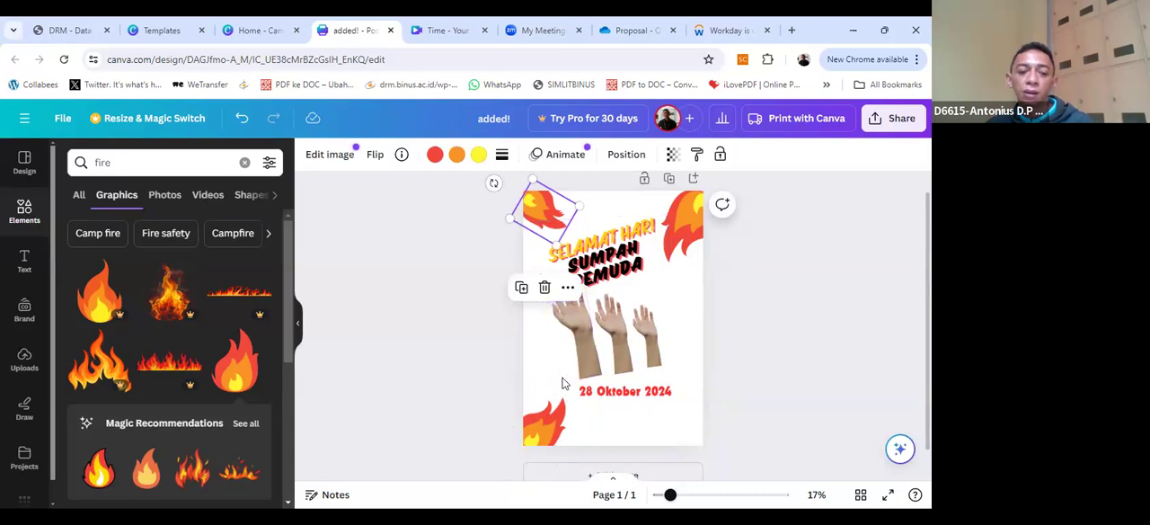
pyautogui.hotkey('ctrl', 'z')
# Step: Duplicate the bottom-left flame and fit the copy, rotated to the left, into the poster's bottom-right corner
pyautogui.click(550, 439)
pyautogui.hotkey('ctrl', 'd')
pyautogui.moveTo(566, 431); pyautogui.dragTo(709, 422)
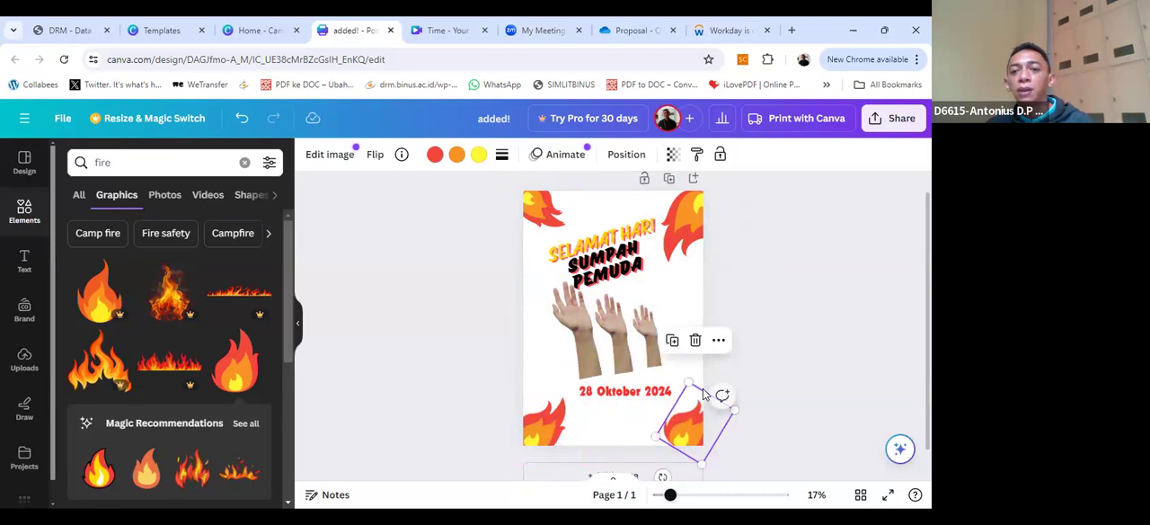
pyautogui.moveTo(661, 475); pyautogui.dragTo(745, 441)
pyautogui.moveTo(688, 421); pyautogui.dragTo(720, 417)
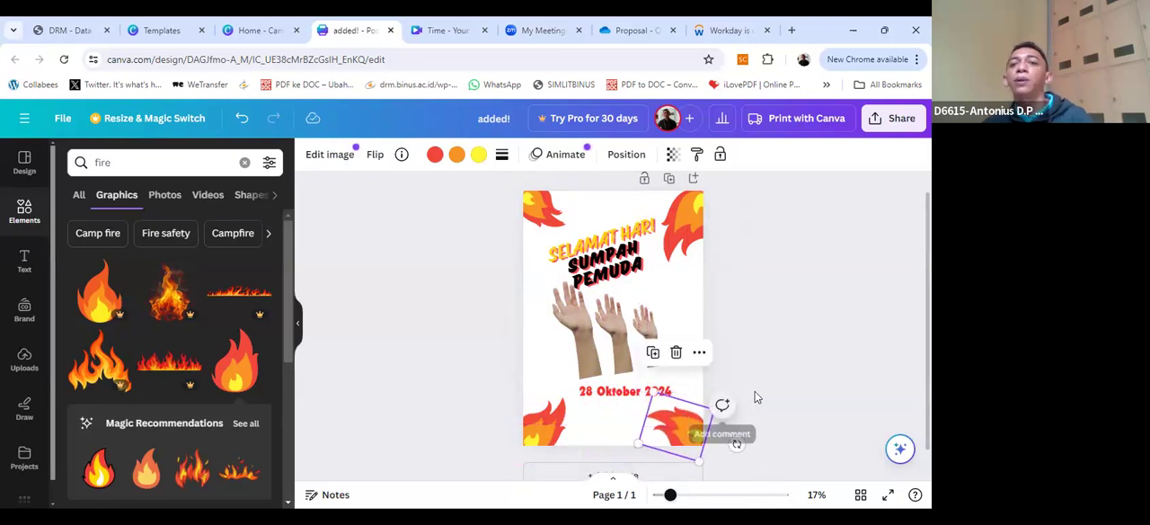
pyautogui.click(757, 384)
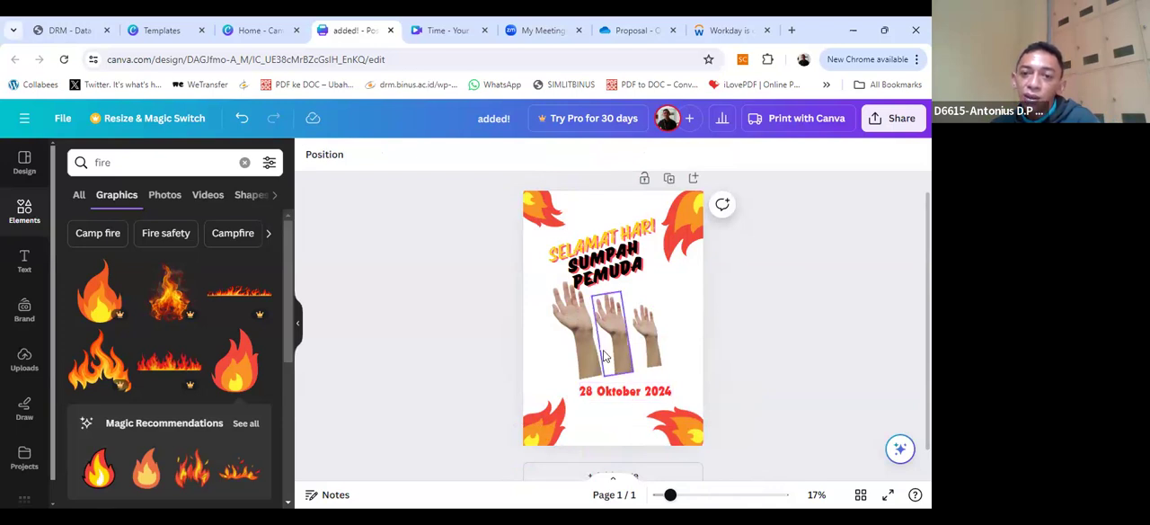
# Step: Nudge the greeting text slightly up and left, and center the date text below the hands
pyautogui.moveTo(606, 243); pyautogui.dragTo(625, 236)
pyautogui.click(698, 359)
pyautogui.click(639, 395)
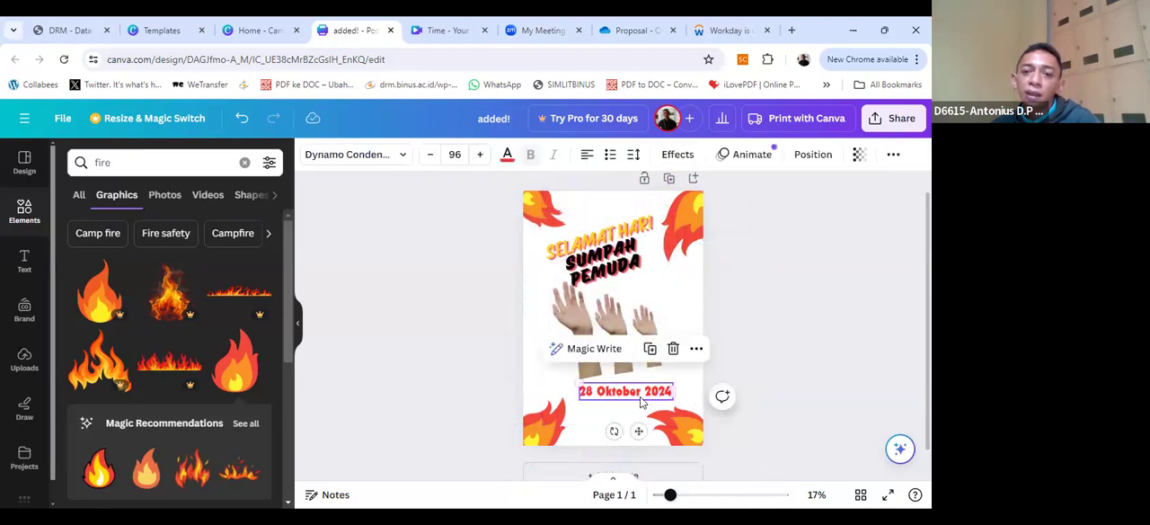
pyautogui.moveTo(624, 400); pyautogui.dragTo(630, 402)
pyautogui.click(751, 314)
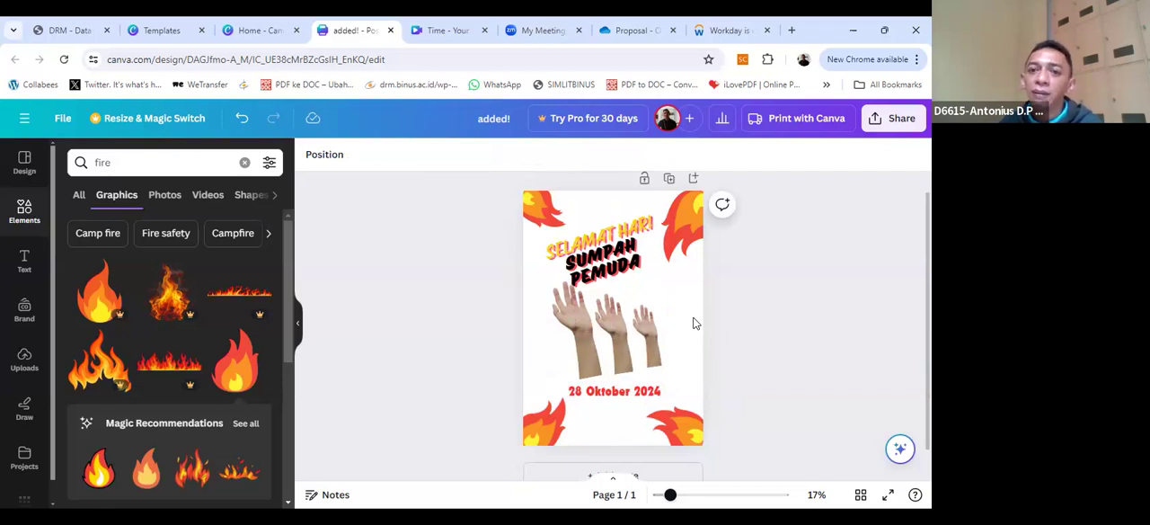
# Step: Delete the grouped greeting text from the poster and undo the deletion
pyautogui.click(615, 267)
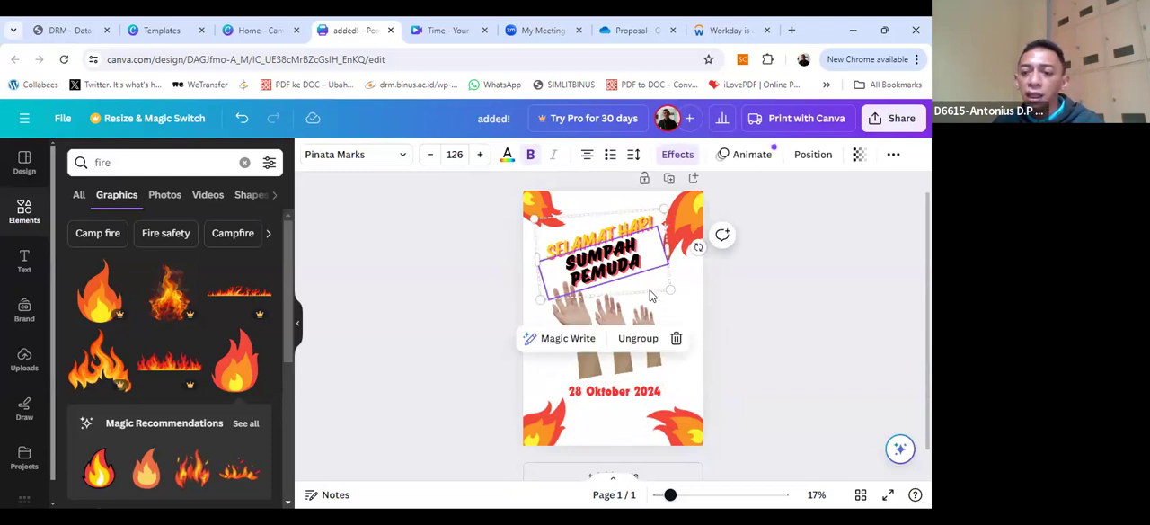
pyautogui.press('Delete')
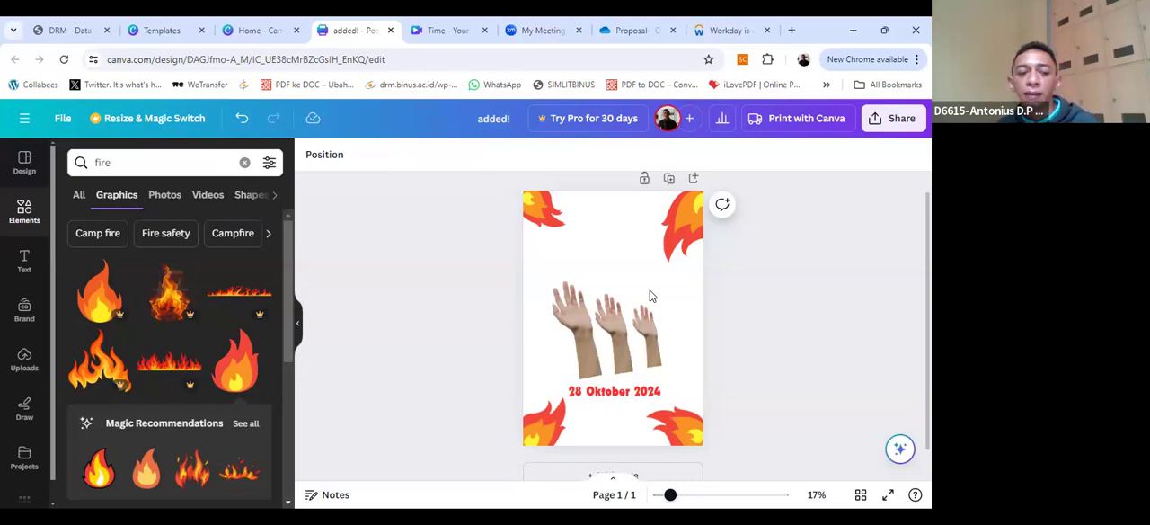
pyautogui.hotkey('ctrl', 'z')
pyautogui.hotkey('ctrl', 'z')
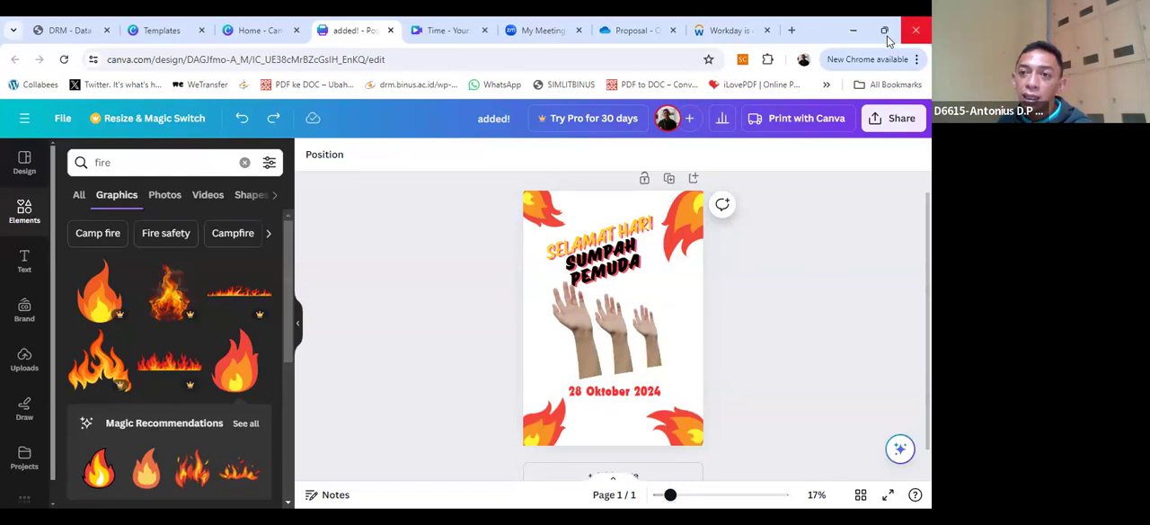
# Step: Open the poster's download settings, try the JPG file type, and download the design as PNG
pyautogui.click(892, 118)
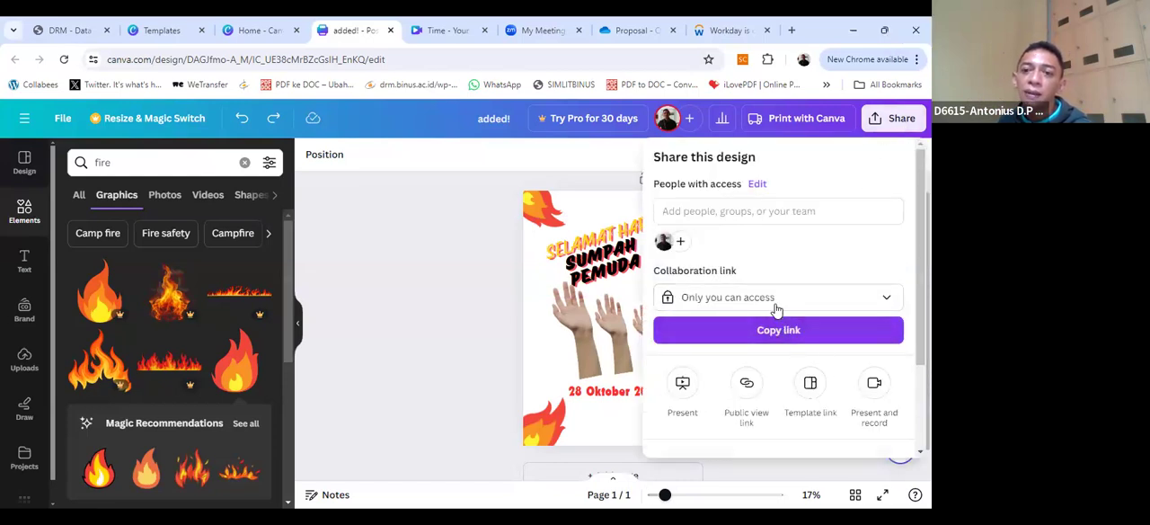
pyautogui.scroll(-3, 778, 323)
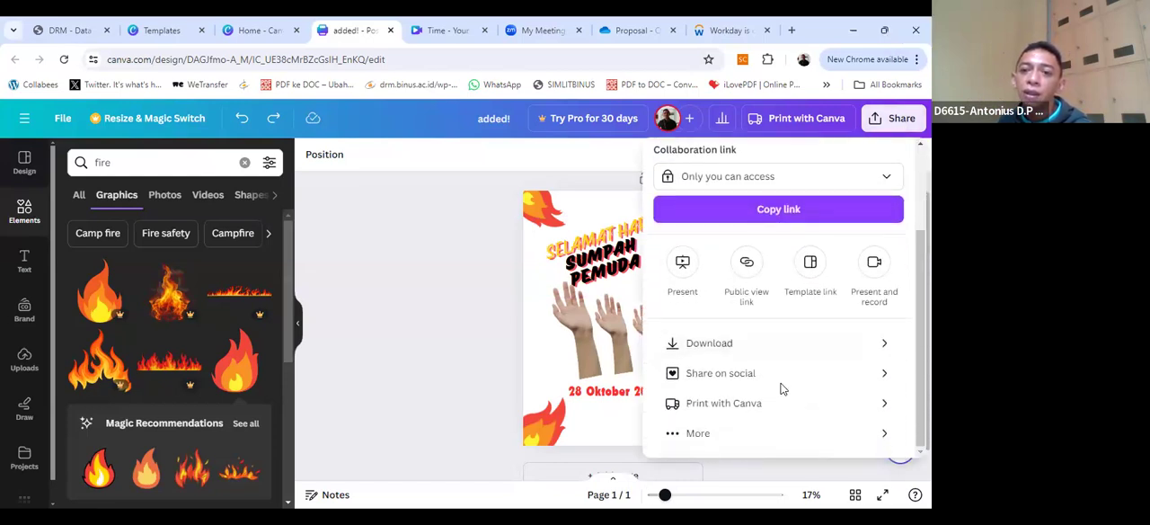
pyautogui.click(768, 344)
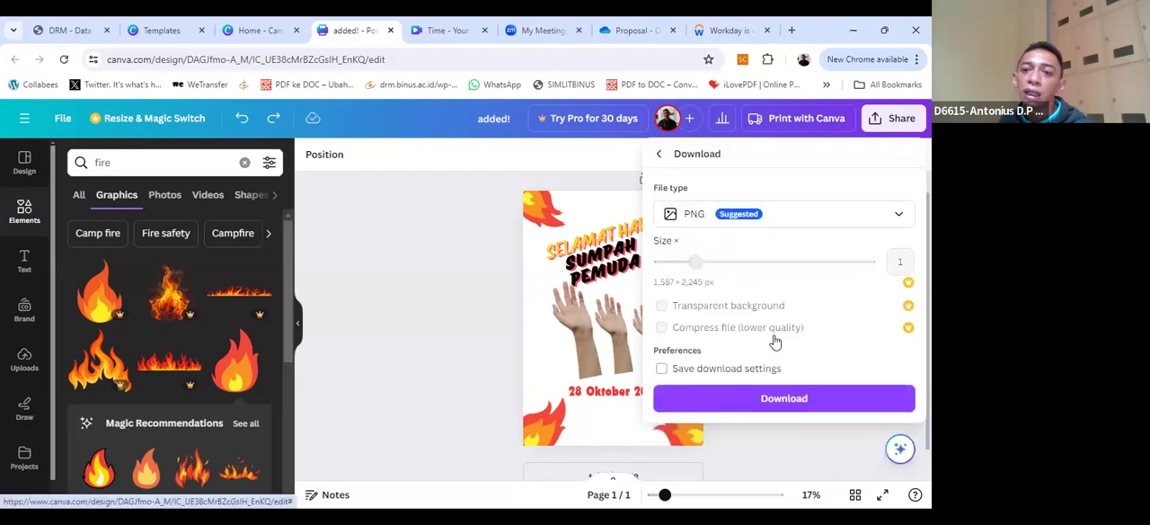
pyautogui.click(779, 221)
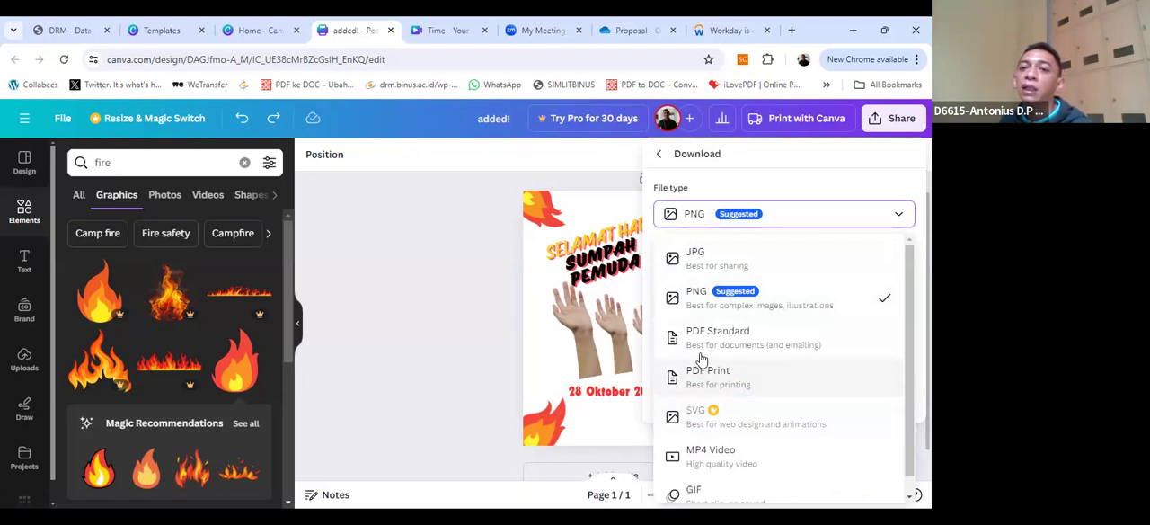
pyautogui.click(709, 272)
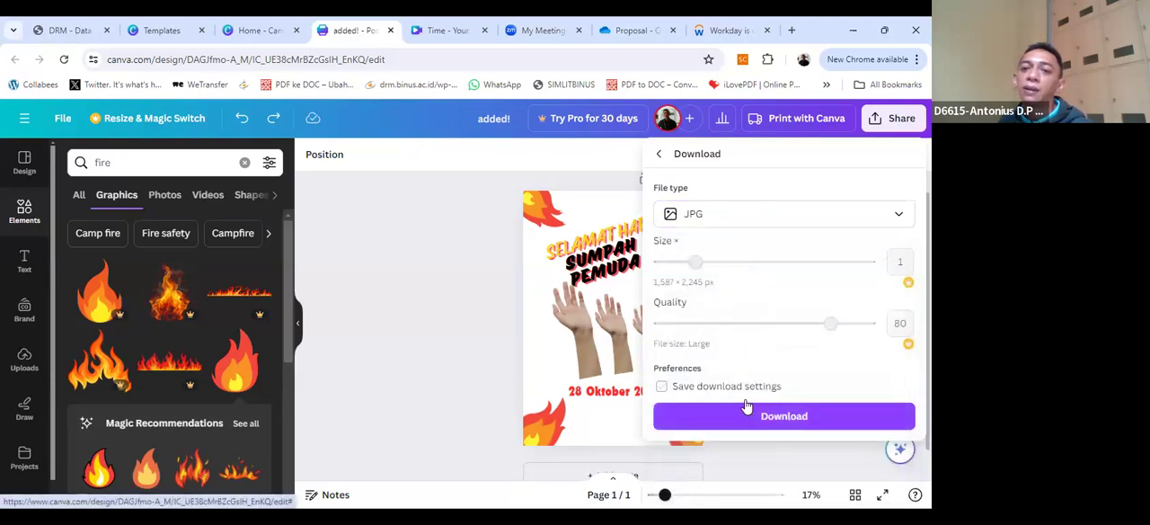
pyautogui.click(726, 221)
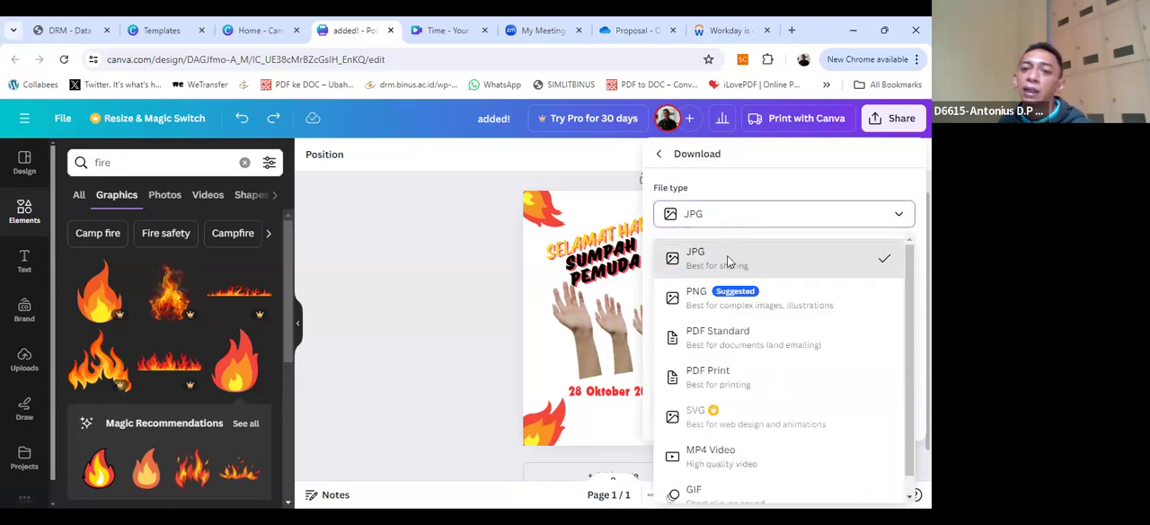
pyautogui.click(728, 304)
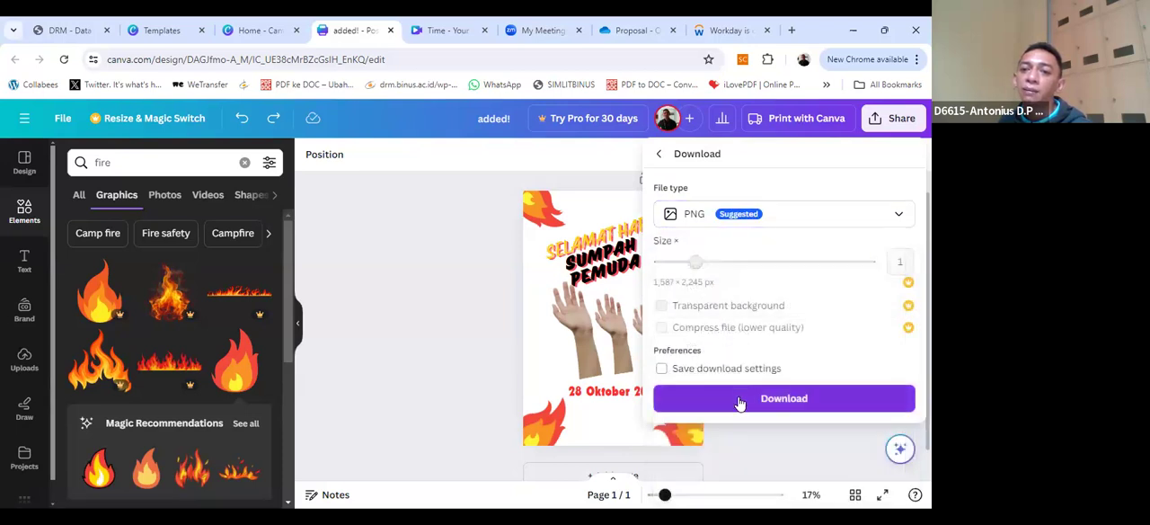
pyautogui.click(674, 406)
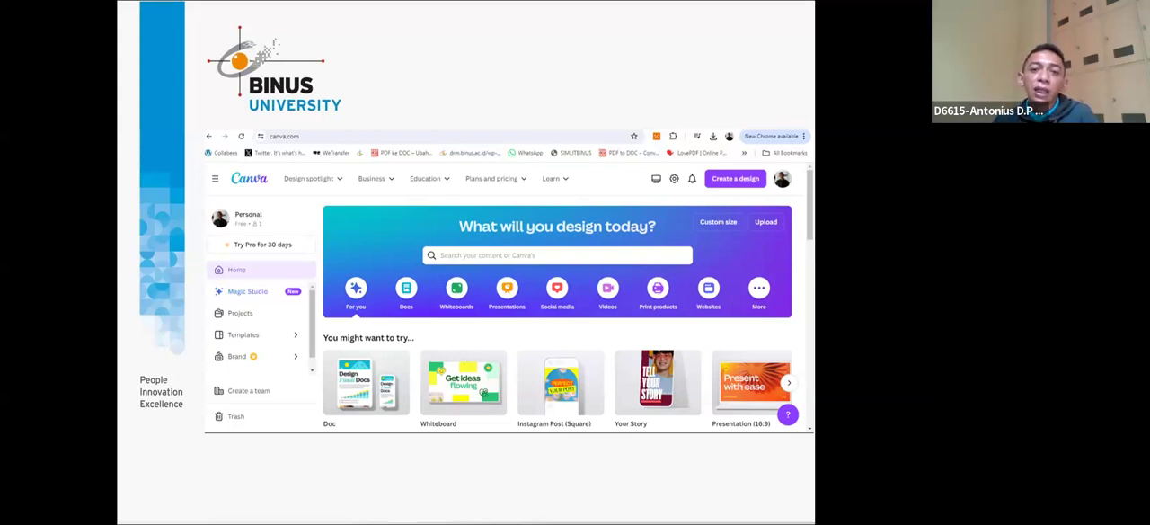
pyautogui.press('Right')
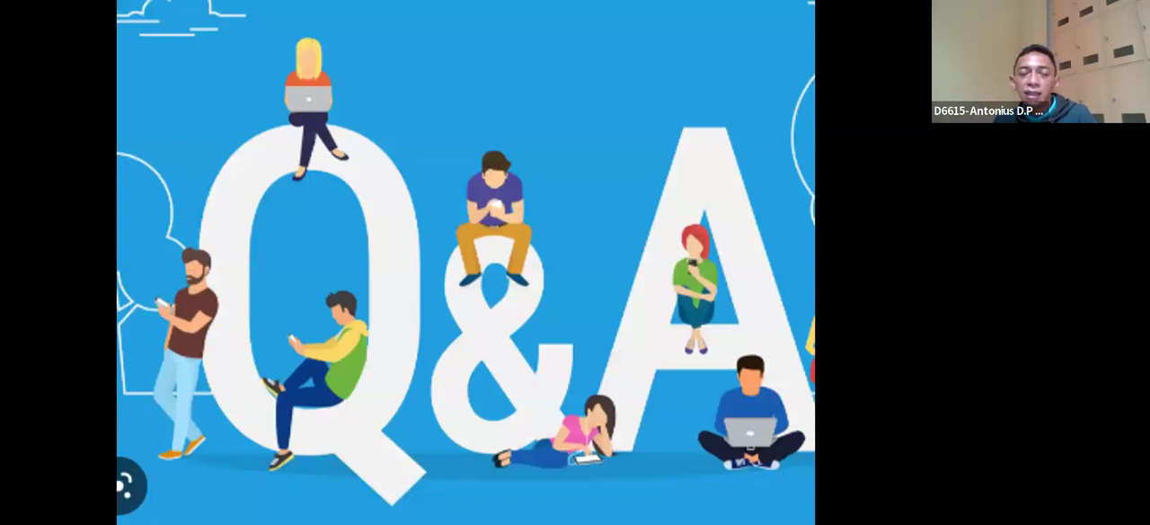